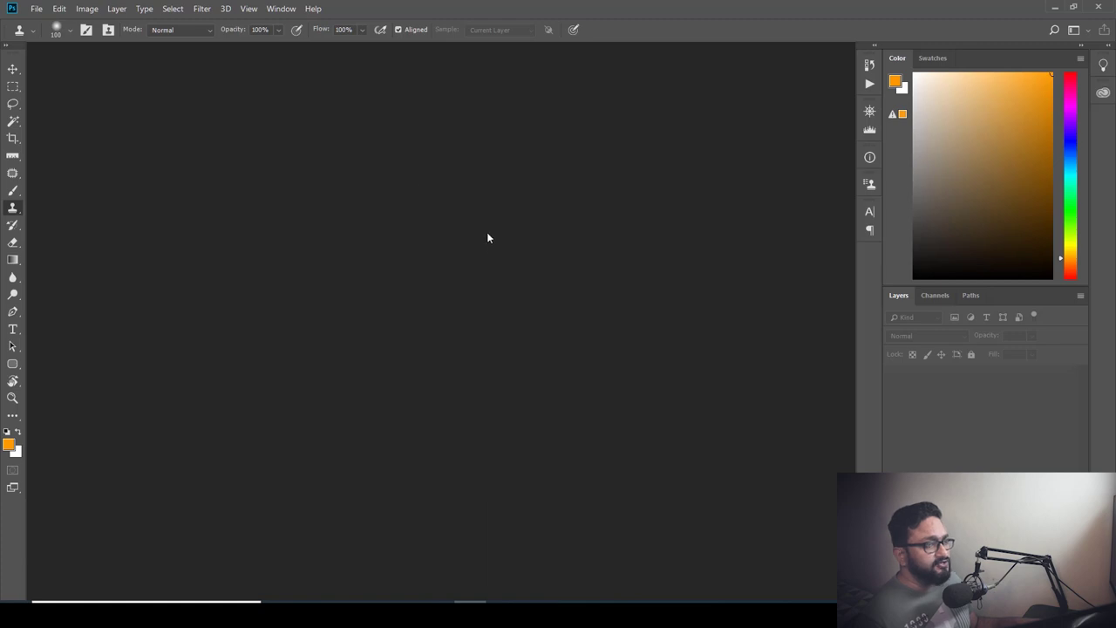
# Step: Open the scan starting at MovingCar_0369.png as an image sequence at 60 fps
pyautogui.click(37, 8)
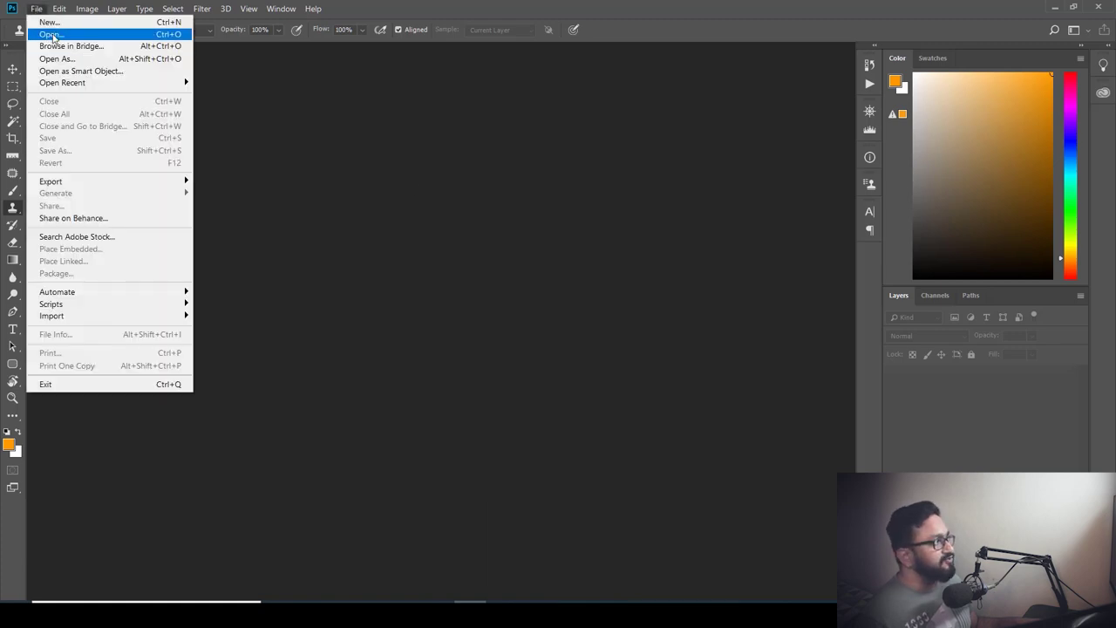
pyautogui.click(49, 35)
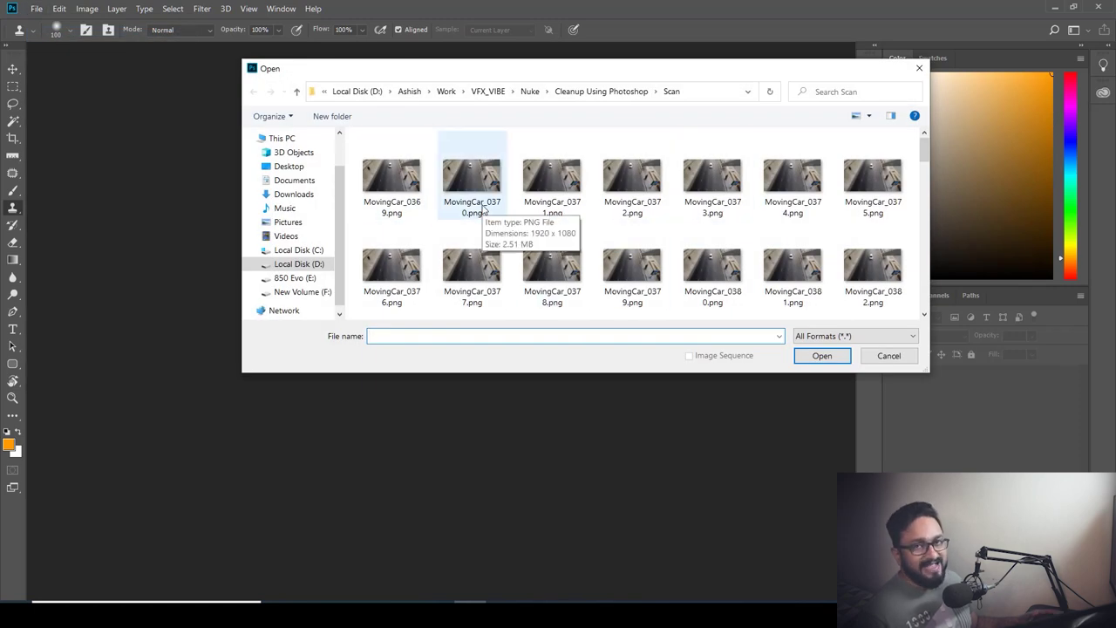
pyautogui.click(394, 174)
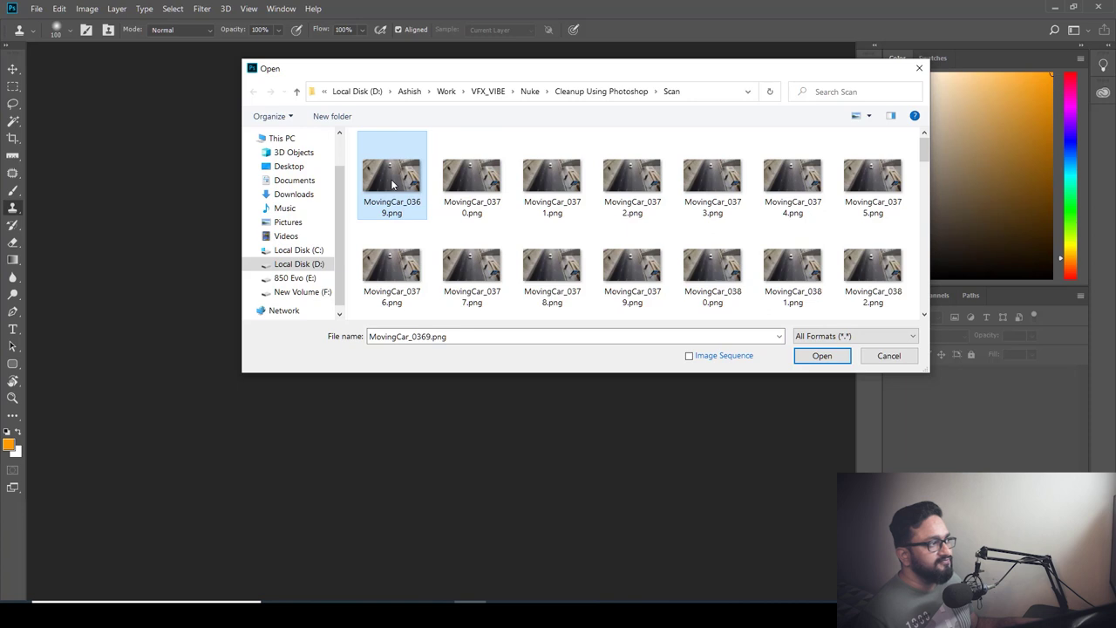
pyautogui.click(689, 356)
pyautogui.click(822, 355)
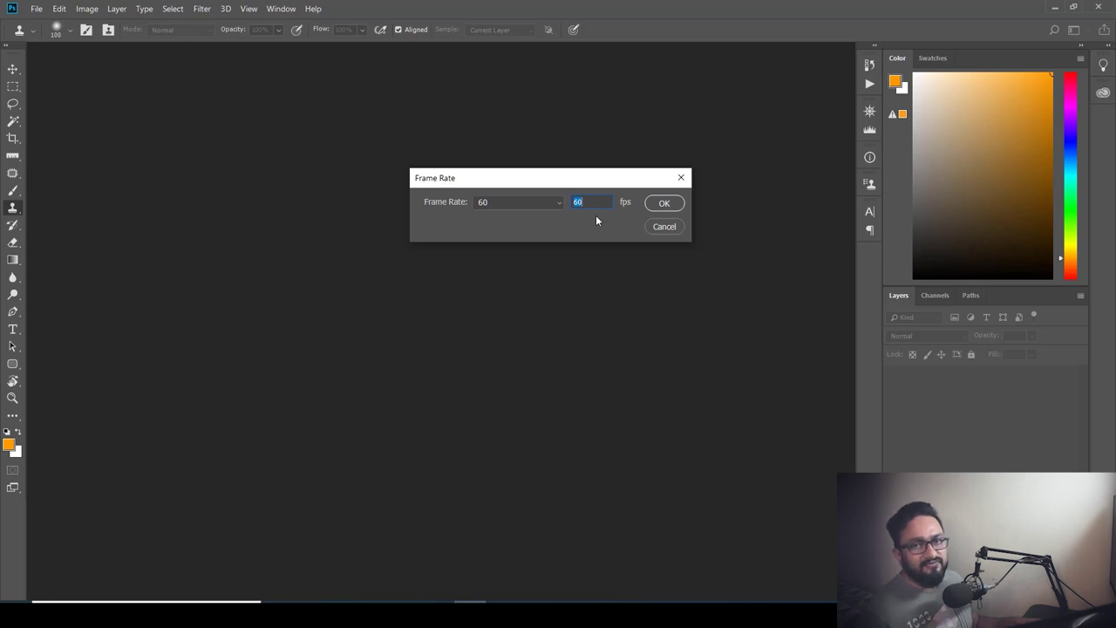
pyautogui.click(665, 205)
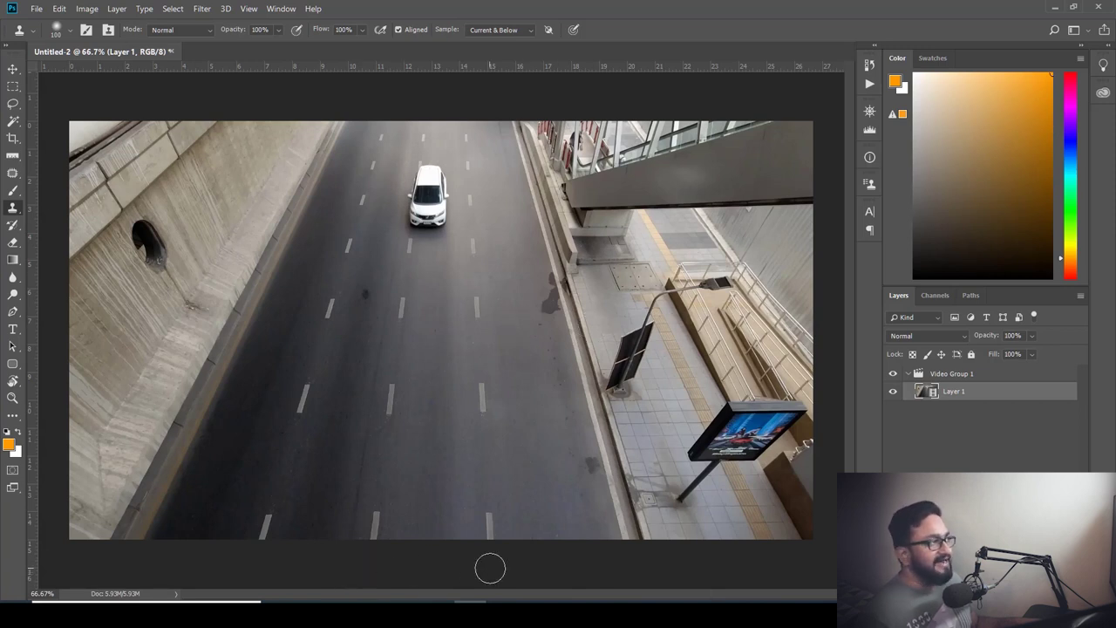
# Step: Show the Timeline and play the car clip to preview the footage
pyautogui.click(281, 10)
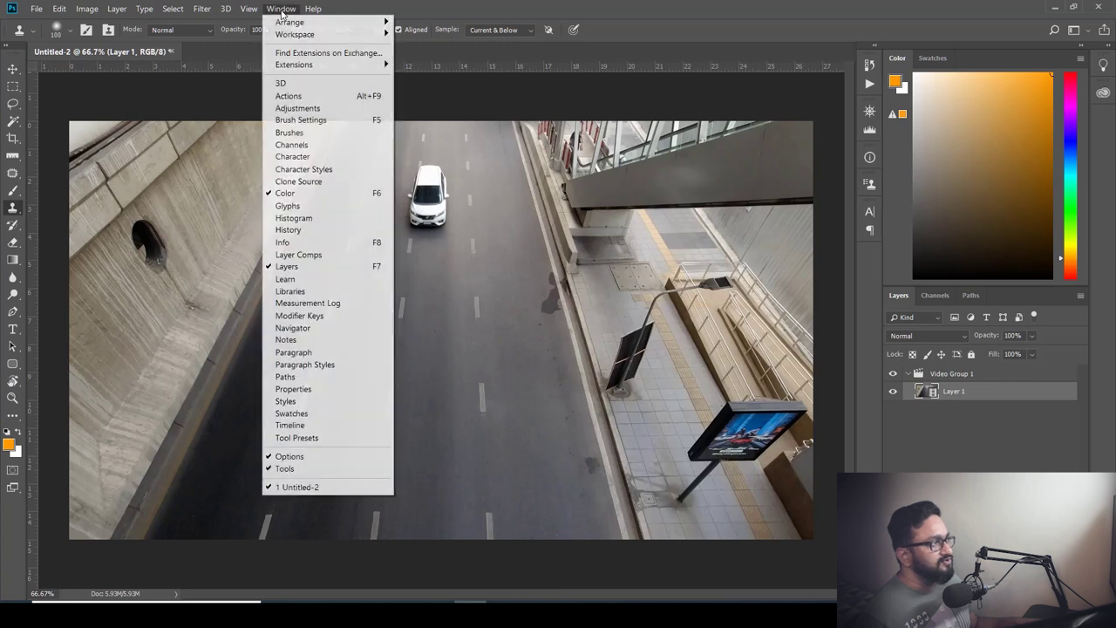
pyautogui.click(291, 426)
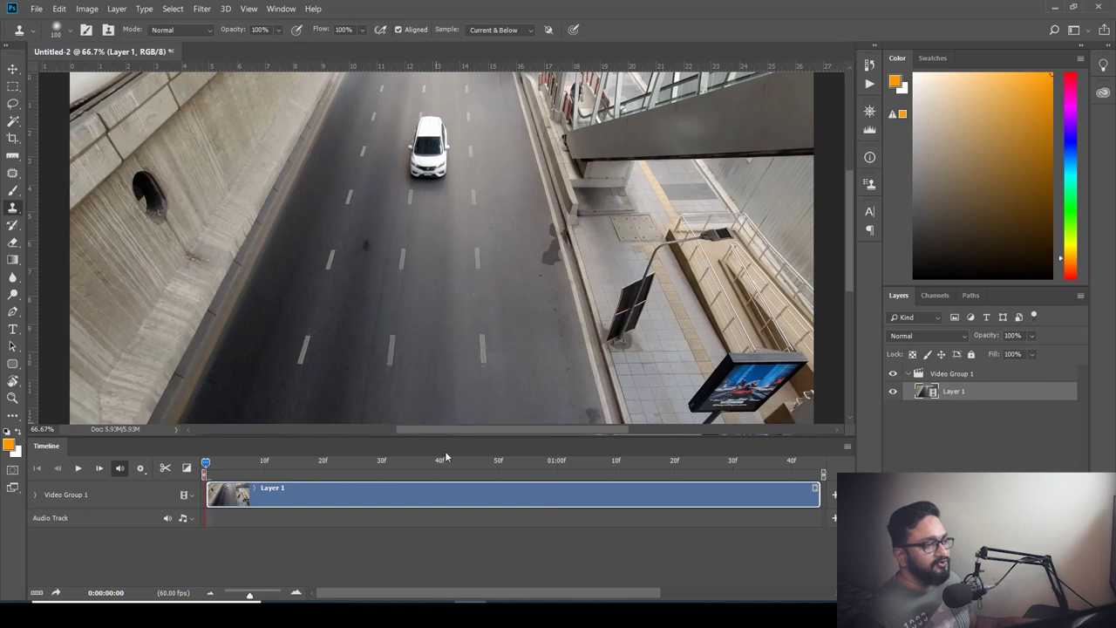
pyautogui.click(218, 462)
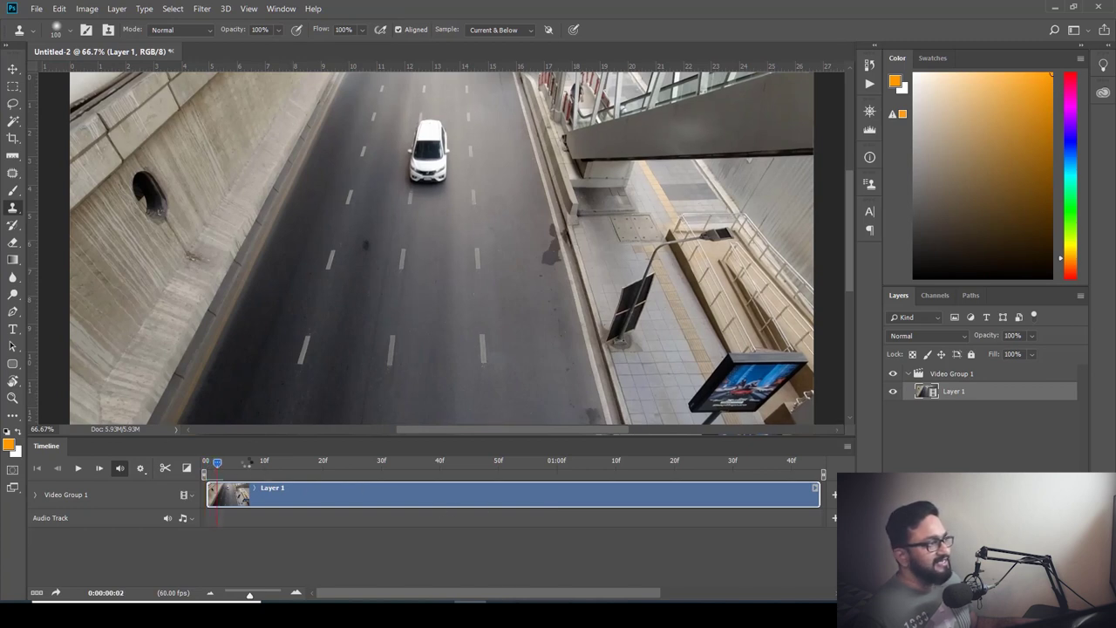
pyautogui.press('space')
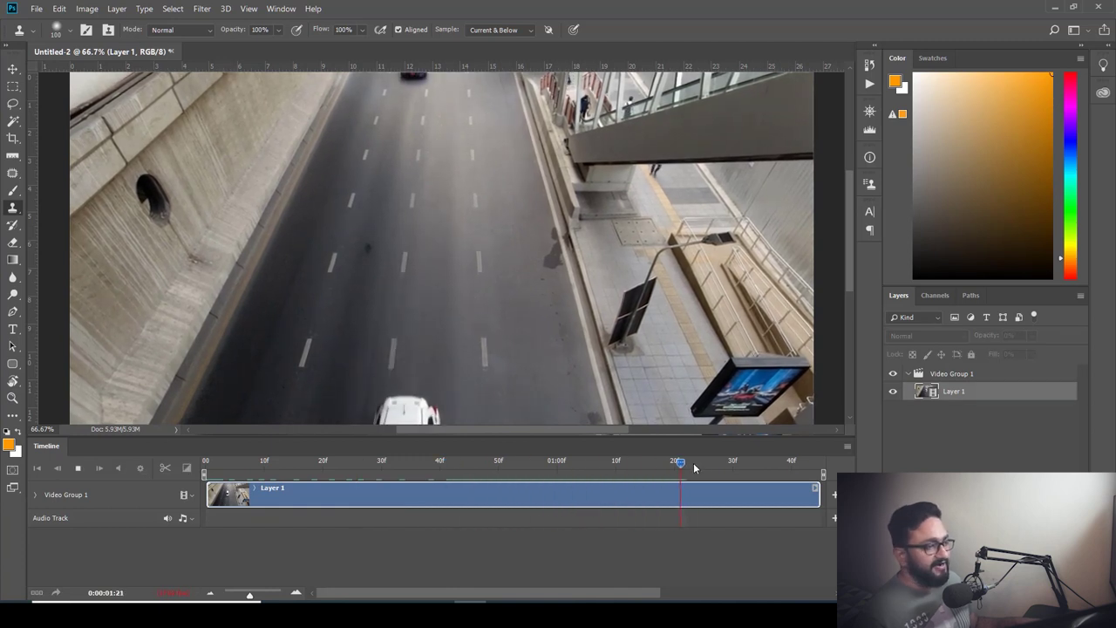
pyautogui.press('space')
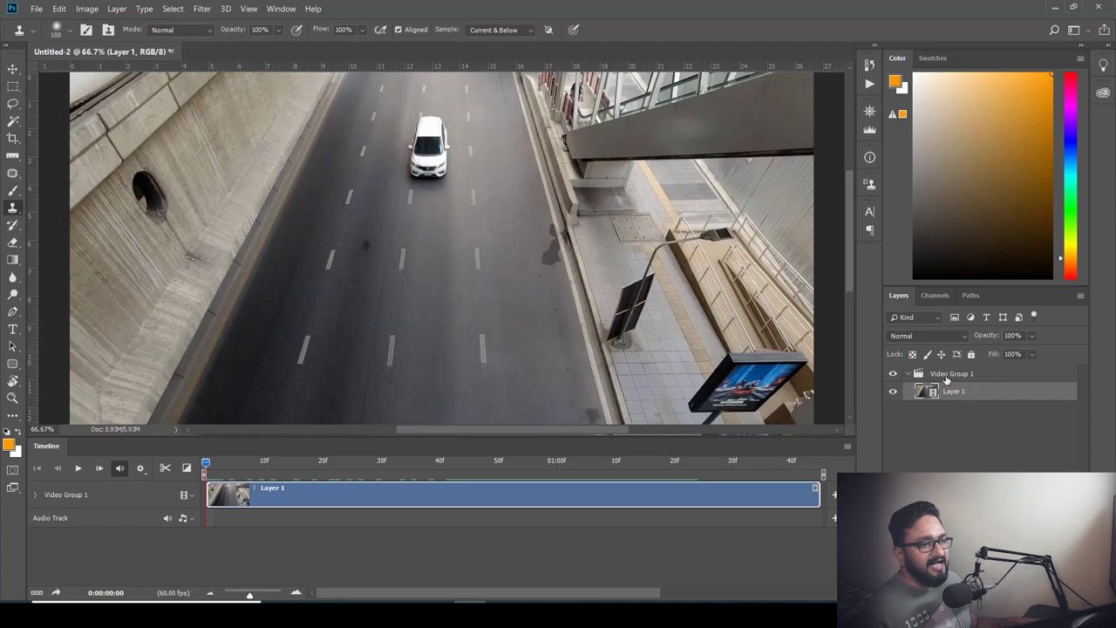
# Step: Ungroup Video Group 1 and lock the position of Layer 1
pyautogui.rightClick(1002, 375)
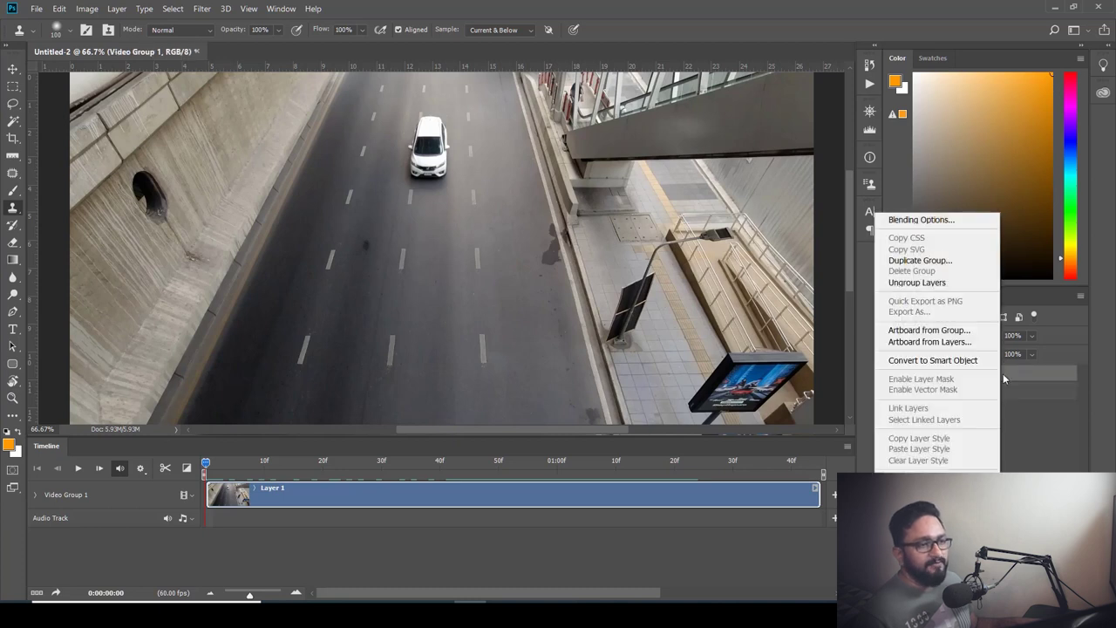
pyautogui.click(918, 282)
pyautogui.click(942, 355)
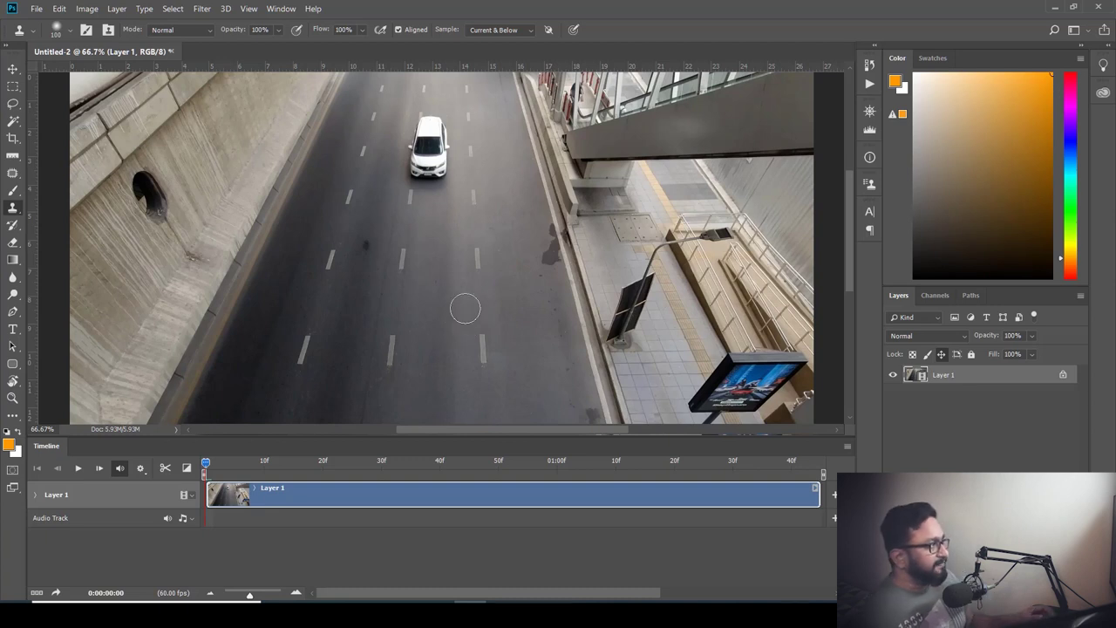
# Step: Add a new blank video layer above the footage layer
pyautogui.click(113, 11)
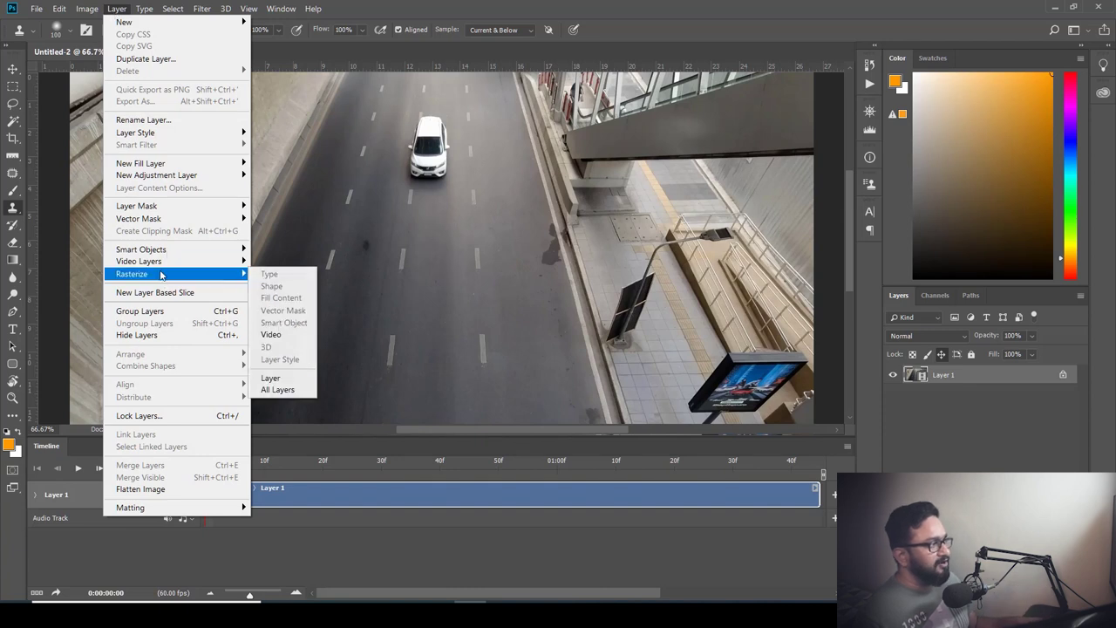
pyautogui.moveTo(157, 264)
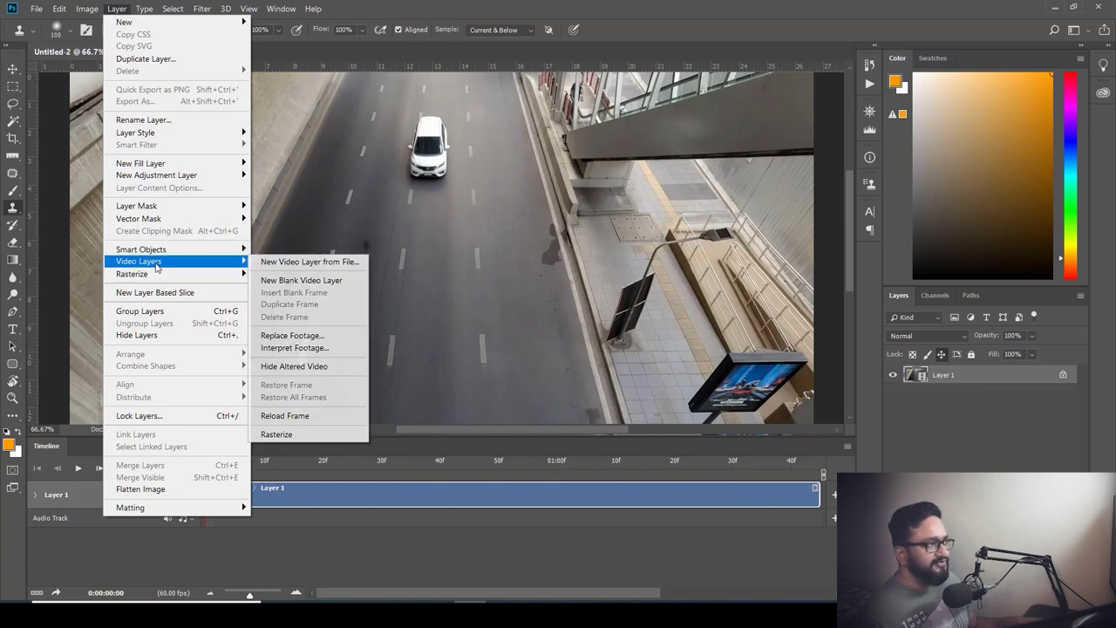
pyautogui.click(325, 283)
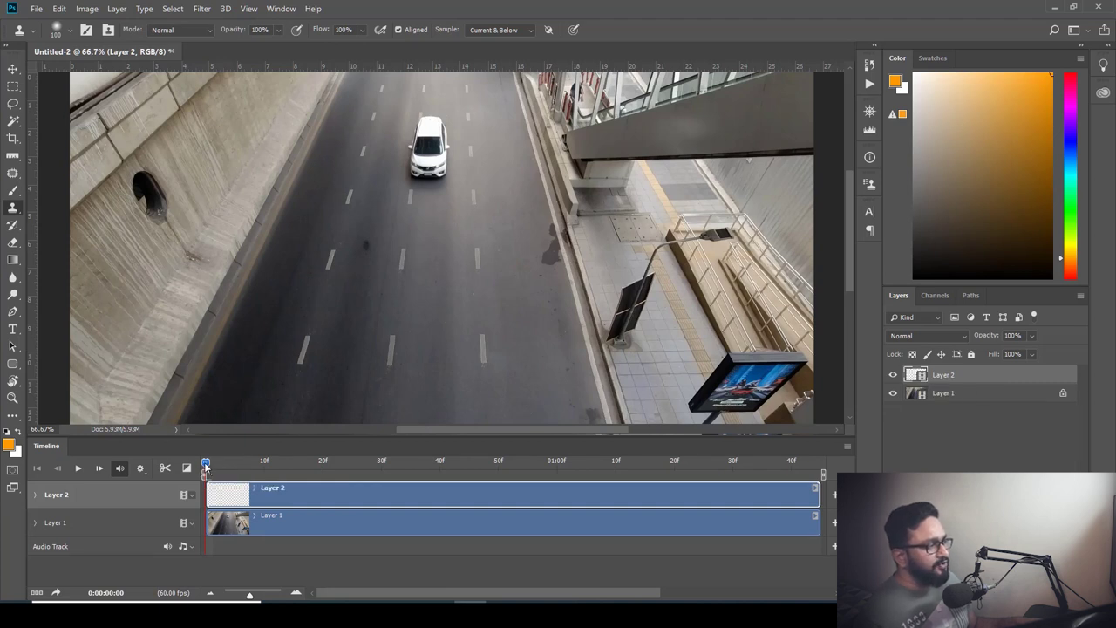
# Step: Scrub through the clip at different timeline magnifications and park the playhead on the final frame, 0:00:01:44
pyautogui.moveTo(205, 464); pyautogui.dragTo(411, 496)
pyautogui.moveTo(249, 595); pyautogui.dragTo(276, 597)
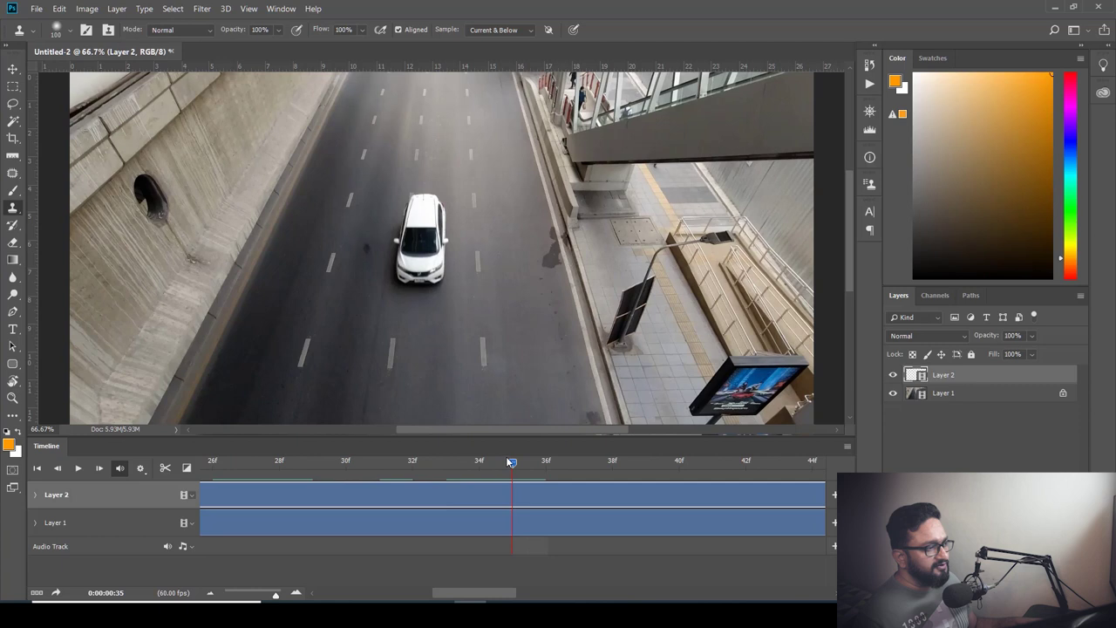
pyautogui.moveTo(512, 462); pyautogui.dragTo(474, 464)
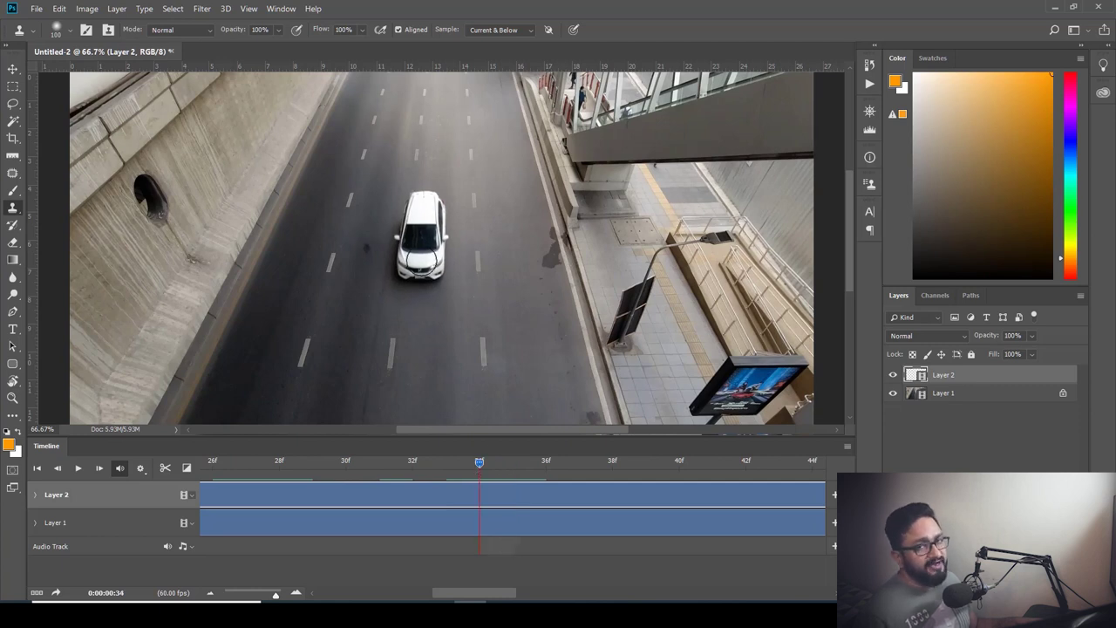
pyautogui.moveTo(269, 595); pyautogui.dragTo(239, 596)
pyautogui.press('space')
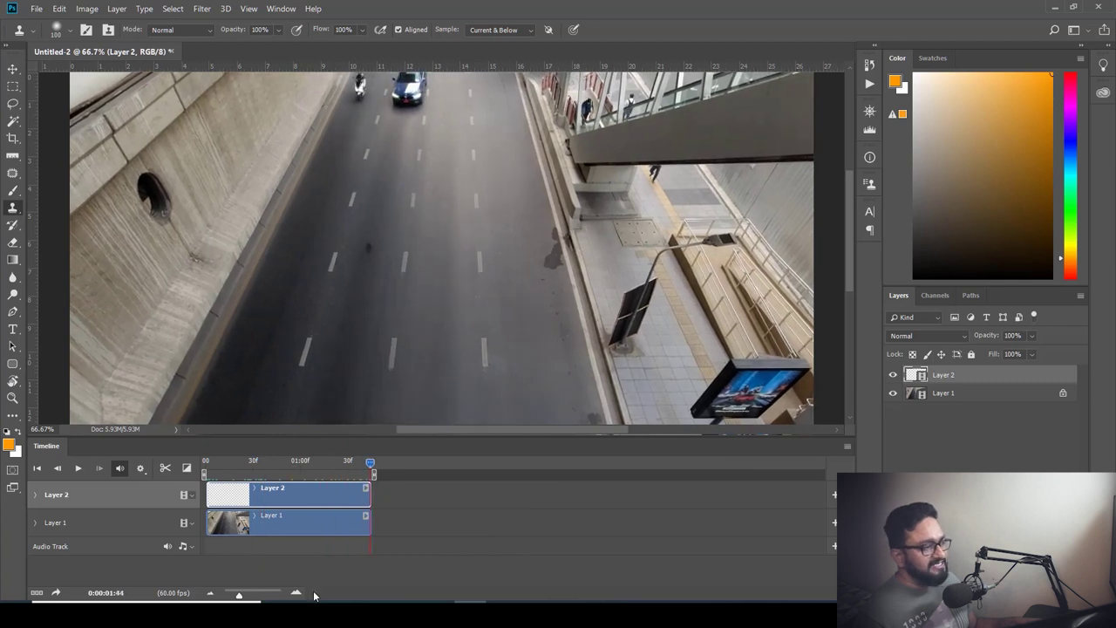
pyautogui.moveTo(239, 596); pyautogui.dragTo(249, 595)
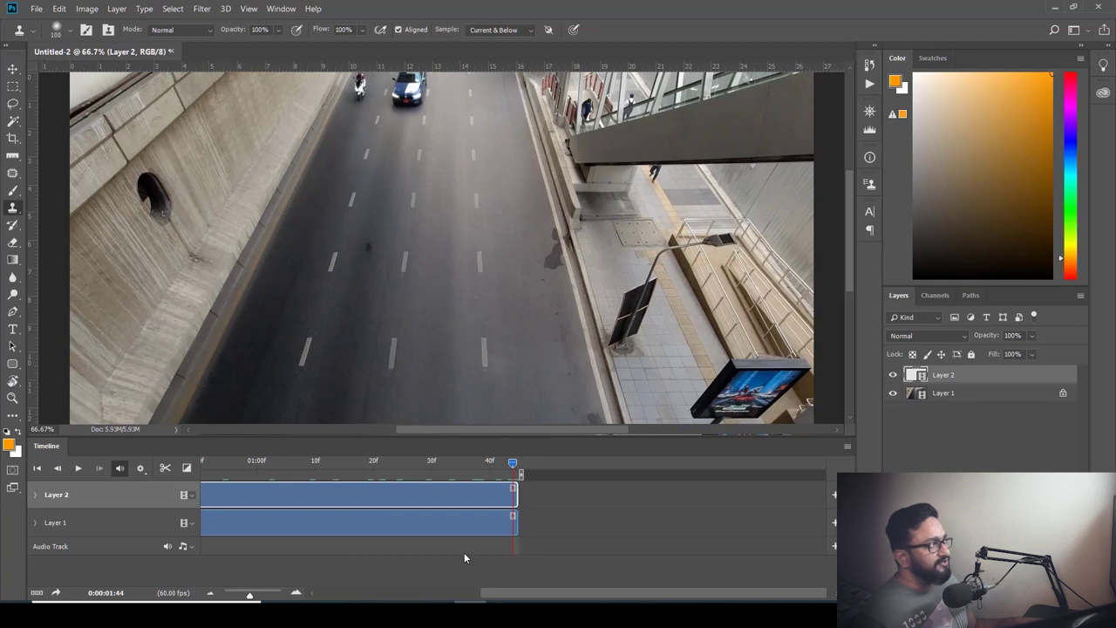
# Step: Examine the Clone Source settings, switching Show Overlay on and back off
pyautogui.click(109, 30)
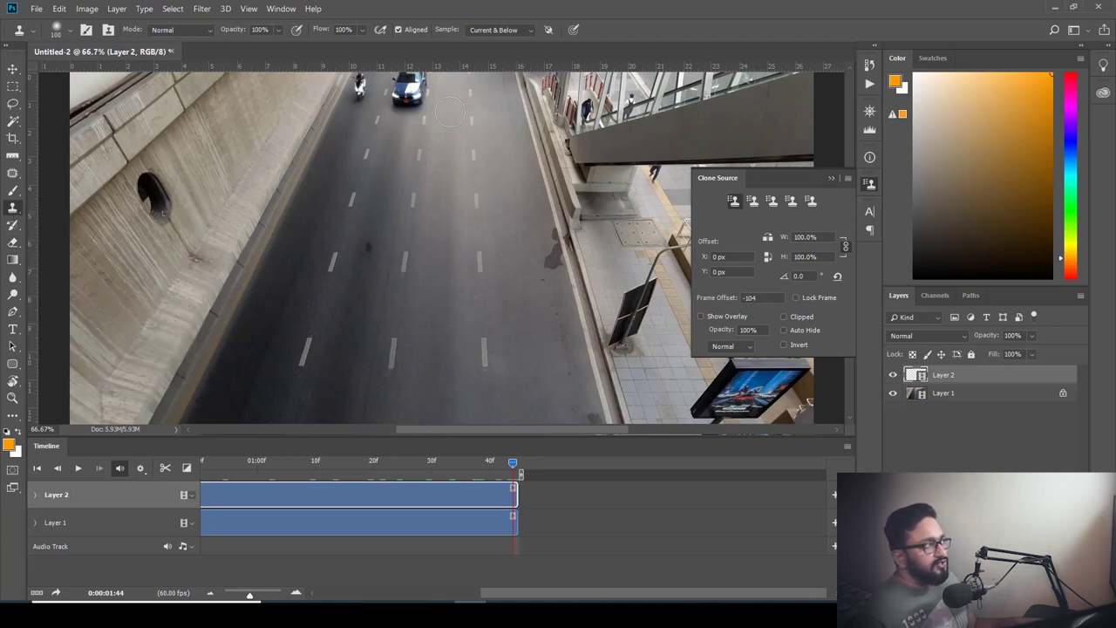
pyautogui.click(701, 317)
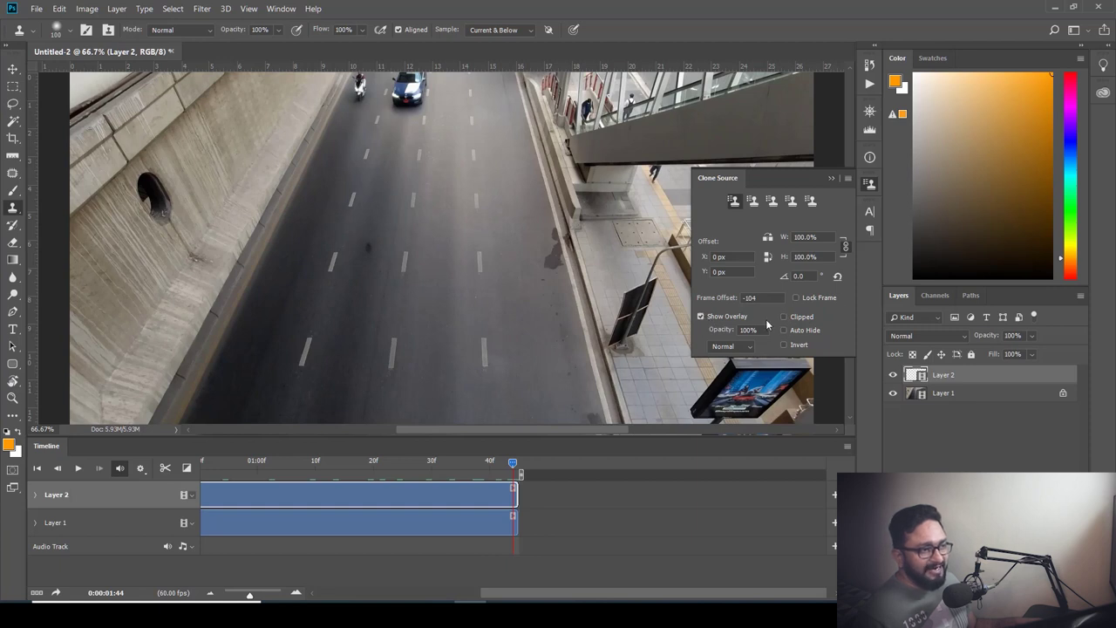
pyautogui.click(701, 317)
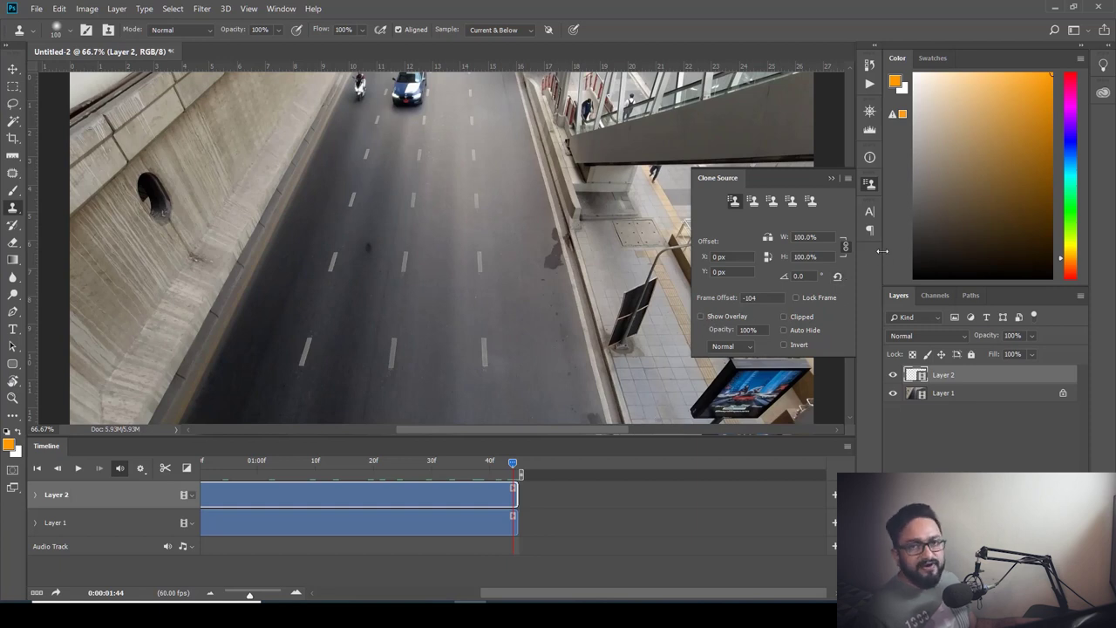
pyautogui.click(832, 179)
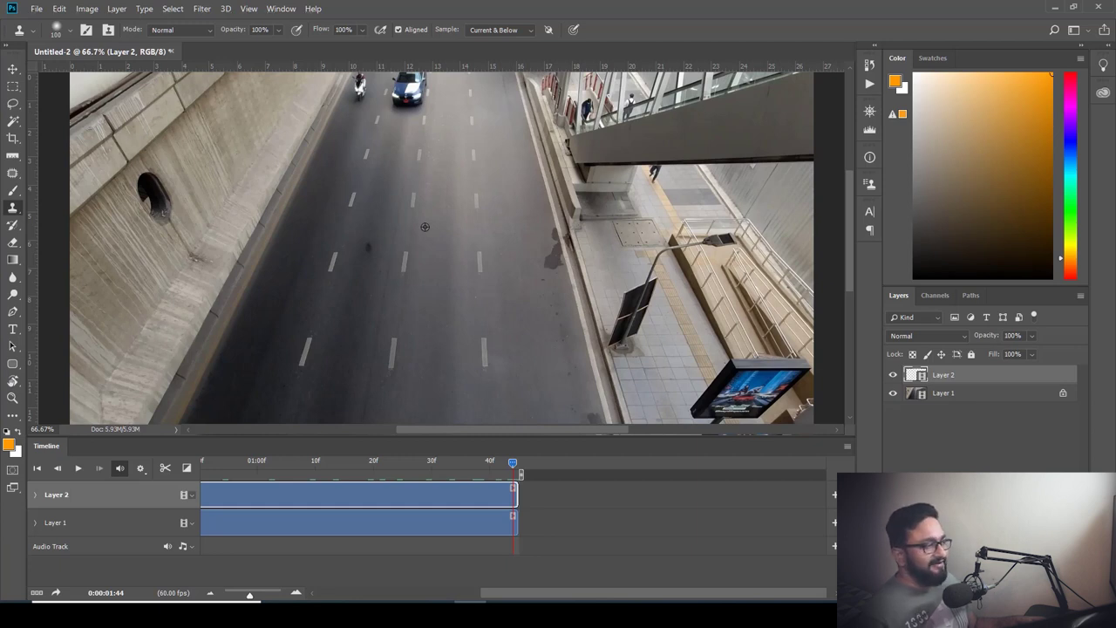
# Step: Move the playhead back to frame 34, where the white car is mid-road
pyautogui.moveTo(513, 463); pyautogui.dragTo(384, 464)
pyautogui.click(286, 463)
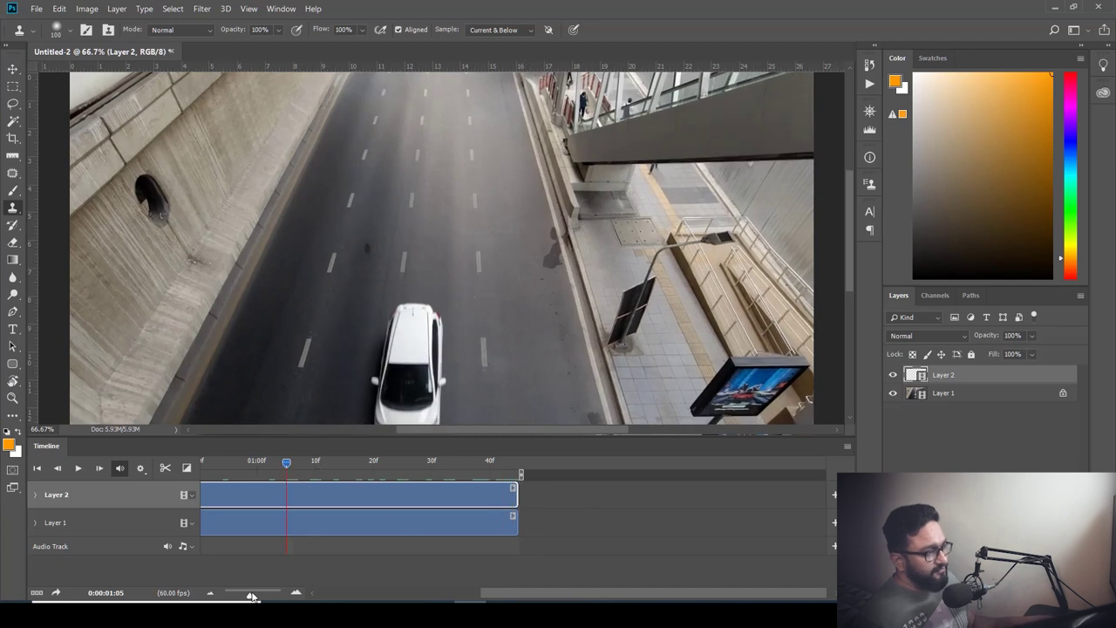
pyautogui.moveTo(251, 595); pyautogui.dragTo(247, 596)
pyautogui.click(391, 464)
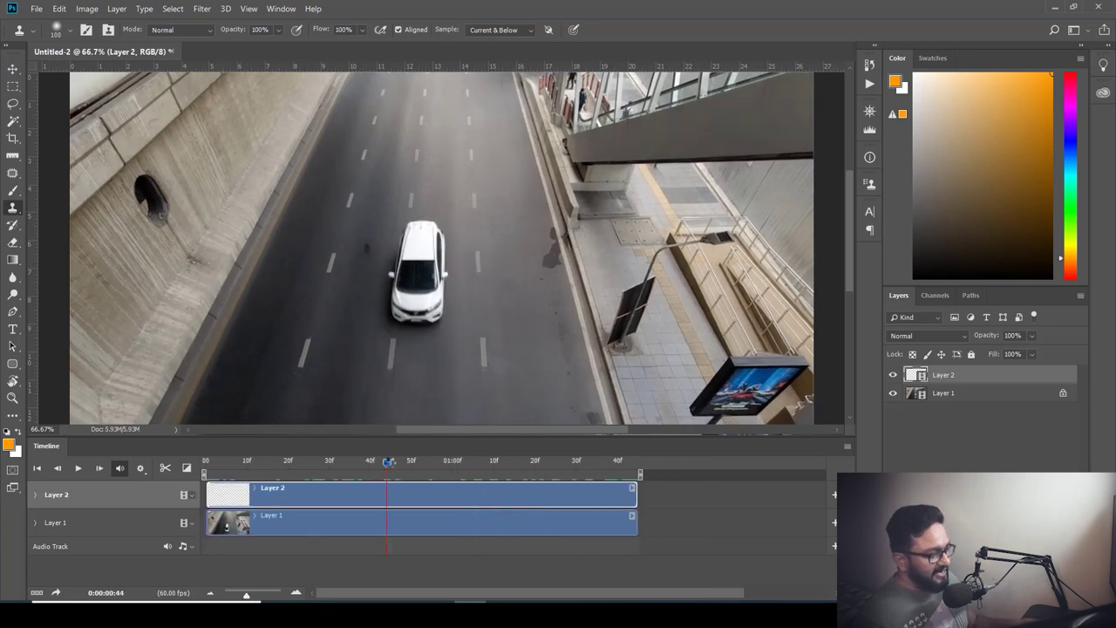
pyautogui.moveTo(248, 597); pyautogui.dragTo(272, 596)
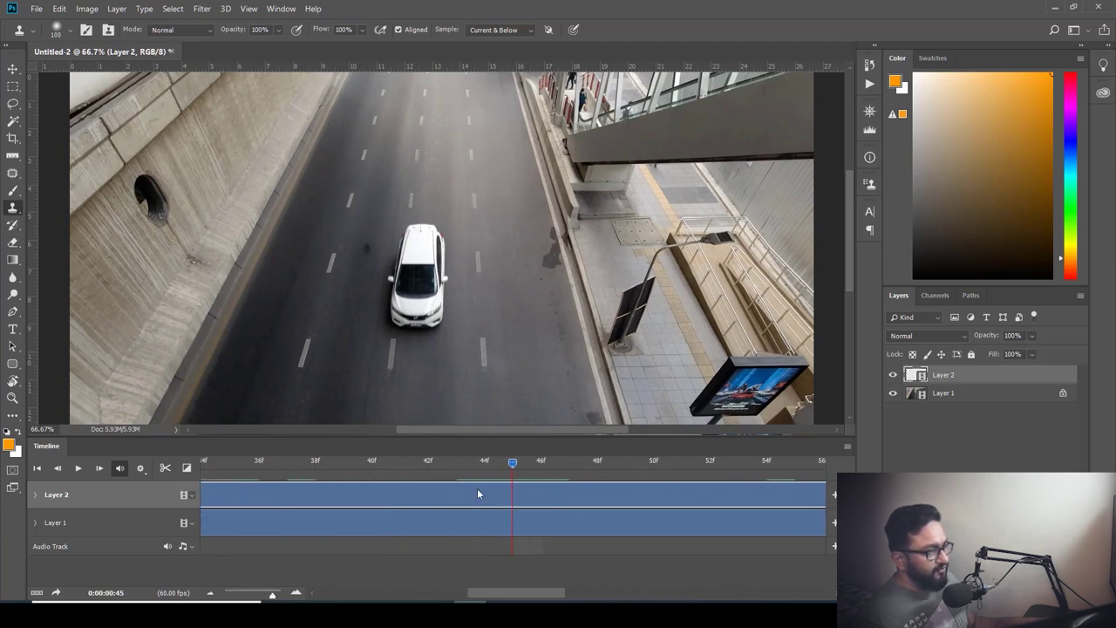
pyautogui.moveTo(514, 464); pyautogui.dragTo(324, 489)
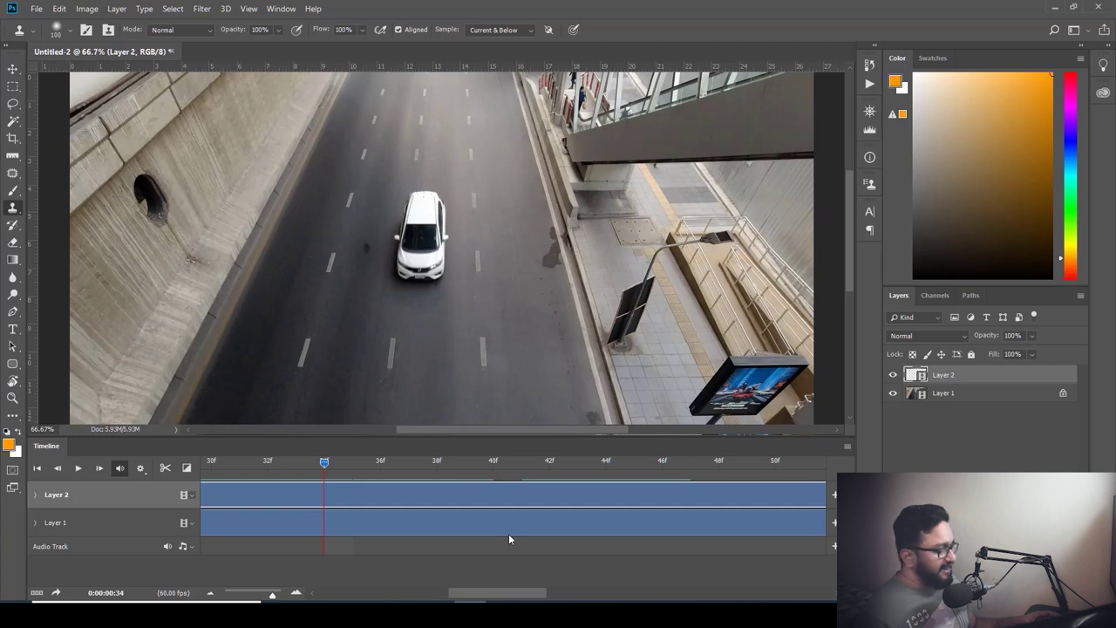
# Step: Align the clone source overlay of the empty road with the road markings and walls in the current frame
pyautogui.moveTo(468, 272)
pyautogui.mouseDown()
pyautogui.moveTo(427, 215)
pyautogui.moveTo(511, 288)
pyautogui.moveTo(405, 221)
pyautogui.mouseUp()
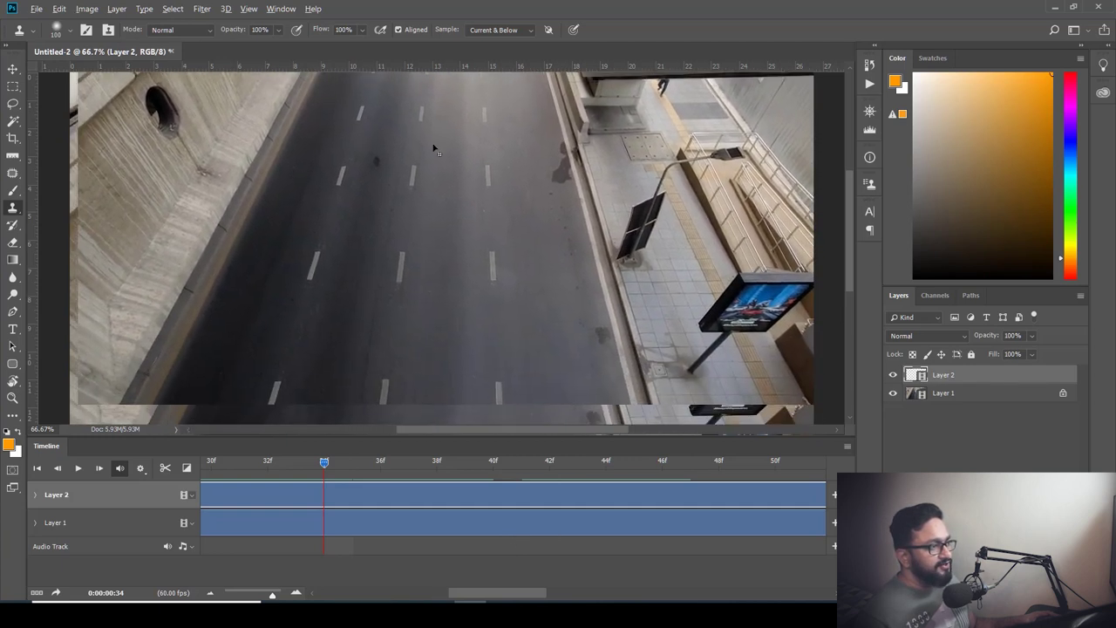
pyautogui.scroll(-3, 437, 247)
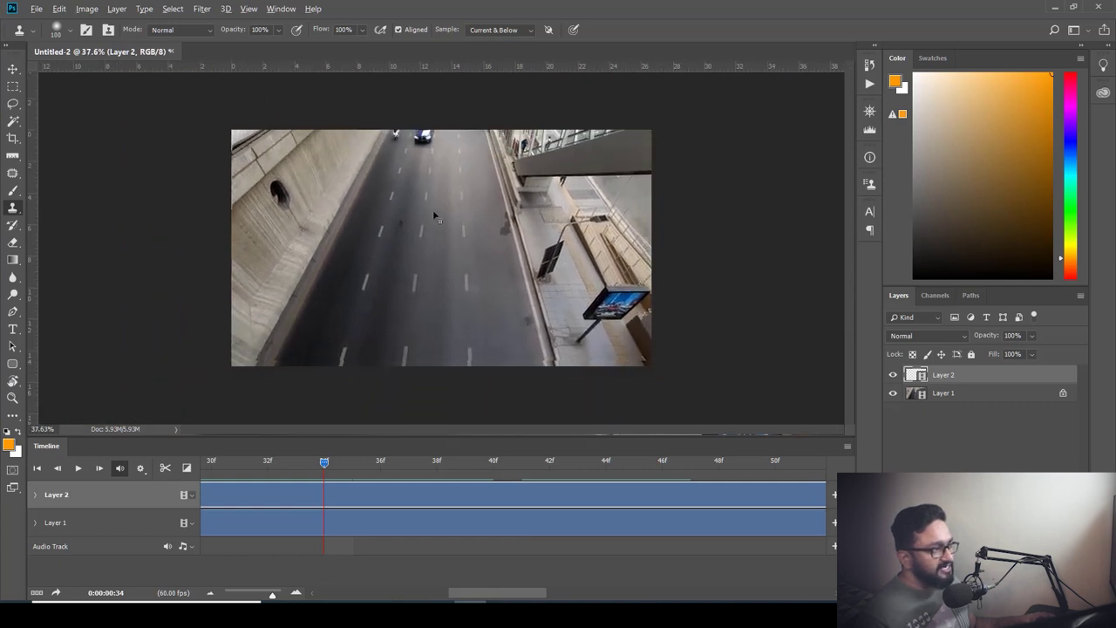
pyautogui.keyDown('alt'); pyautogui.click(433, 224); pyautogui.keyUp('alt')
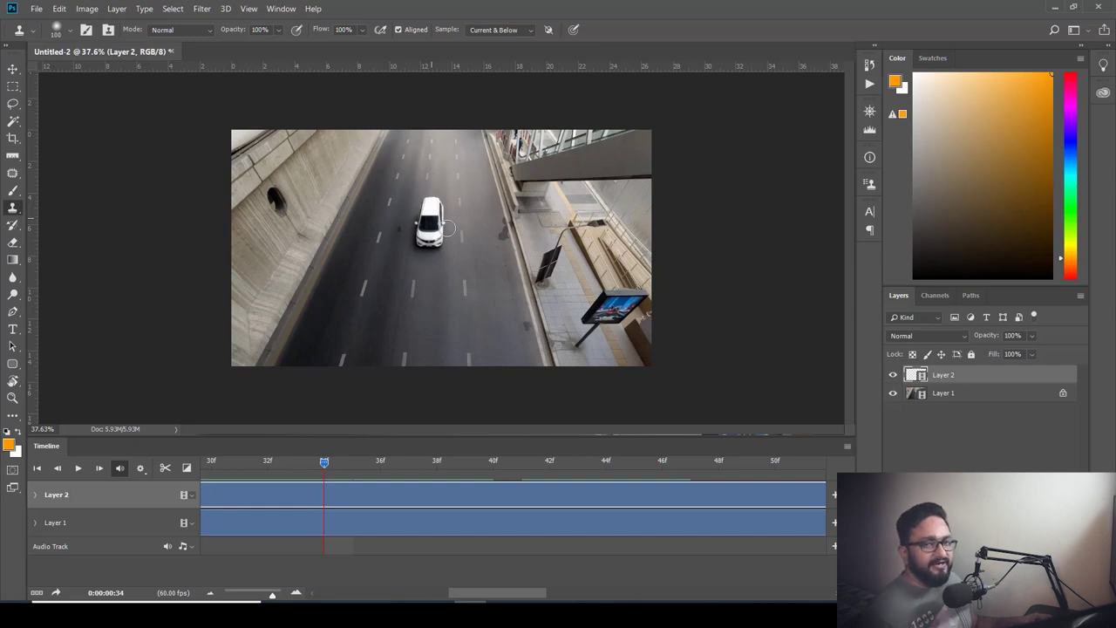
pyautogui.moveTo(421, 308); pyautogui.dragTo(486, 182)
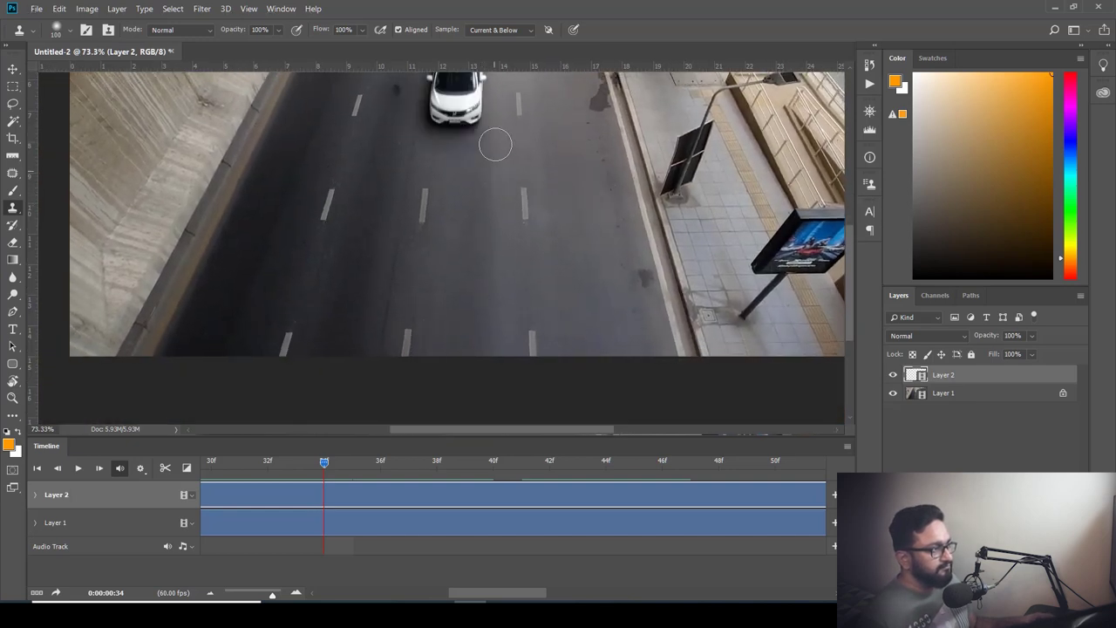
pyautogui.scroll(-2, 494, 144)
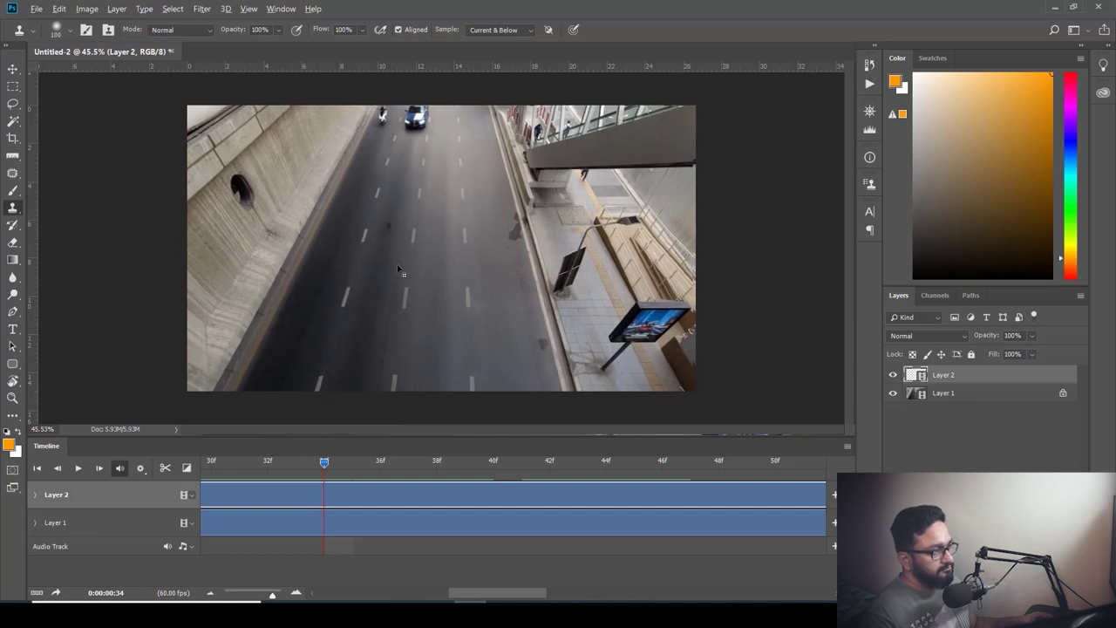
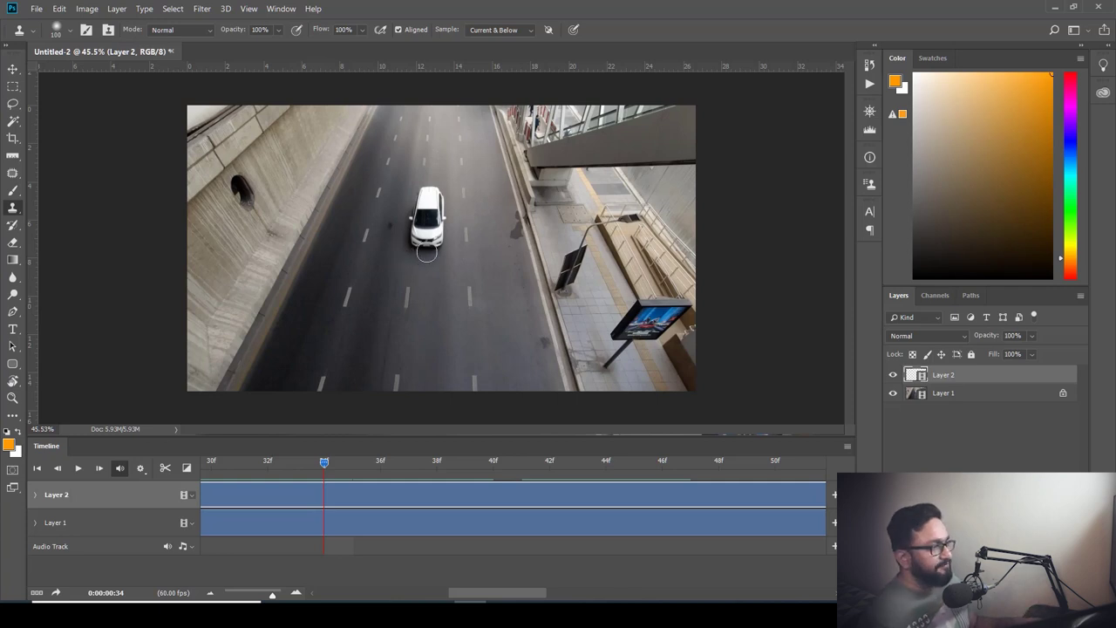
# Step: Paint out the white car on Layer 2 at frame 34 with the Clone Stamp, using the empty road from the source frame
pyautogui.scroll(3, 441, 254)
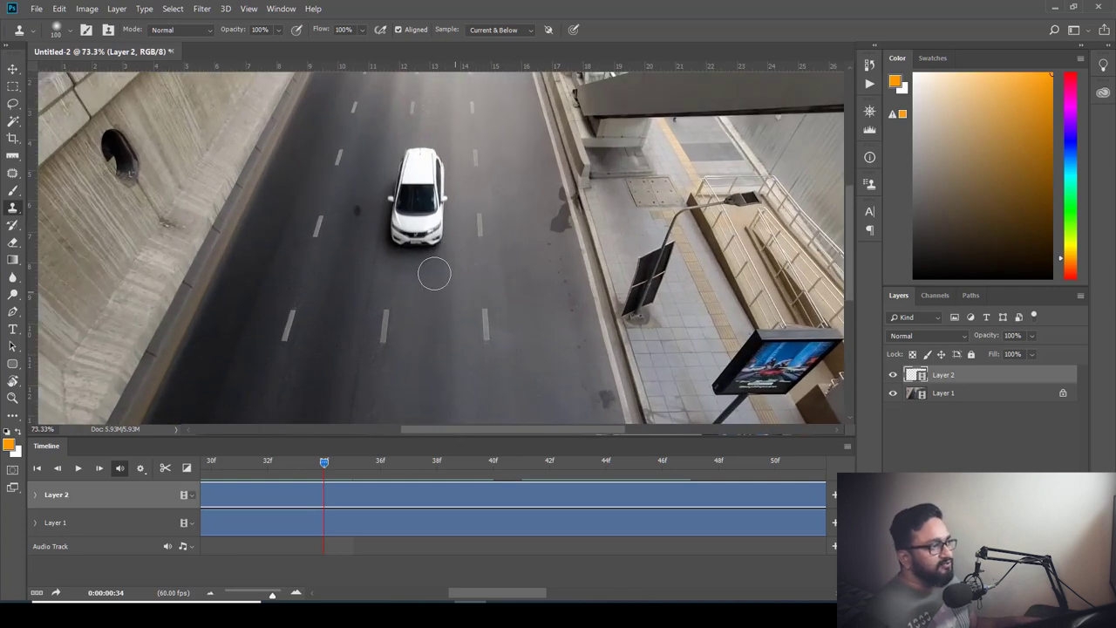
pyautogui.moveTo(427, 261)
pyautogui.mouseDown()
pyautogui.moveTo(438, 195)
pyautogui.moveTo(424, 165)
pyautogui.moveTo(399, 157)
pyautogui.moveTo(409, 188)
pyautogui.moveTo(394, 232)
pyautogui.moveTo(414, 244)
pyautogui.mouseUp()
pyautogui.moveTo(416, 197)
pyautogui.mouseDown()
pyautogui.moveTo(389, 248)
pyautogui.moveTo(428, 276)
pyautogui.moveTo(433, 181)
pyautogui.mouseUp()
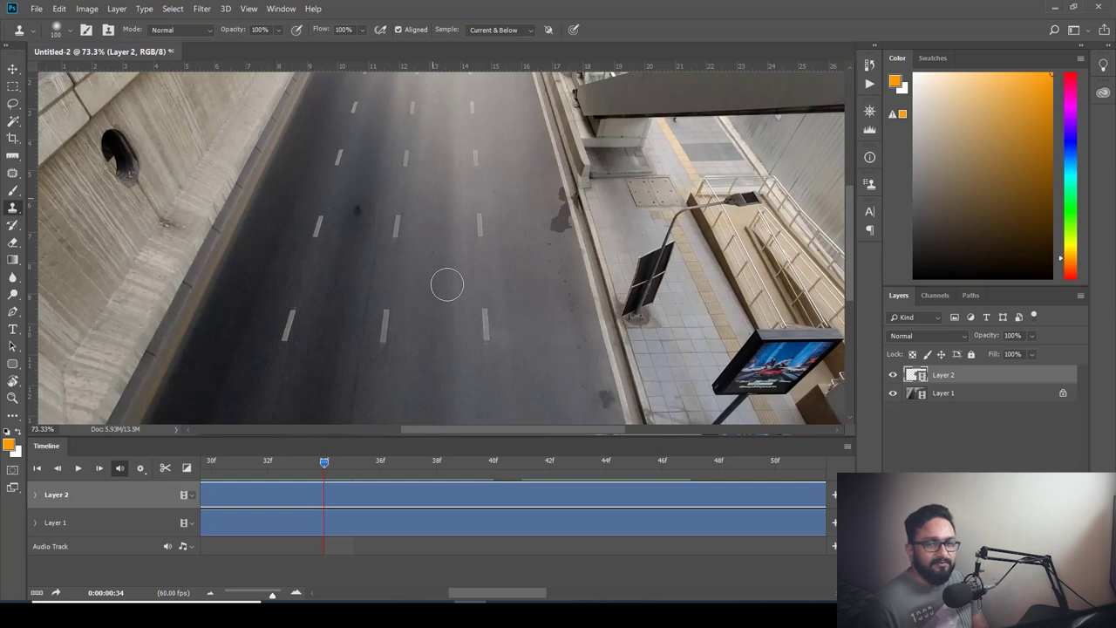
# Step: Compare the road with and without the Layer 2 clone paint at frame 34, checking the whole frame and the repaired area up close
pyautogui.scroll(-2, 431, 256)
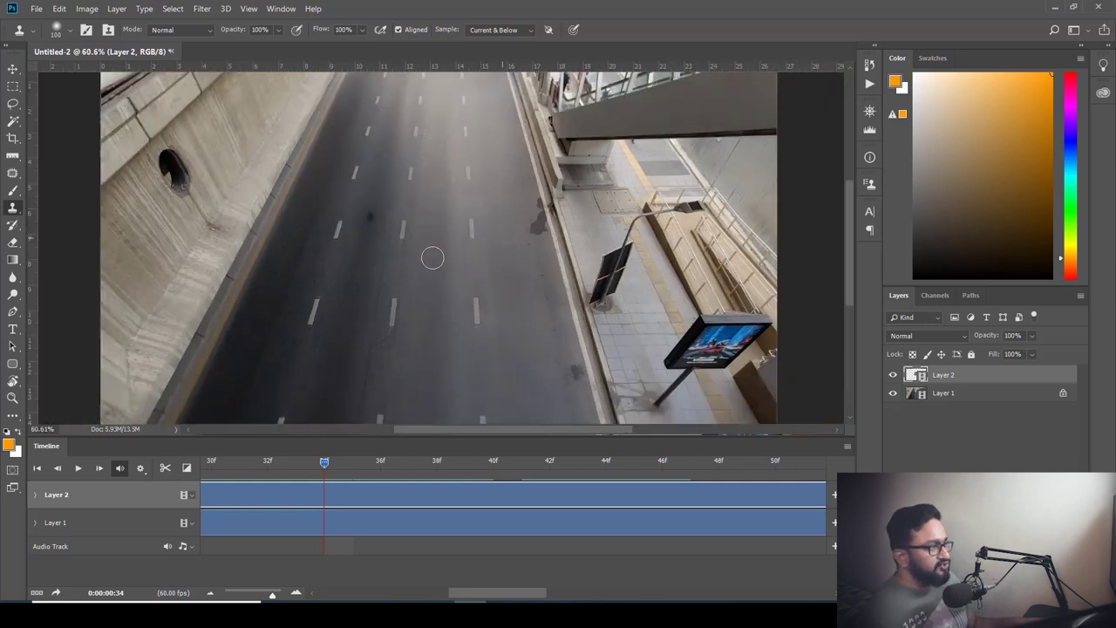
pyautogui.click(894, 375)
pyautogui.click(894, 375)
pyautogui.click(894, 375)
pyautogui.click(894, 375)
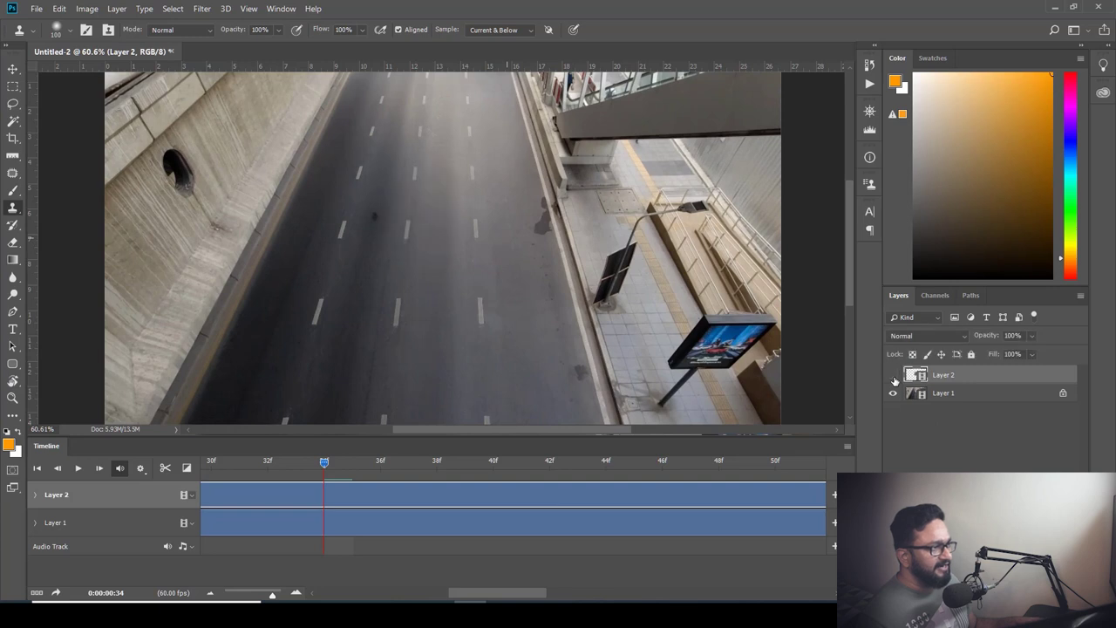
pyautogui.scroll(3, 407, 262)
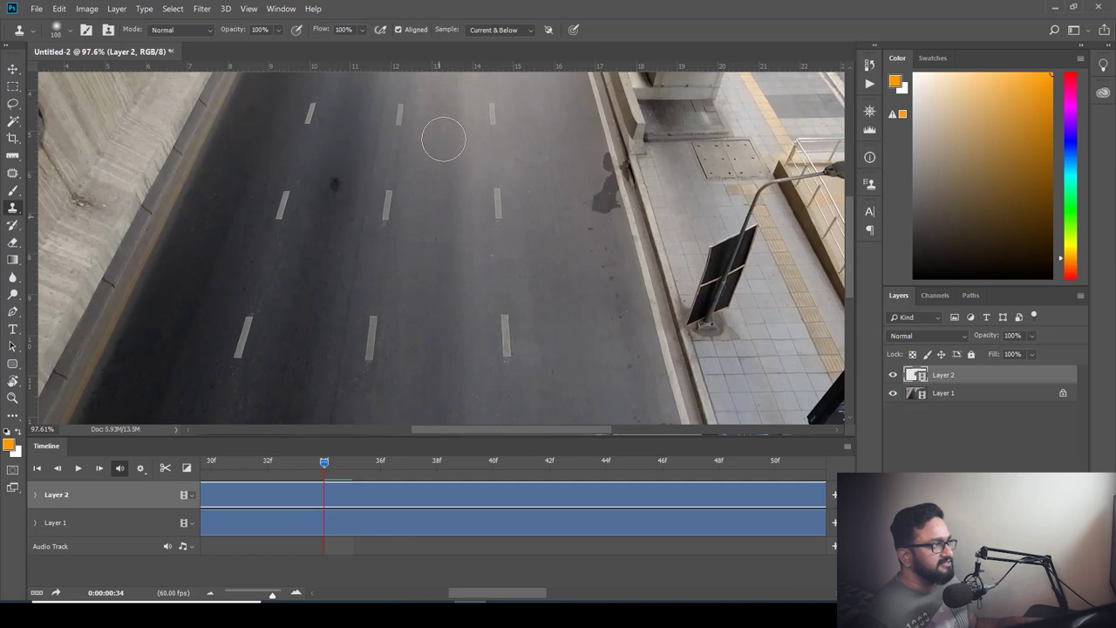
pyautogui.click(893, 375)
pyautogui.click(893, 375)
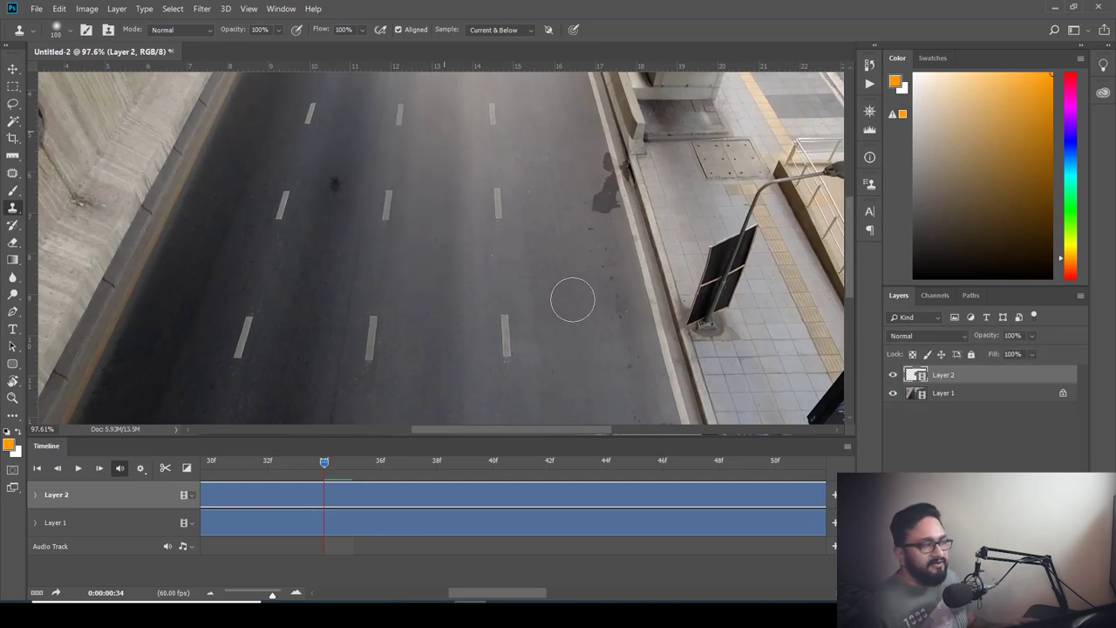
pyautogui.scroll(-3, 714, 300)
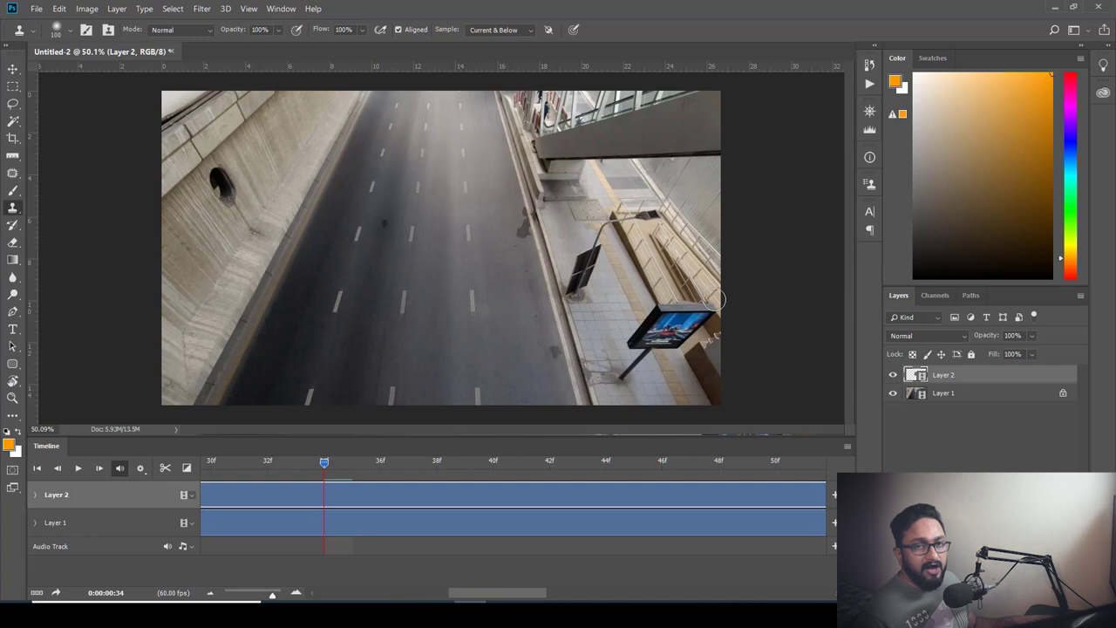
# Step: Save the document as a TIFF named Cleanplate in the Cleanup folder with uncompressed image data and RLE layer compression, and switch to NukeX
pyautogui.click(38, 10)
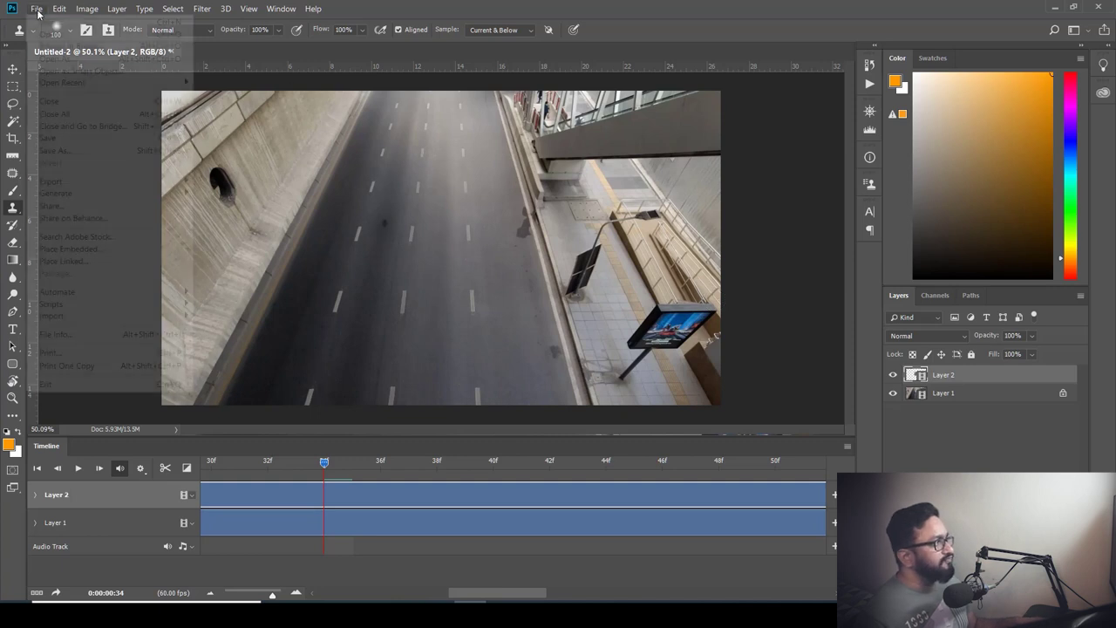
pyautogui.click(56, 150)
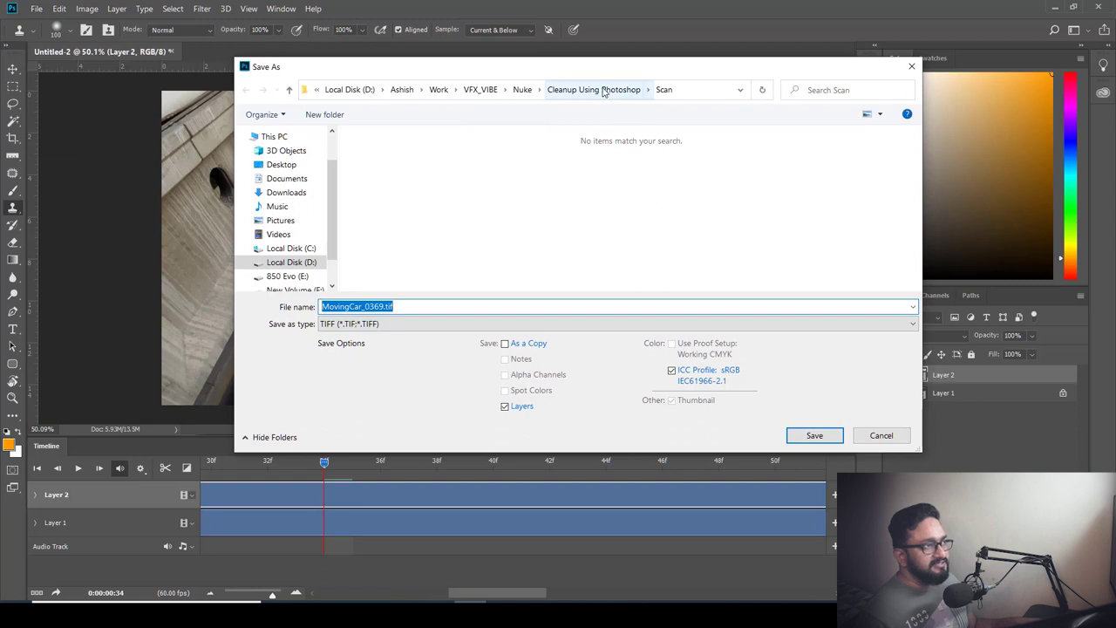
pyautogui.click(603, 90)
pyautogui.doubleClick(376, 167)
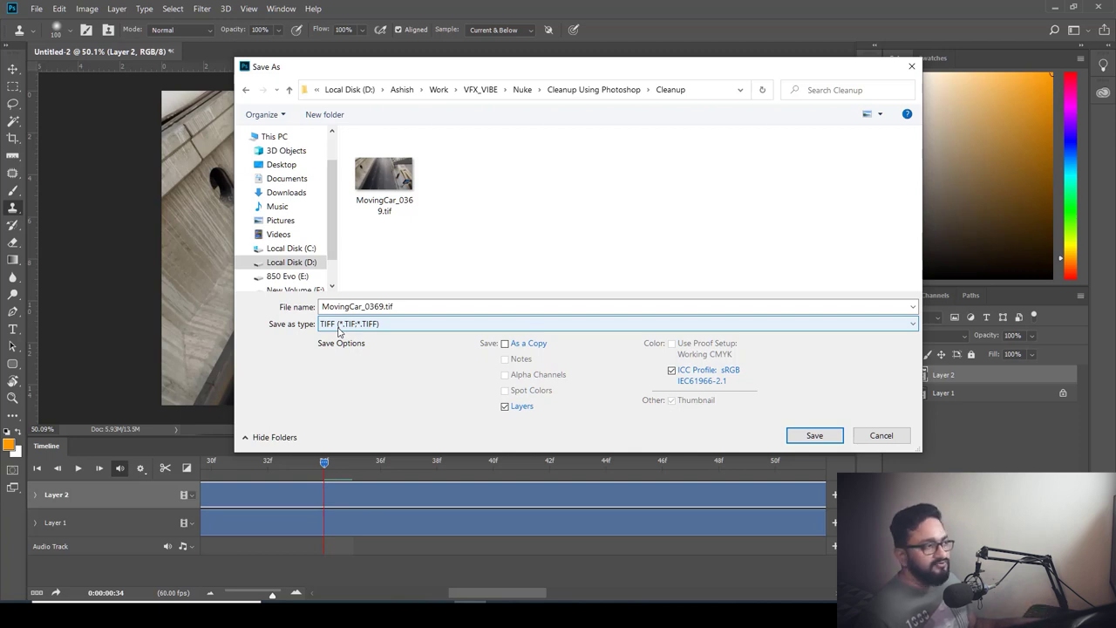
pyautogui.doubleClick(384, 306)
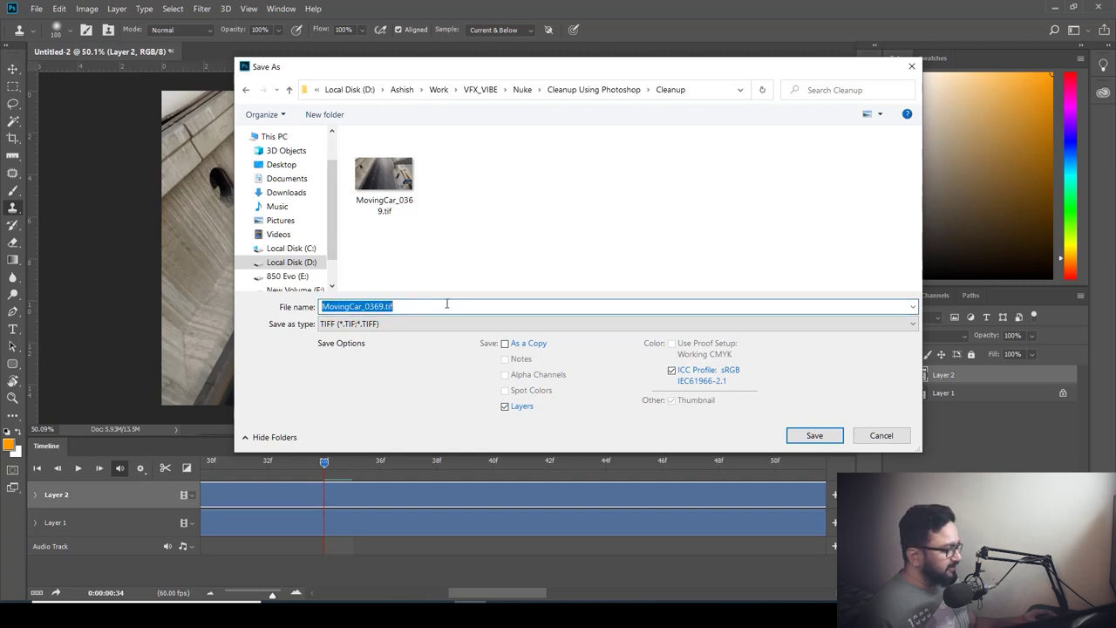
pyautogui.write('Cleanplate')
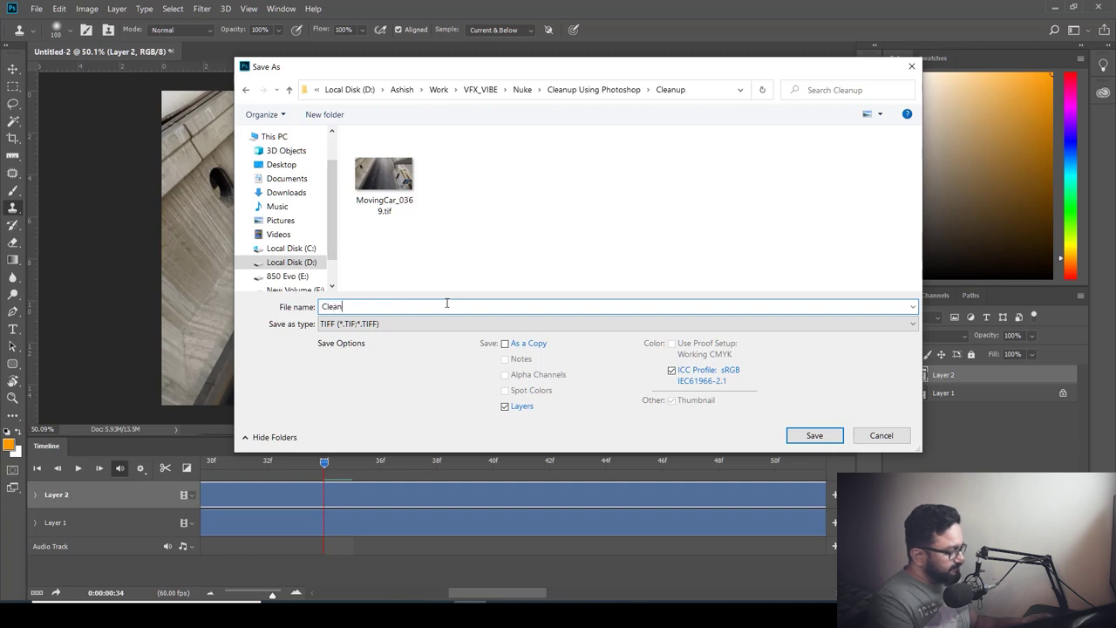
pyautogui.click(815, 436)
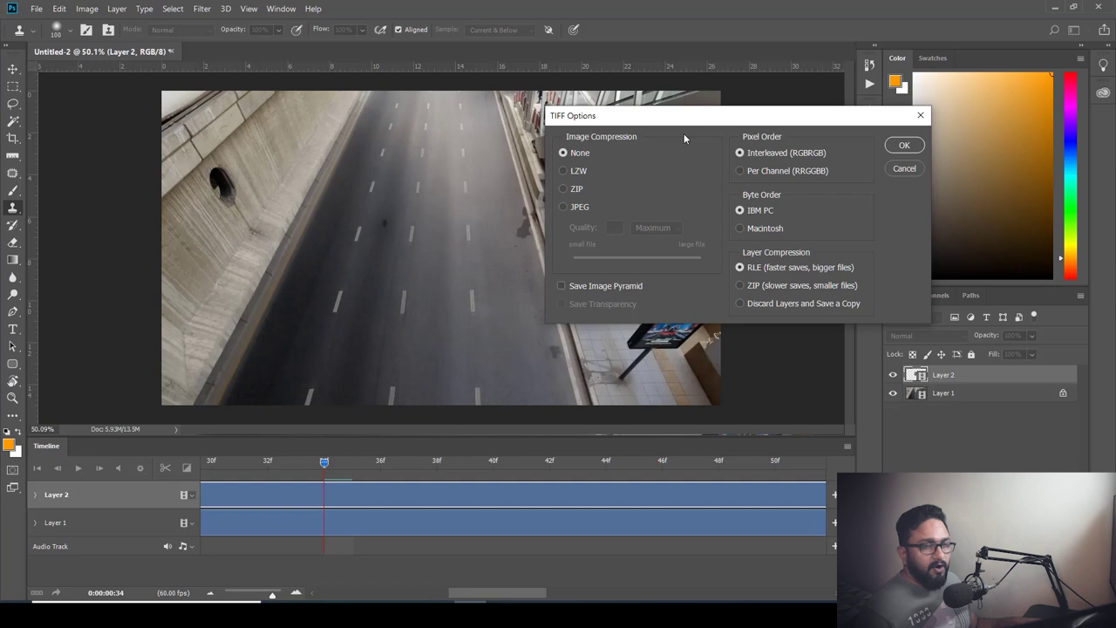
pyautogui.click(904, 145)
pyautogui.hotkey('alt', 'Tab')
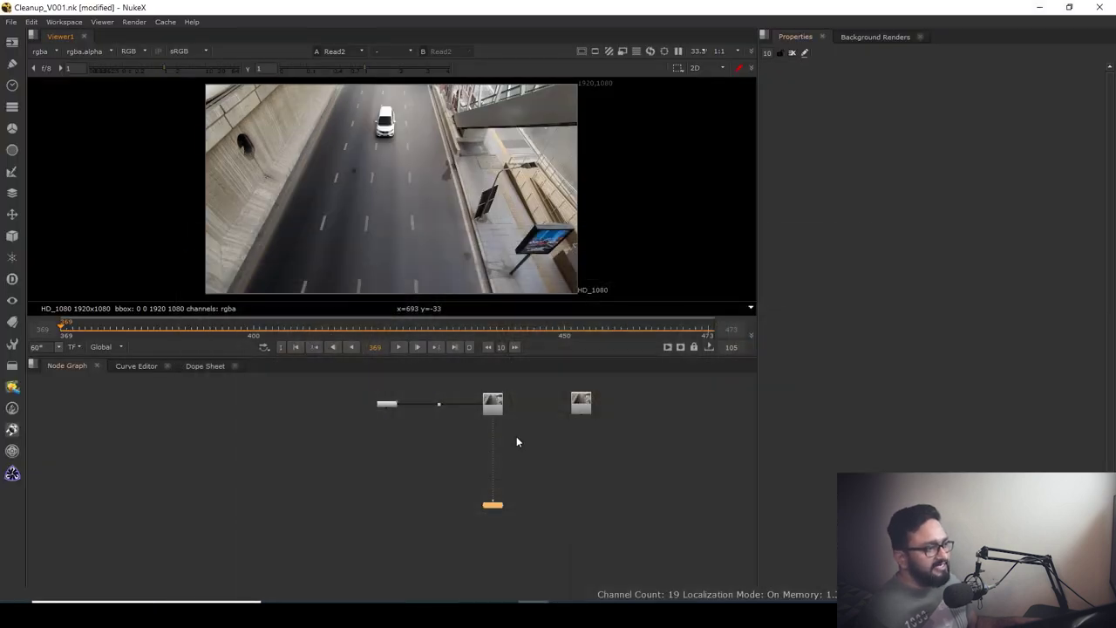
# Step: Read Cleanplate.tif from the Cleanup folder into the node graph between the two existing Read nodes
pyautogui.scroll(2, 520, 452)
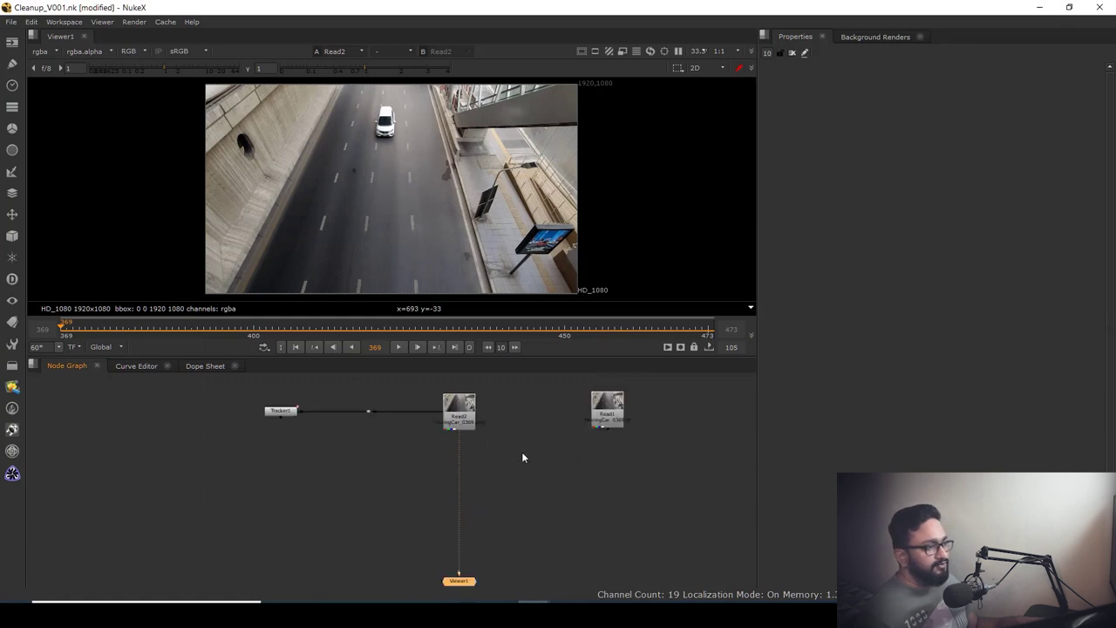
pyautogui.press('r')
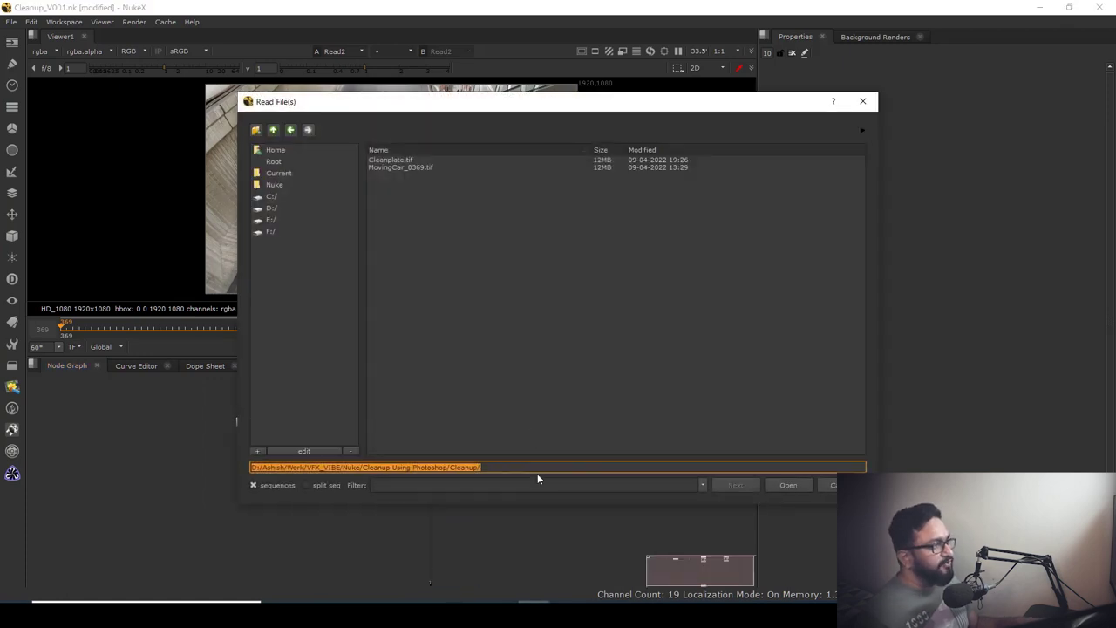
pyautogui.click(408, 161)
pyautogui.click(788, 485)
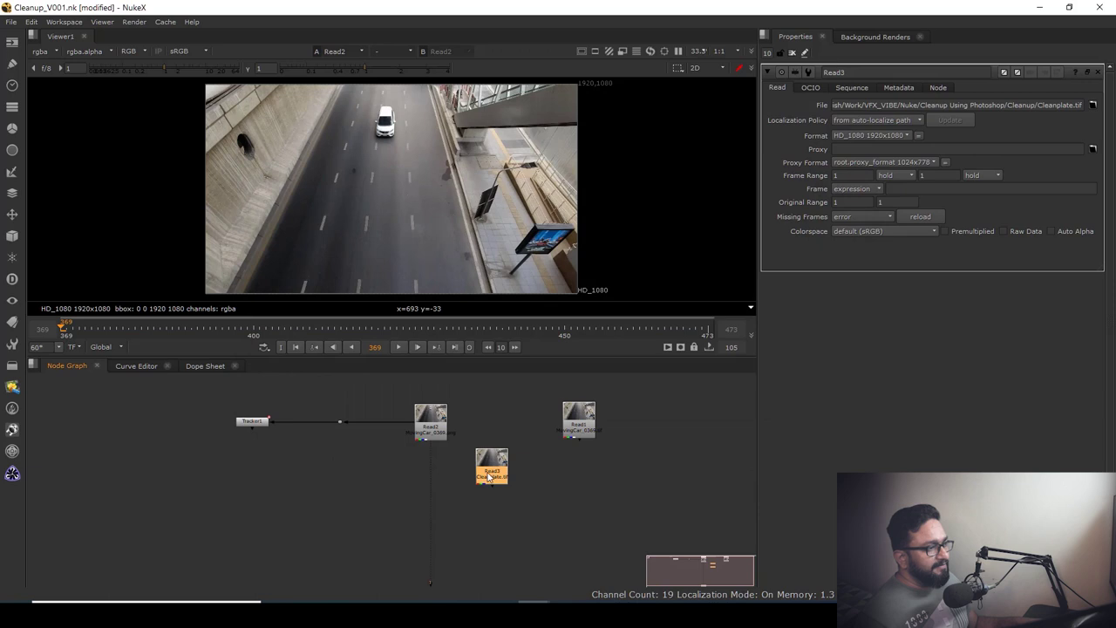
pyautogui.moveTo(488, 477); pyautogui.dragTo(497, 432)
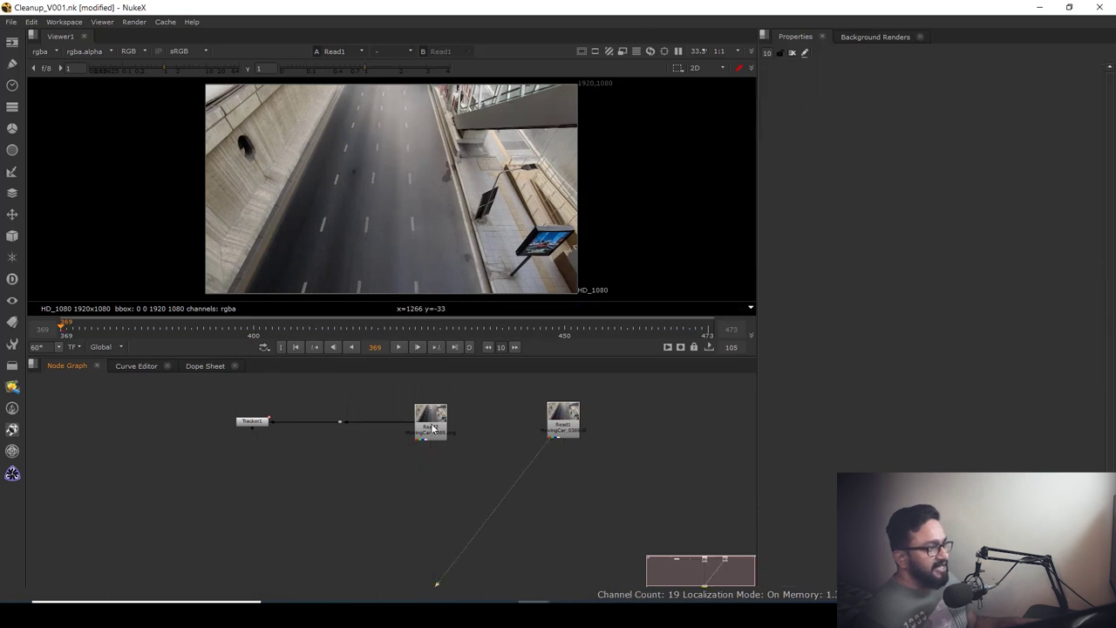
# Step: Connect the viewer to both the MovingCar sequence and the clean plate still, show the clean plate, and go to frame 403
pyautogui.click(432, 427)
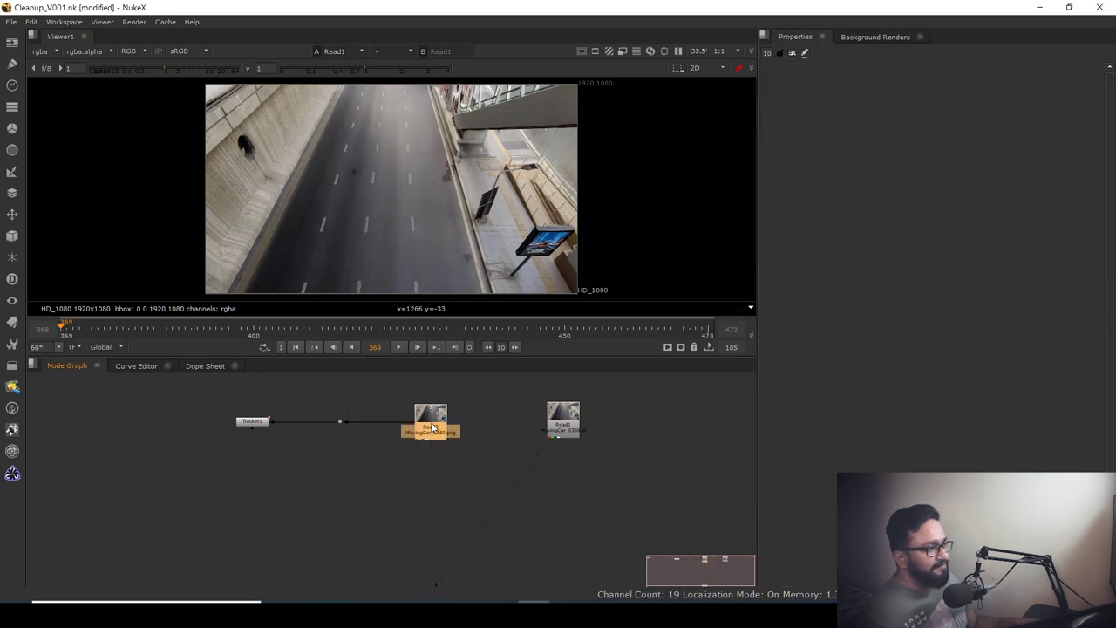
pyautogui.press('2')
pyautogui.click(519, 423)
pyautogui.press('1')
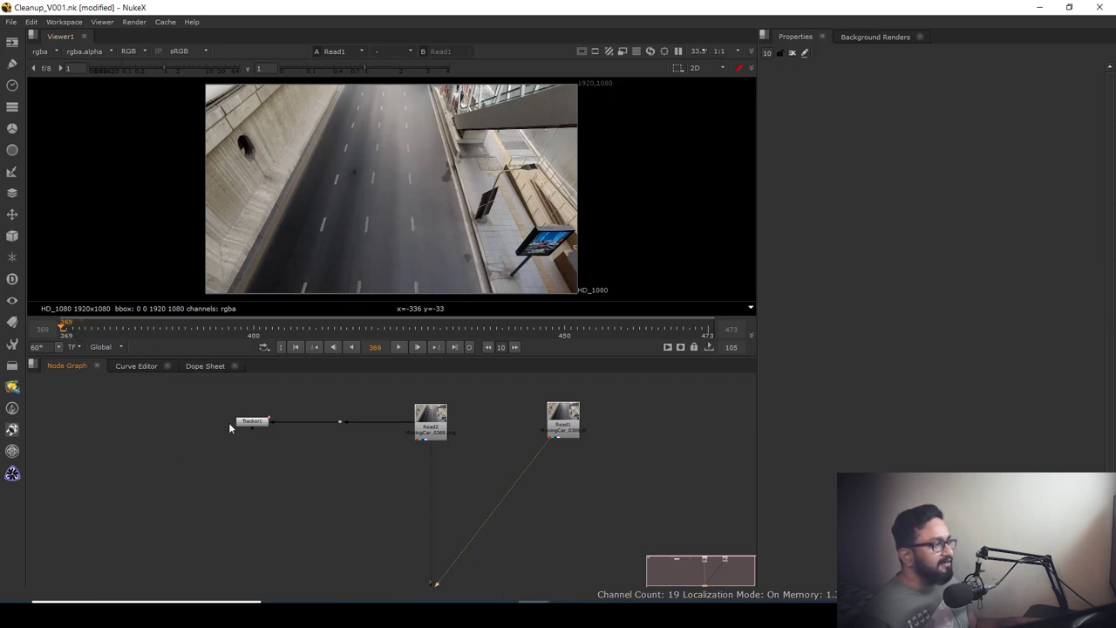
pyautogui.click(273, 330)
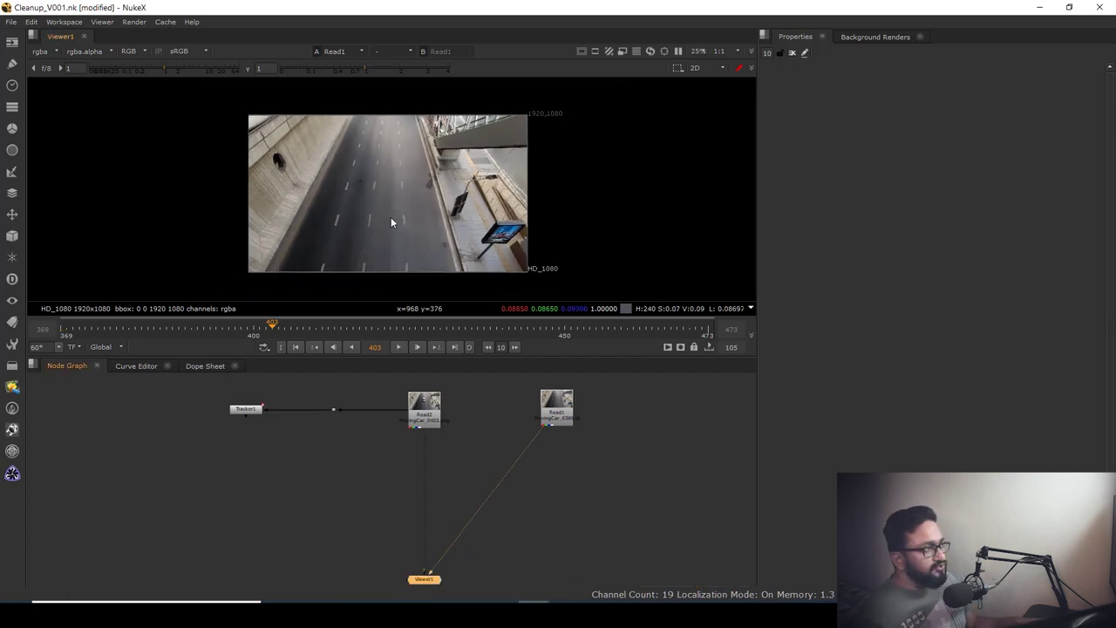
pyautogui.moveTo(391, 217); pyautogui.dragTo(412, 222)
pyautogui.scroll(1, 417, 223)
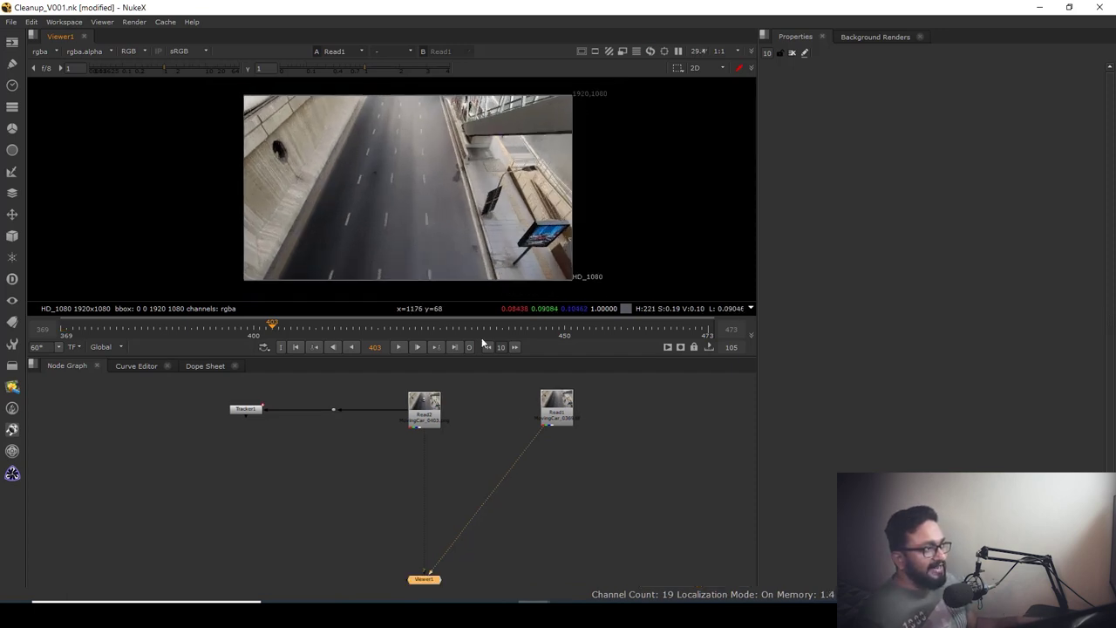
# Step: Add an unconnected Roto node beside the clean plate's Read node
pyautogui.click(571, 460)
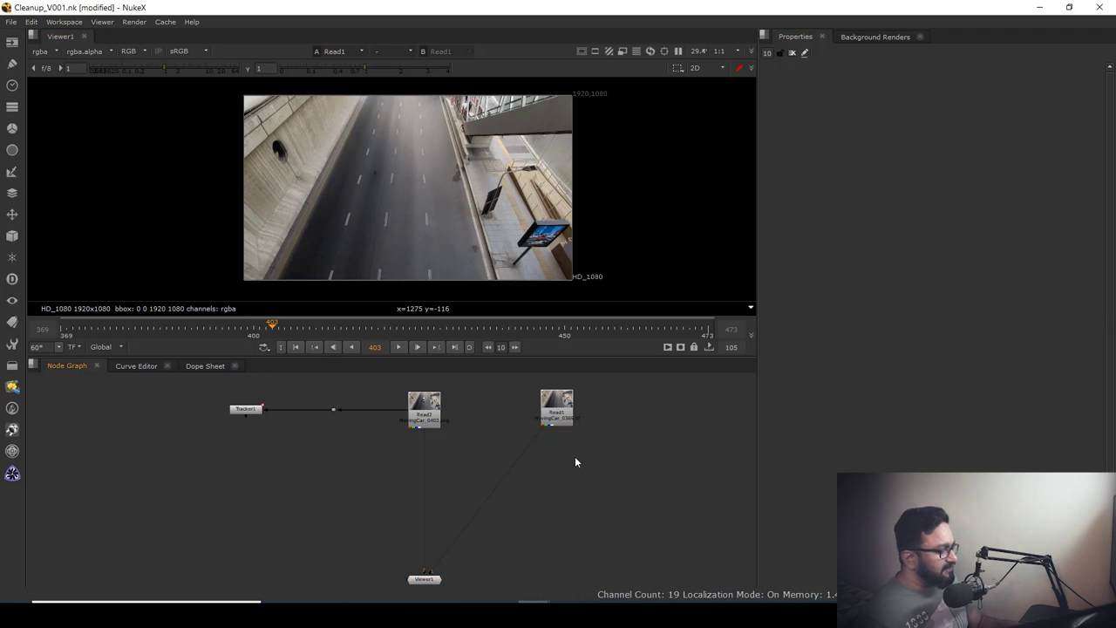
pyautogui.press('o')
pyautogui.moveTo(574, 459); pyautogui.dragTo(590, 462)
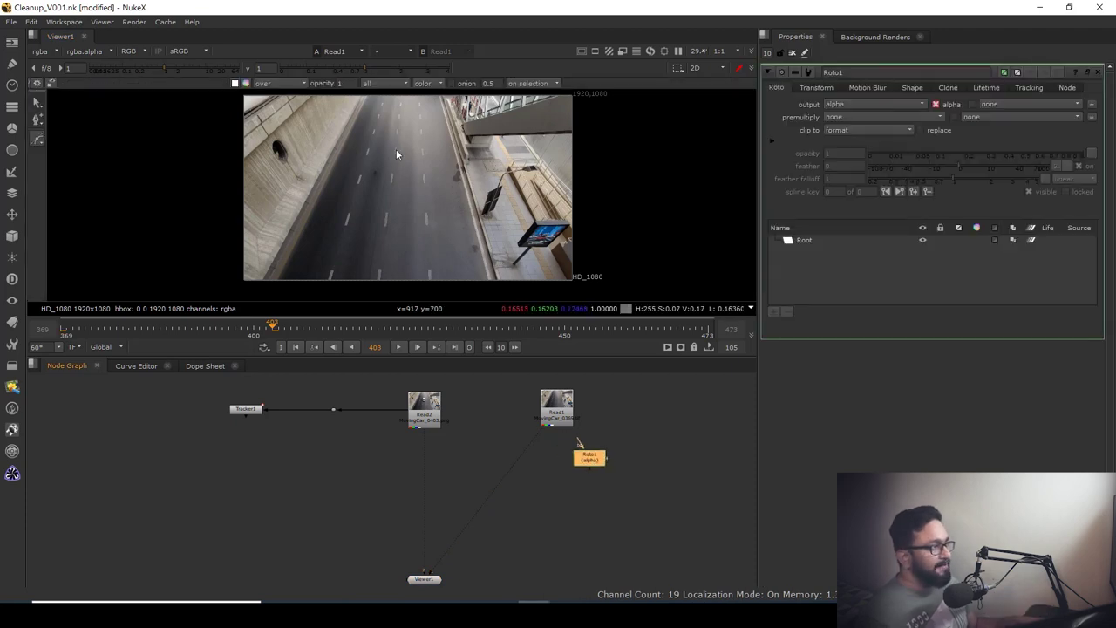
# Step: Draw a closed four-point roto shape over the two middle lanes, extending past the upper and lower frame edges, and adjust its upper corners
pyautogui.press('space')
pyautogui.moveTo(416, 264); pyautogui.dragTo(525, 172)
pyautogui.scroll(3, 525, 172)
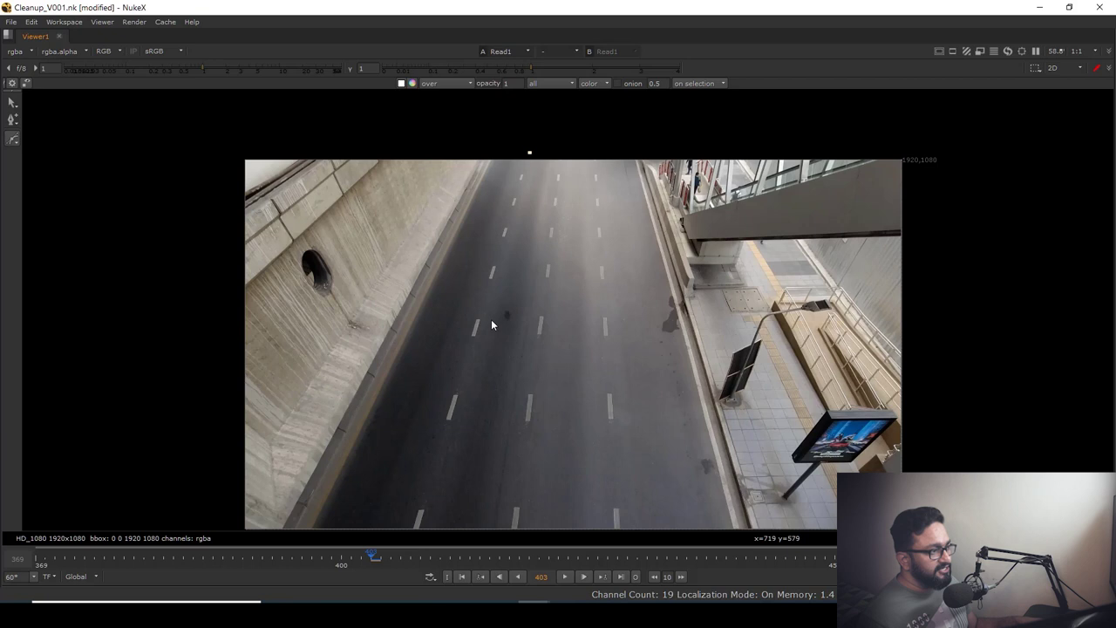
pyautogui.moveTo(491, 319); pyautogui.dragTo(505, 215)
pyautogui.click(431, 436)
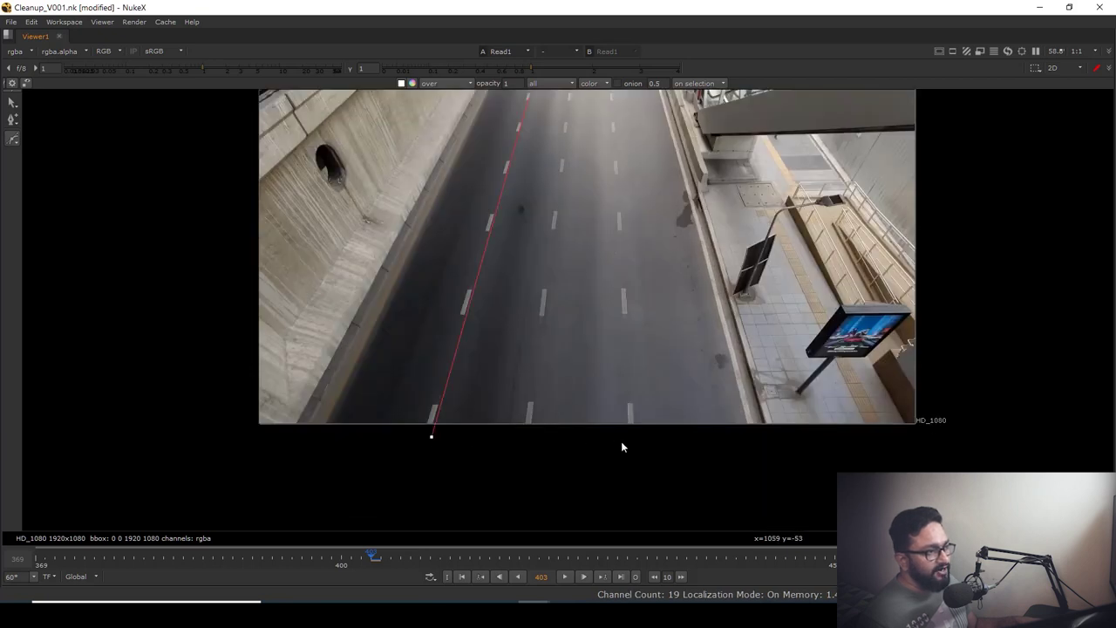
pyautogui.click(622, 447)
pyautogui.moveTo(620, 261); pyautogui.dragTo(621, 421)
pyautogui.click(606, 197)
pyautogui.click(544, 206)
pyautogui.moveTo(545, 207); pyautogui.dragTo(547, 198)
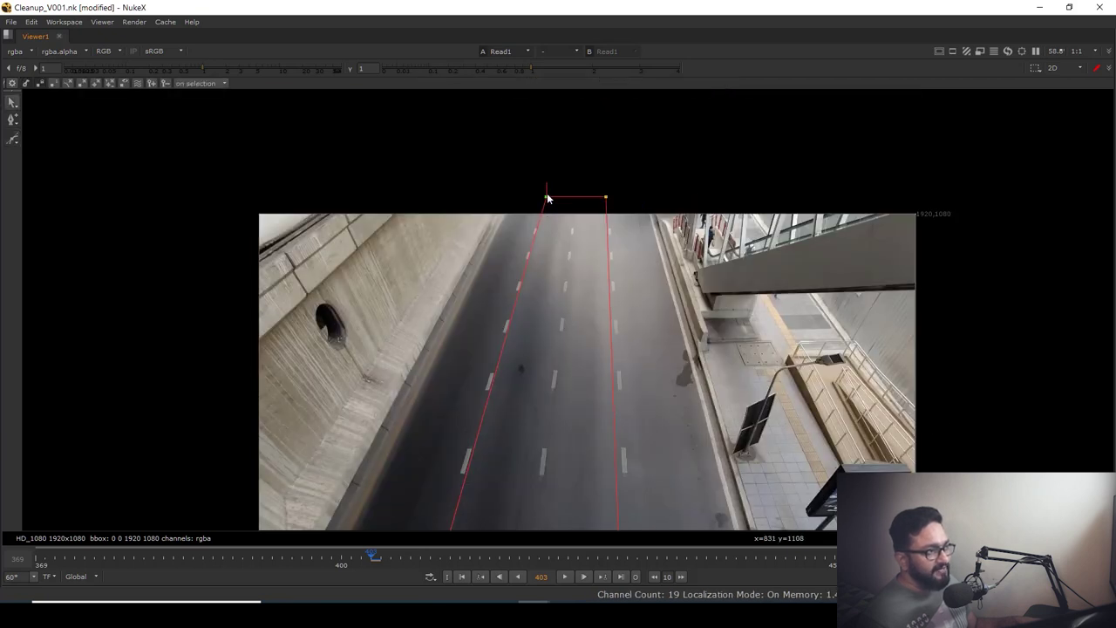
pyautogui.click(605, 198)
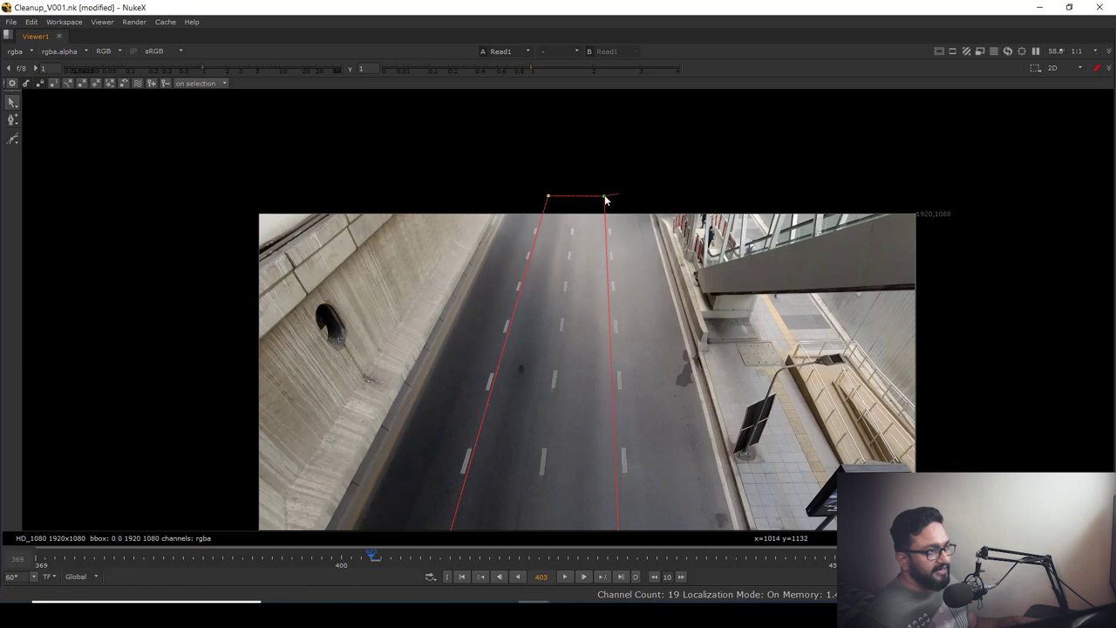
pyautogui.press('space')
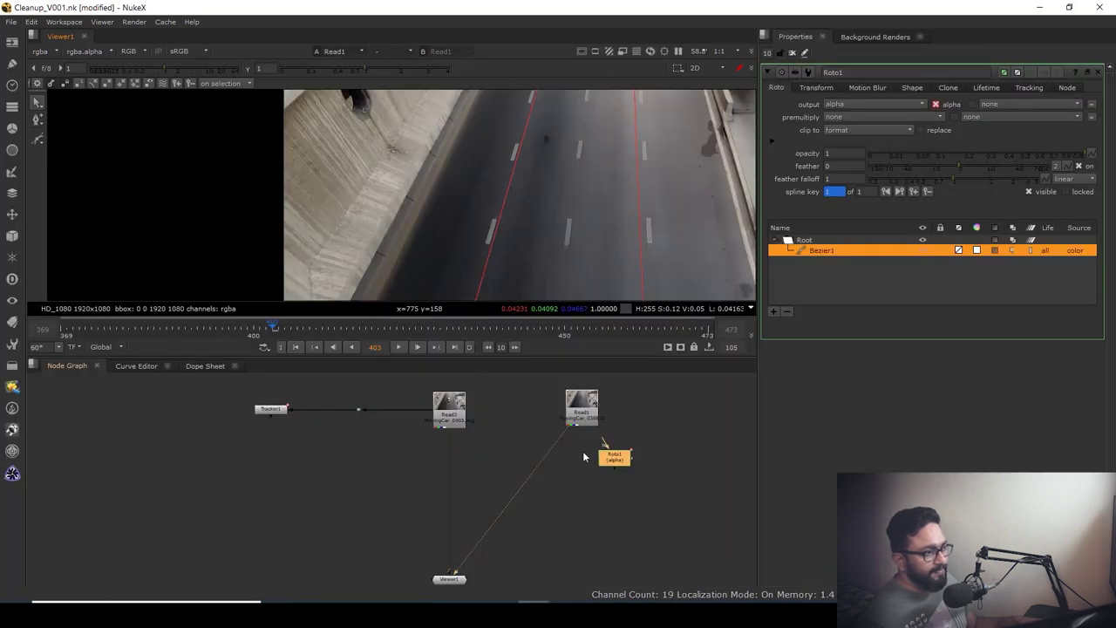
# Step: Add a Merge node with B connected to the clean plate and A to the Roto node, routing the roto connection through a dot
pyautogui.moveTo(615, 455); pyautogui.dragTo(663, 430)
pyautogui.click(594, 481)
pyautogui.press('m')
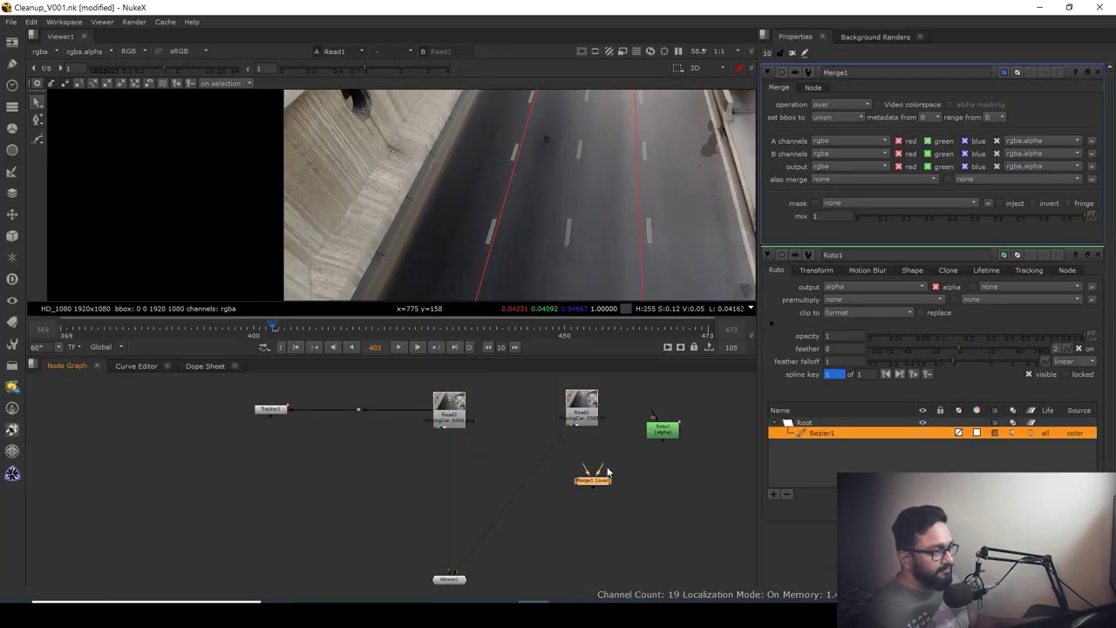
pyautogui.moveTo(582, 416); pyautogui.dragTo(582, 416)
pyautogui.moveTo(597, 481); pyautogui.dragTo(663, 431)
pyautogui.click(626, 445)
pyautogui.moveTo(663, 431); pyautogui.dragTo(665, 406)
pyautogui.keyDown('ctrl'); pyautogui.moveTo(623, 449); pyautogui.dragTo(667, 479); pyautogui.keyUp('ctrl')
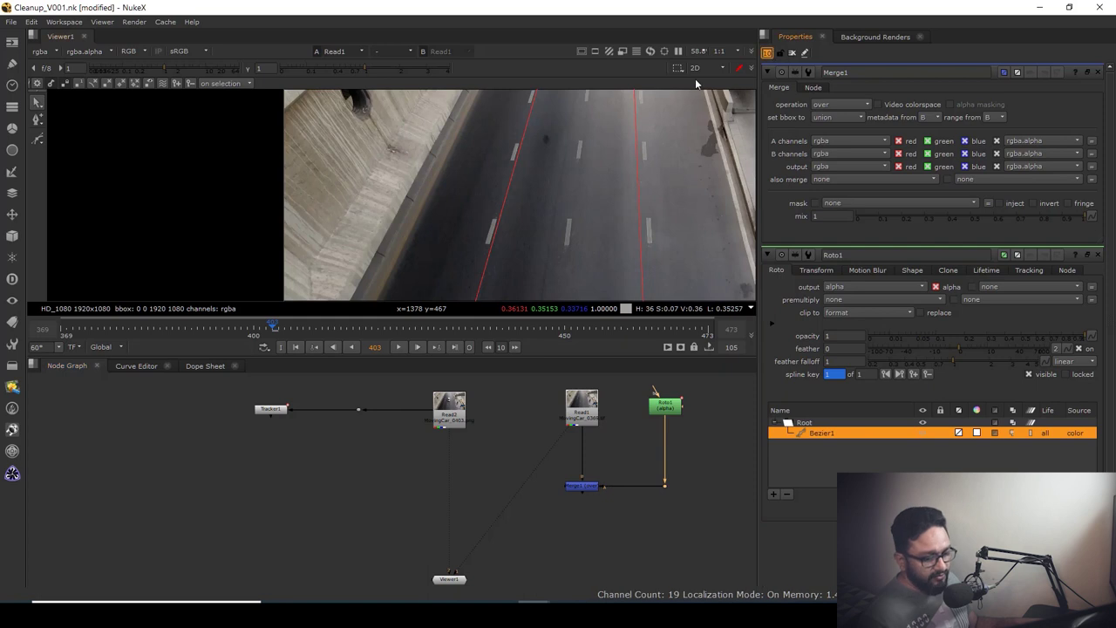
# Step: View the clean plate's Merge node and set its operation to mask
pyautogui.click(582, 488)
pyautogui.press('1')
pyautogui.click(835, 105)
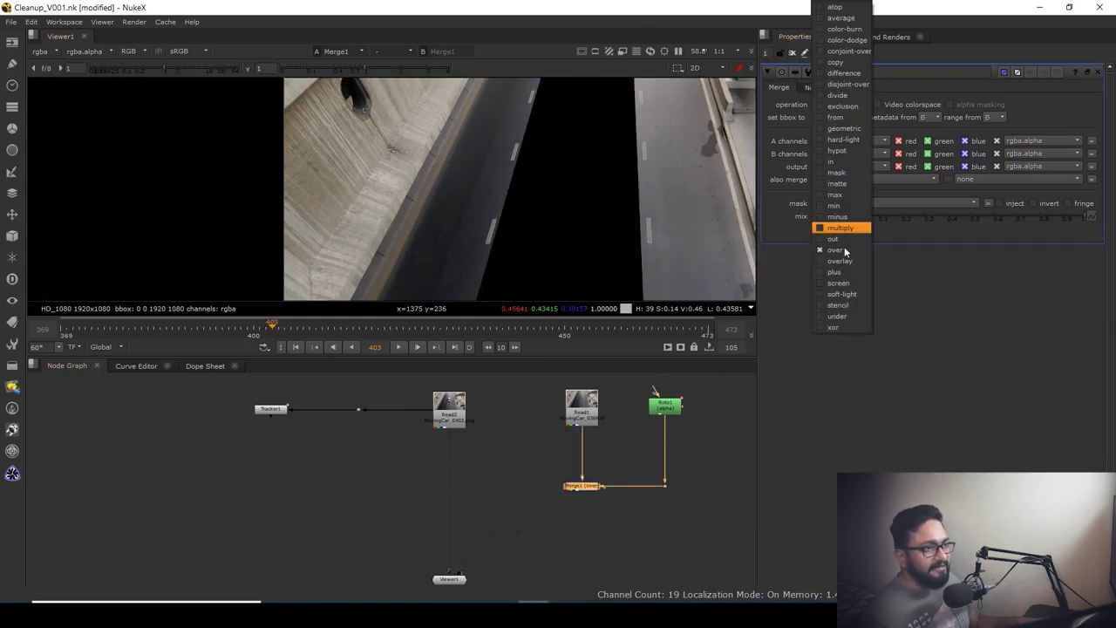
pyautogui.click(837, 173)
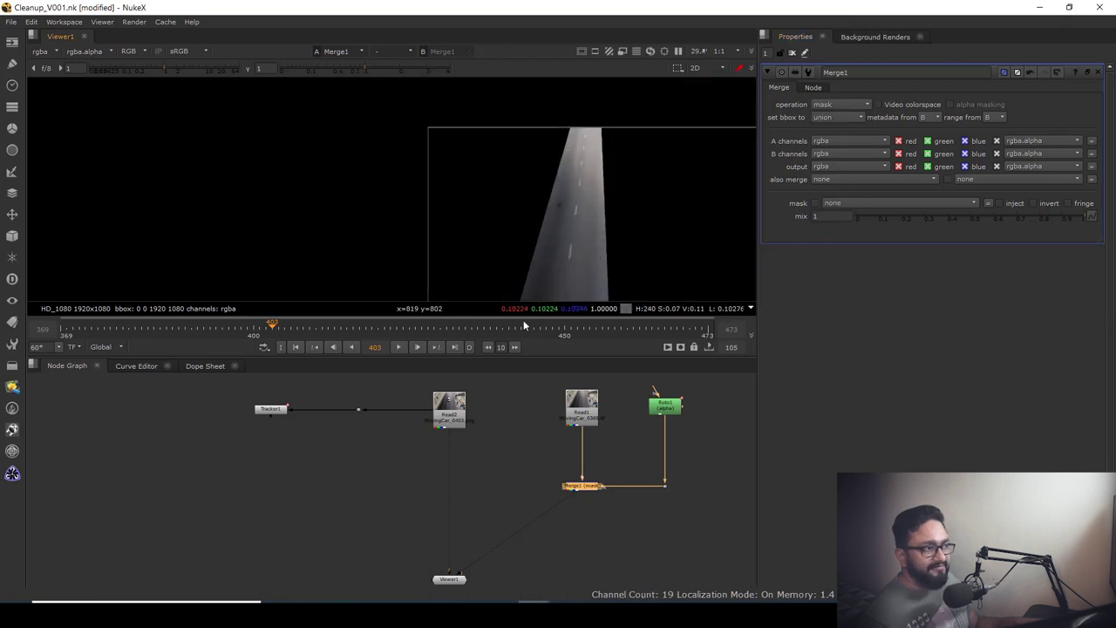
# Step: Add a second Merge node set to over, with B on the MovingCar sequence and A on the masked clean plate, aligned between them
pyautogui.moveTo(577, 492); pyautogui.dragTo(611, 465)
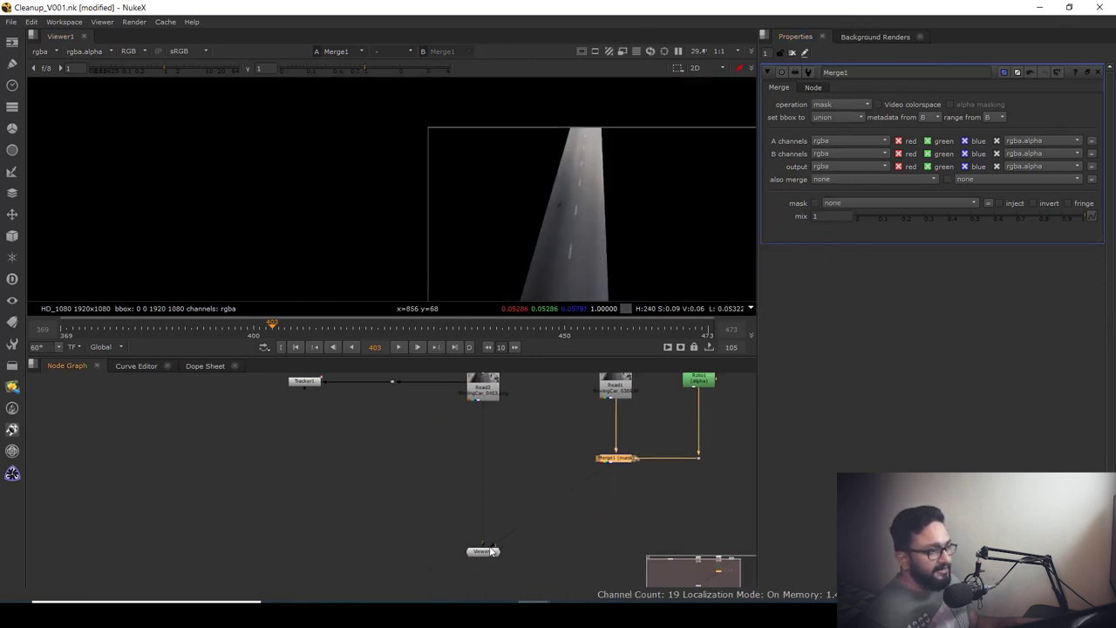
pyautogui.moveTo(491, 552); pyautogui.dragTo(491, 559)
pyautogui.press('m')
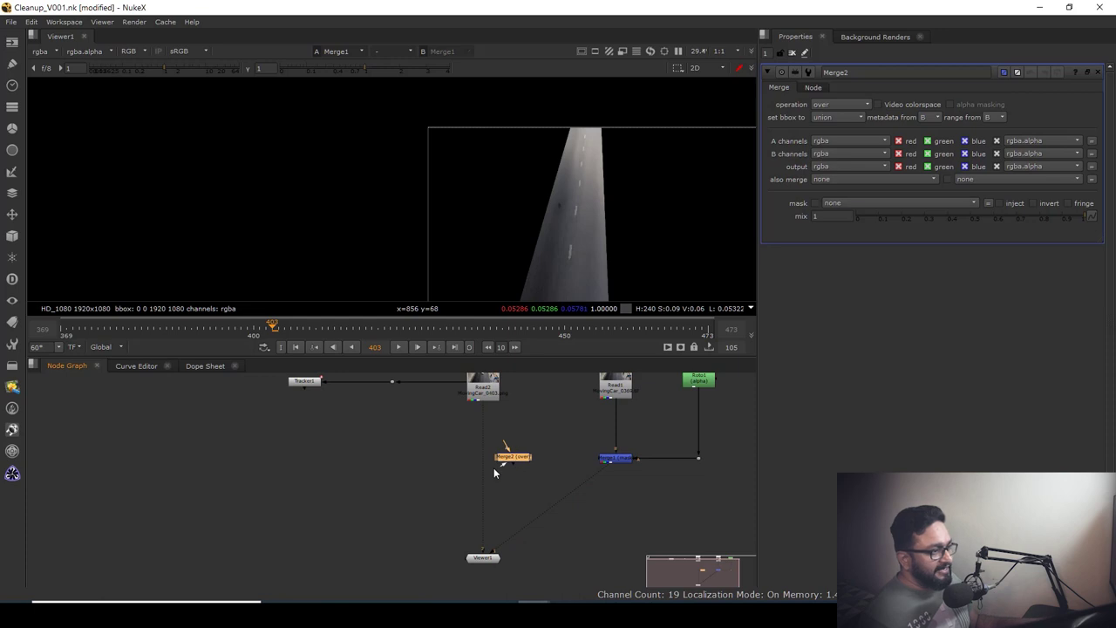
pyautogui.moveTo(516, 458); pyautogui.dragTo(611, 460)
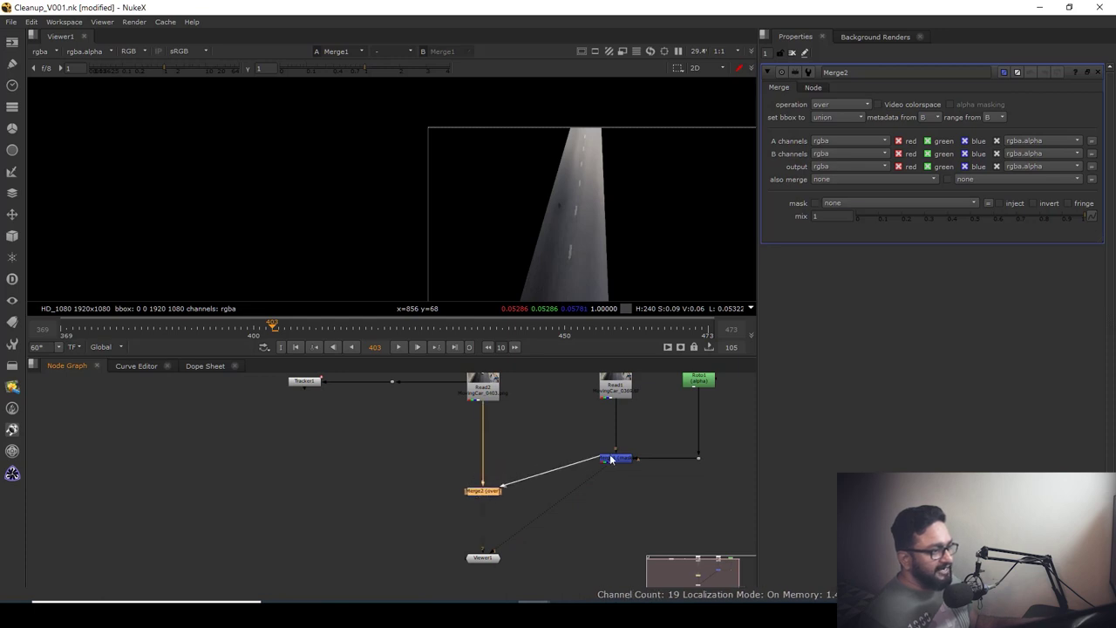
pyautogui.moveTo(484, 491); pyautogui.dragTo(485, 464)
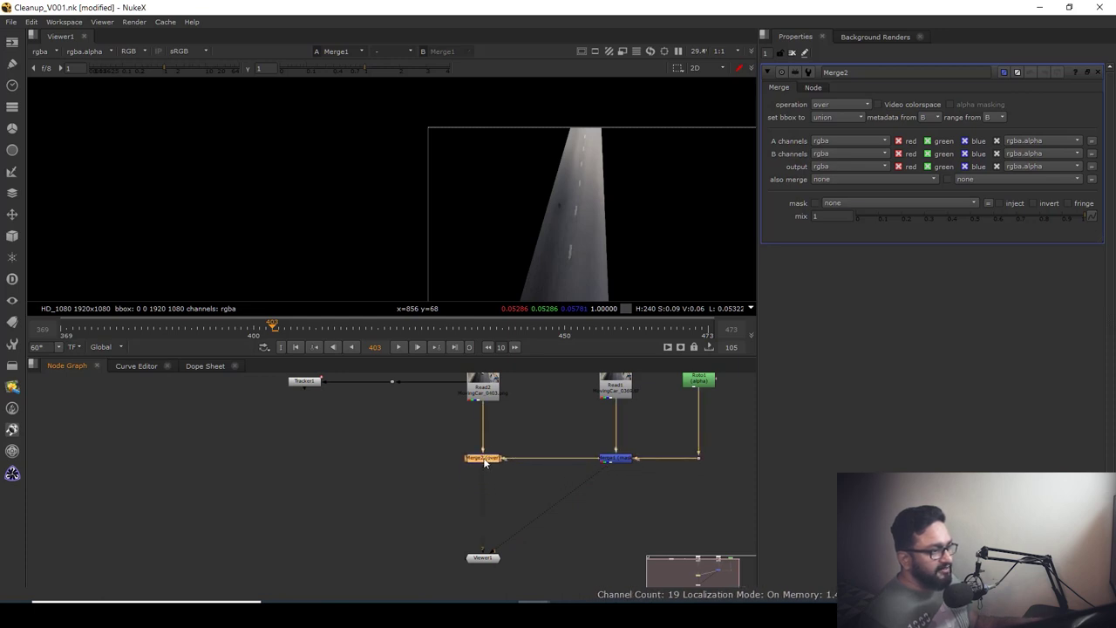
# Step: View the over Merge's result and play and scrub through the sequence to check the clean plate against the footage
pyautogui.click(486, 386)
pyautogui.press('1')
pyautogui.moveTo(533, 425); pyautogui.dragTo(415, 486)
pyautogui.press('1')
pyautogui.press('space')
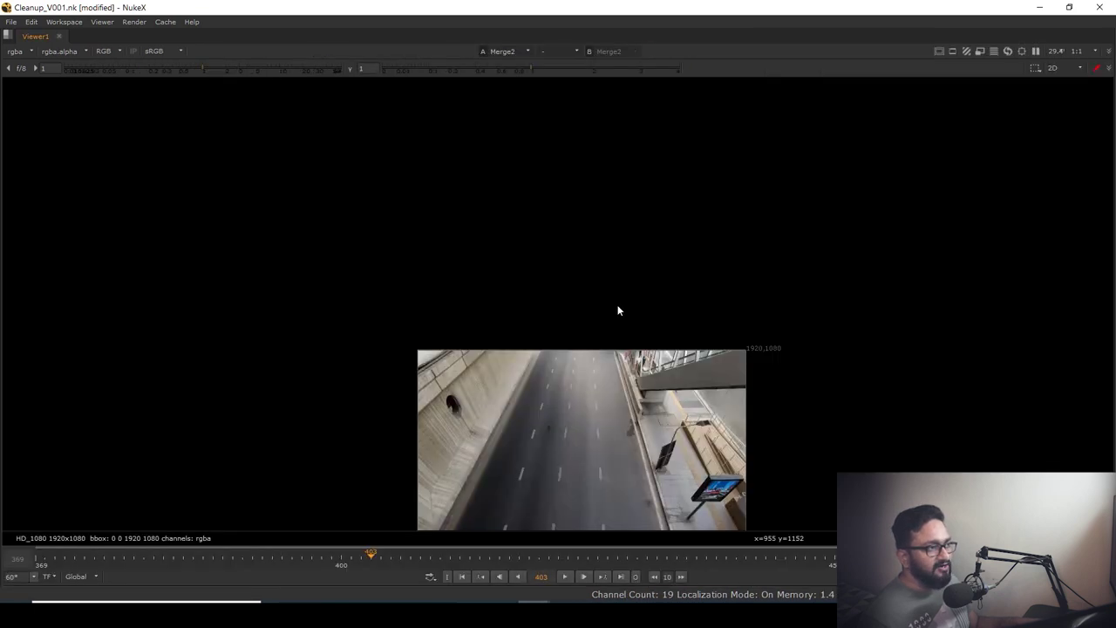
pyautogui.scroll(5, 650, 371)
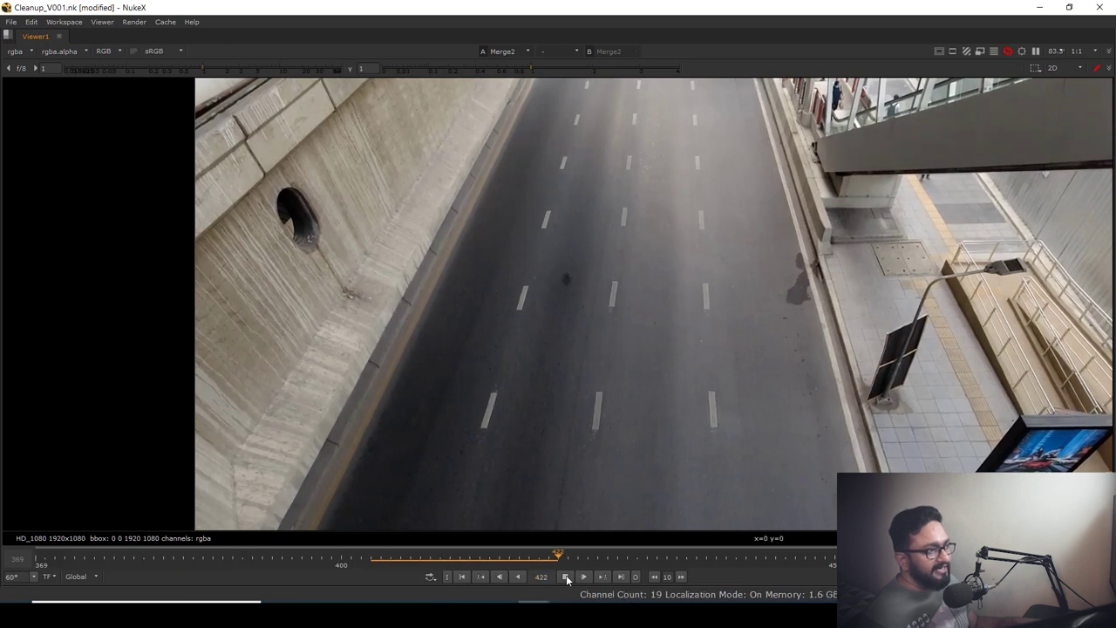
pyautogui.click(565, 577)
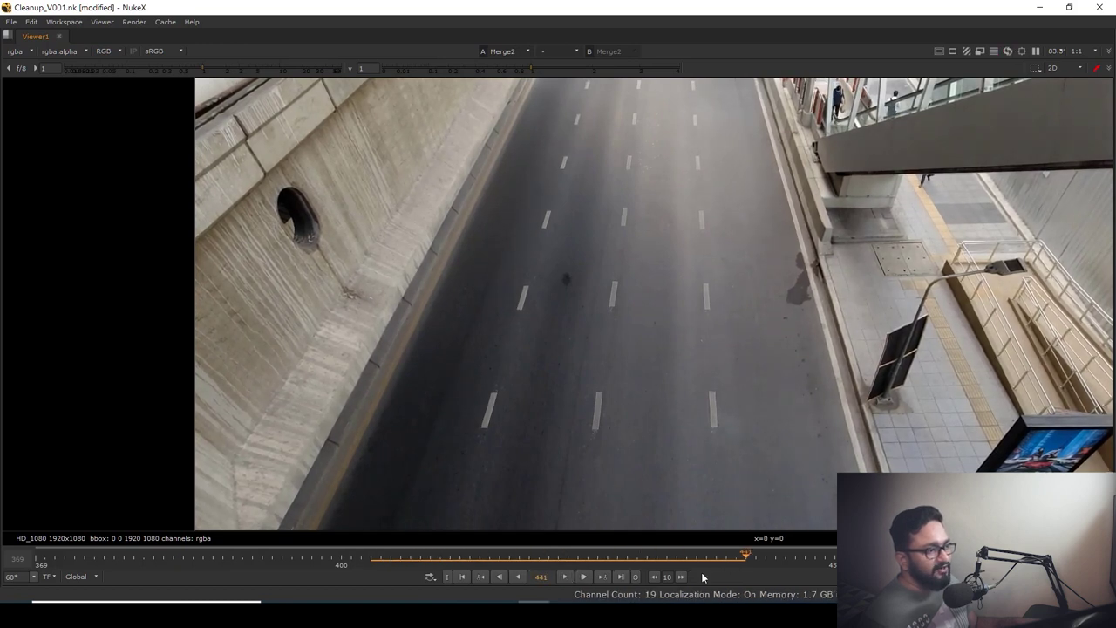
pyautogui.moveTo(746, 556); pyautogui.dragTo(253, 565)
pyautogui.moveTo(950, 558); pyautogui.dragTo(617, 567)
pyautogui.press('f')
pyautogui.press('space')
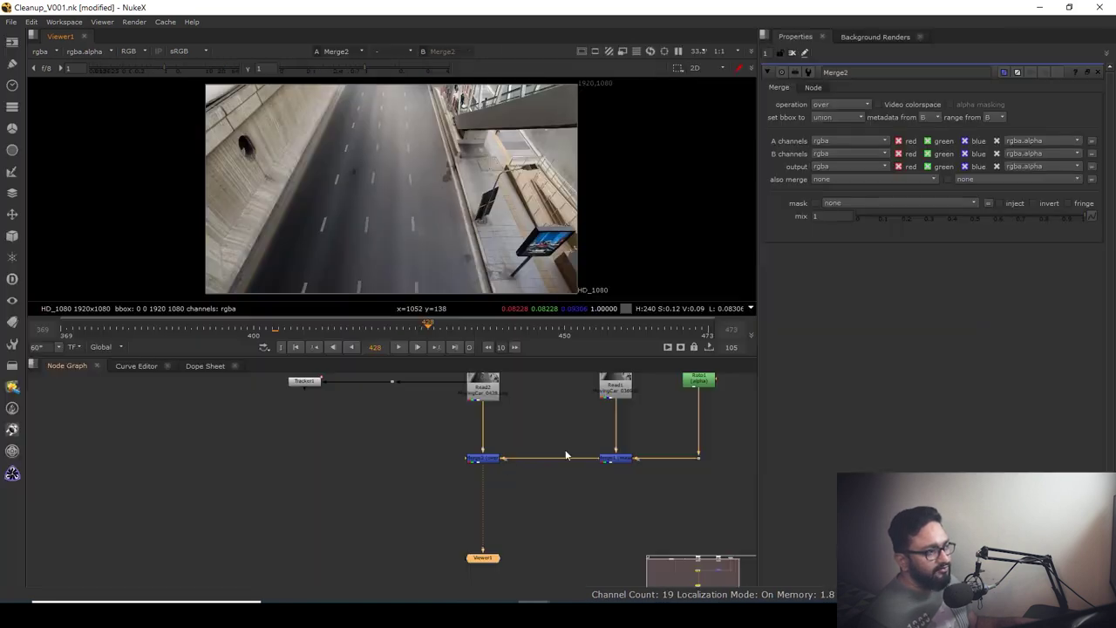
# Step: Open the Tracker node and examine its four tracks over the road footage
pyautogui.keyDown('alt'); pyautogui.moveTo(444, 498); pyautogui.dragTo(530, 576); pyautogui.keyUp('alt')
pyautogui.scroll(-2, 480, 510)
pyautogui.scroll(2, 401, 510)
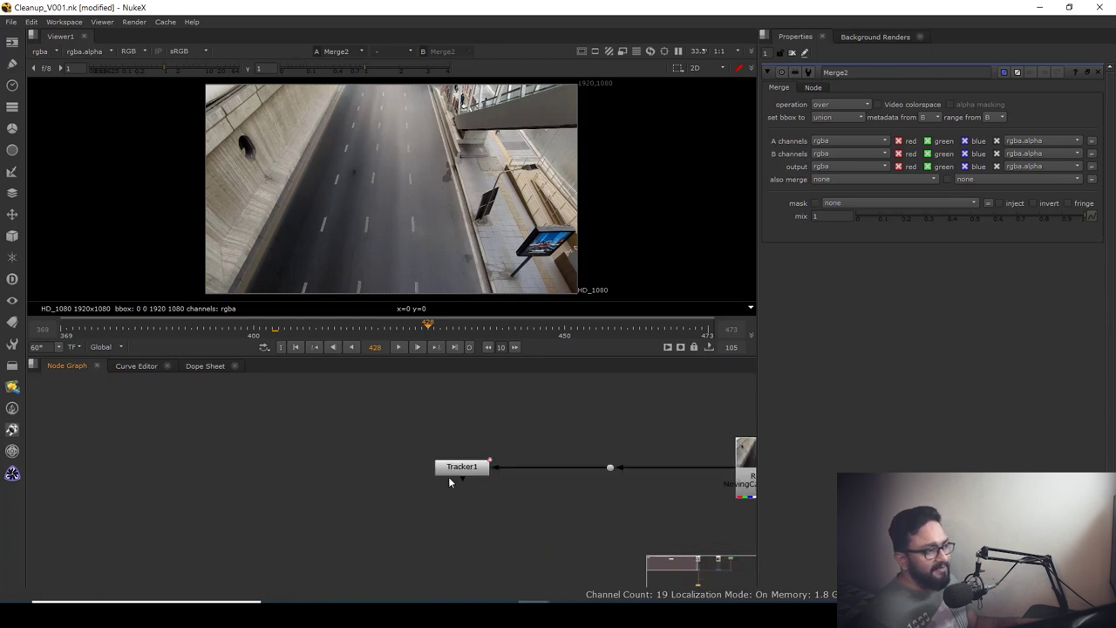
pyautogui.doubleClick(462, 463)
pyautogui.keyDown('alt'); pyautogui.moveTo(474, 231); pyautogui.dragTo(554, 262); pyautogui.keyUp('alt')
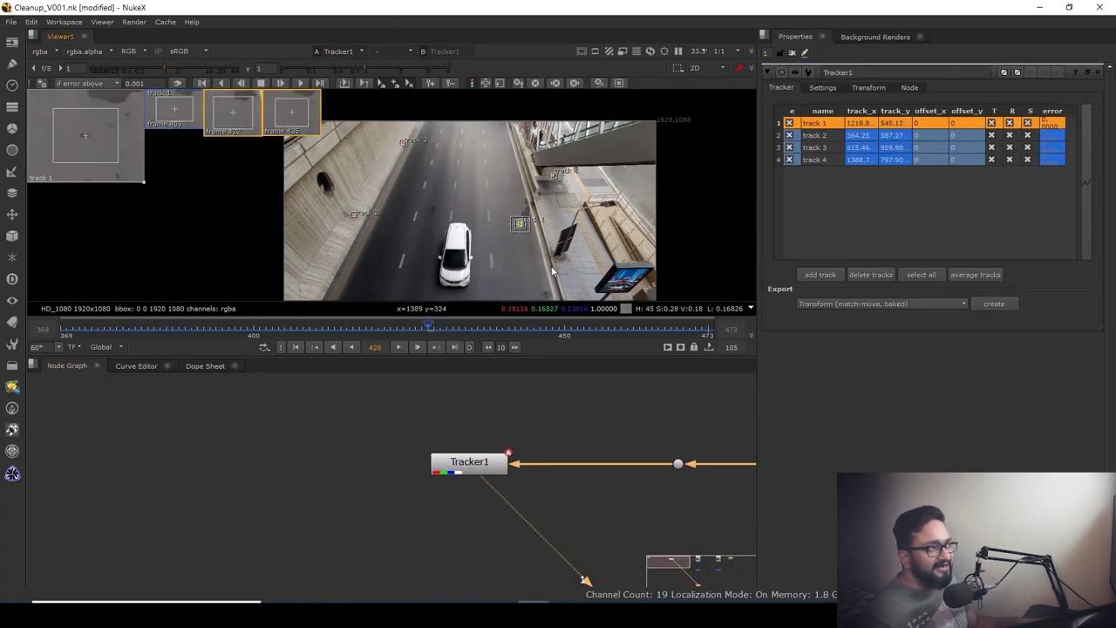
pyautogui.press('space')
pyautogui.press('f')
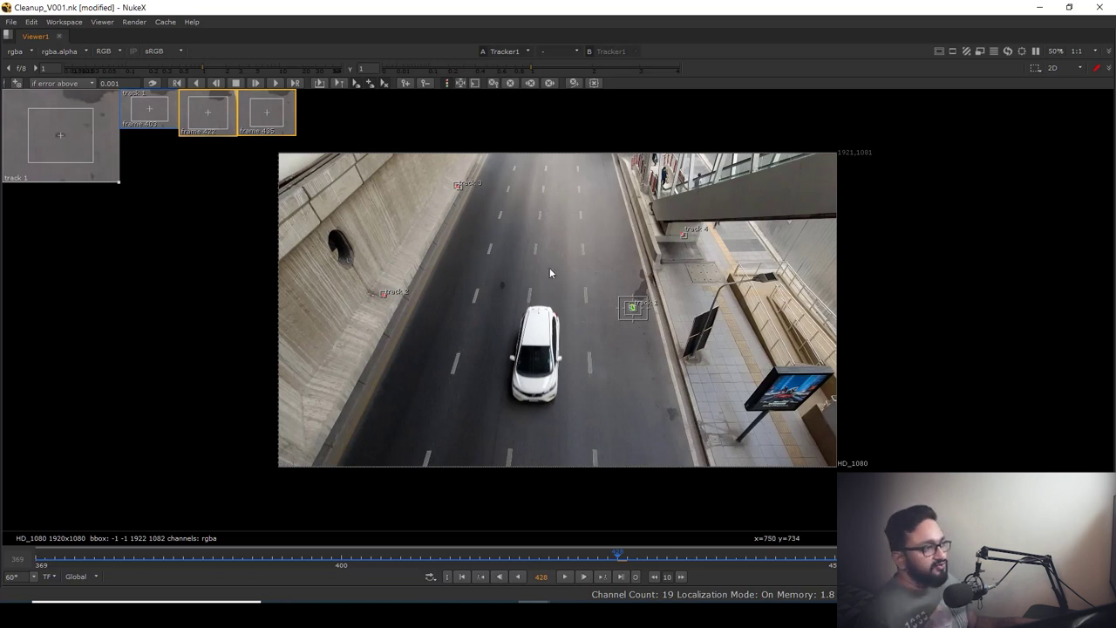
pyautogui.moveTo(565, 249); pyautogui.dragTo(582, 295)
pyautogui.press('space')
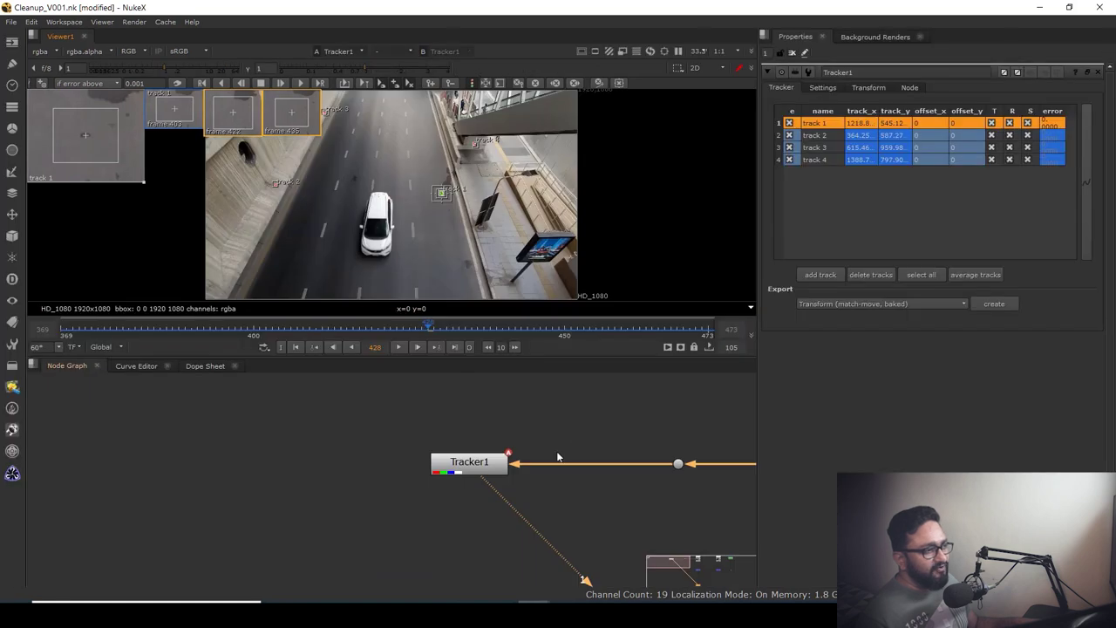
# Step: Select all four tracks in the Tracker and try exporting them as a Transform (match-move, baked)
pyautogui.click(477, 467)
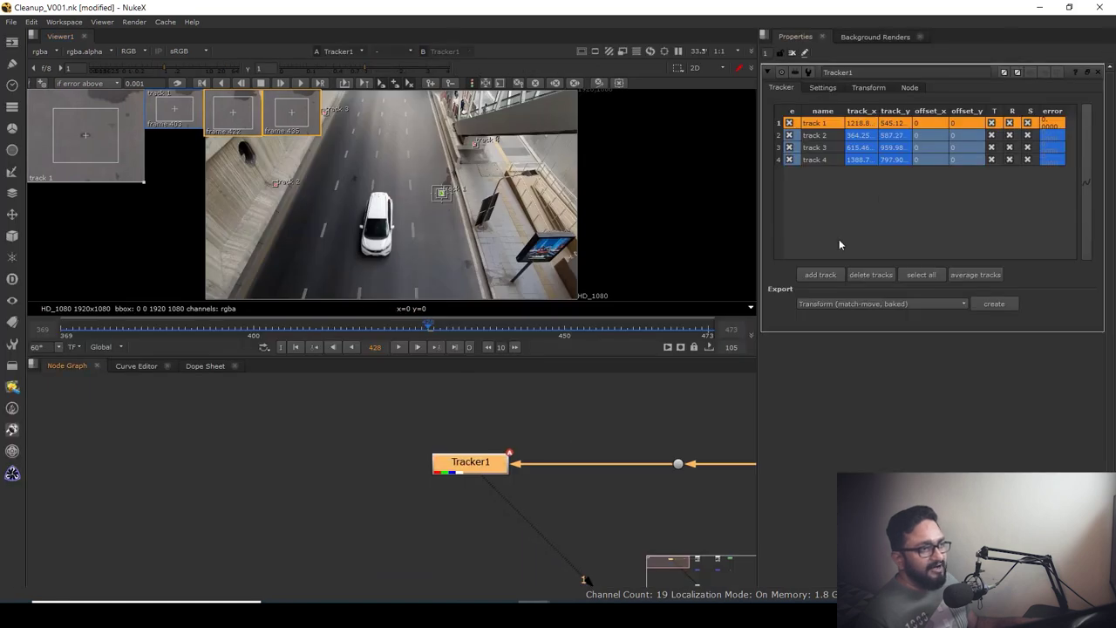
pyautogui.keyDown('shift'); pyautogui.click(820, 160); pyautogui.keyUp('shift')
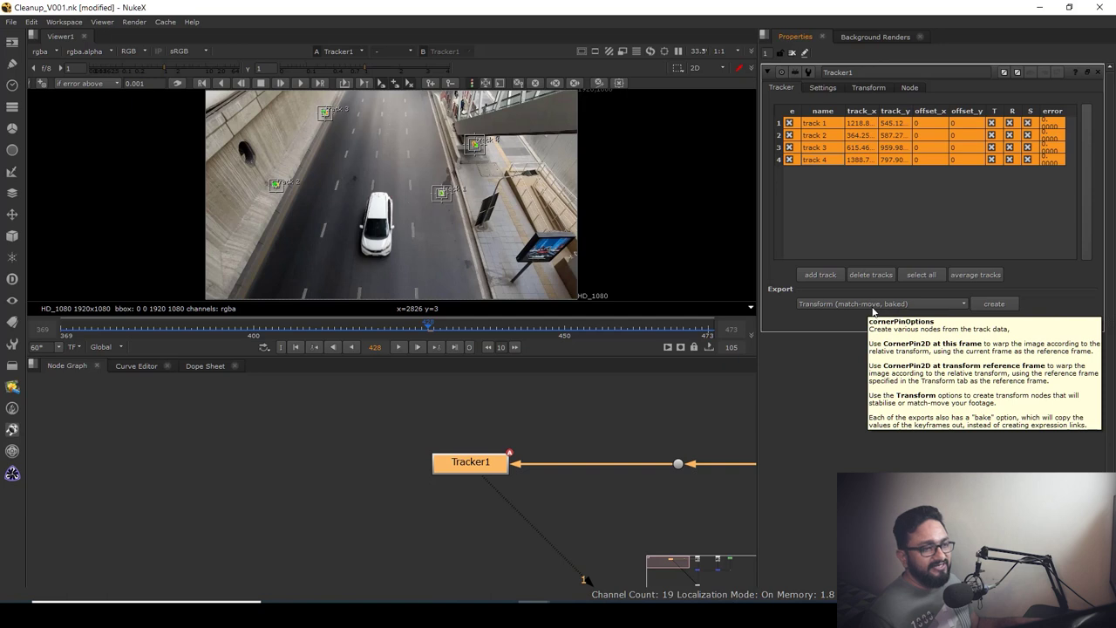
pyautogui.click(994, 304)
pyautogui.scroll(-5, 431, 421)
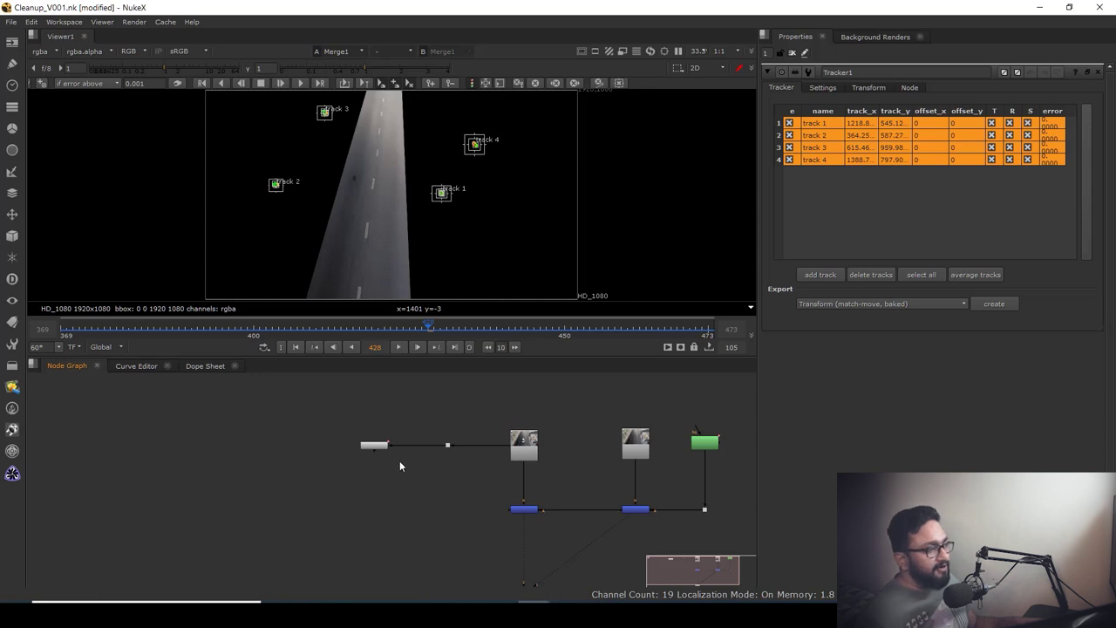
pyautogui.scroll(3, 398, 462)
# Step: Go to frame 403 and set it as the reference frame in the Tracker's transform settings
pyautogui.click(367, 438)
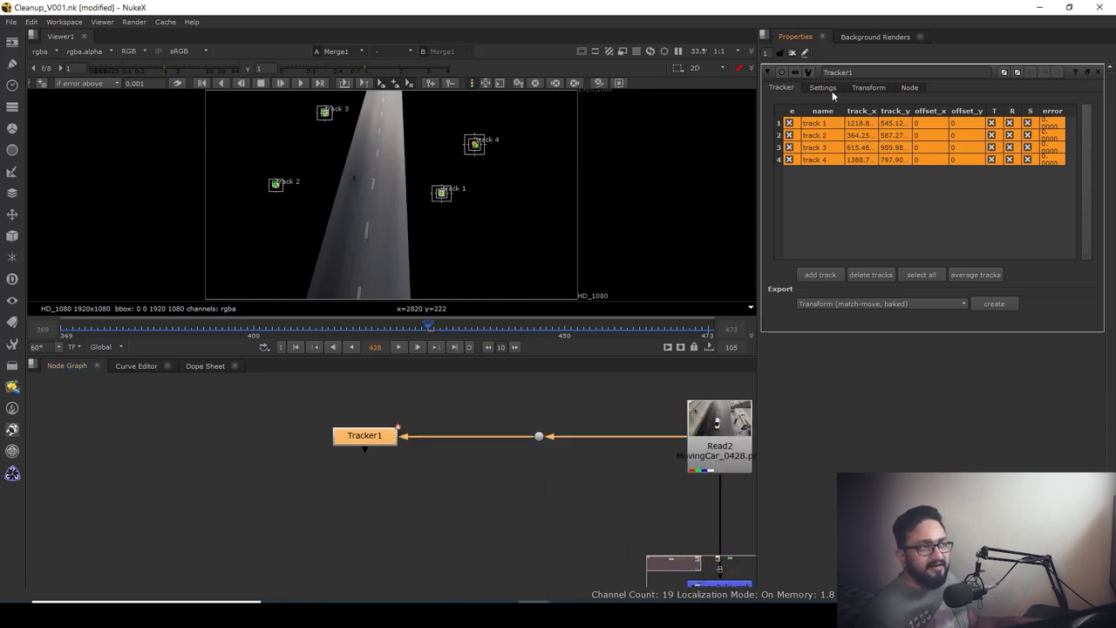
pyautogui.click(868, 87)
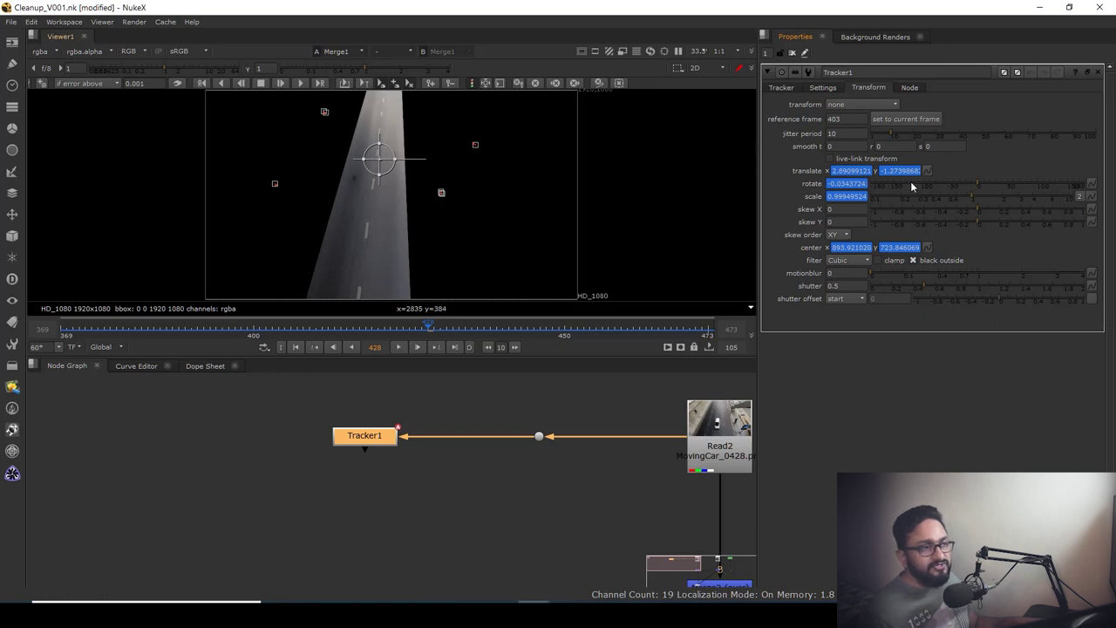
pyautogui.click(905, 120)
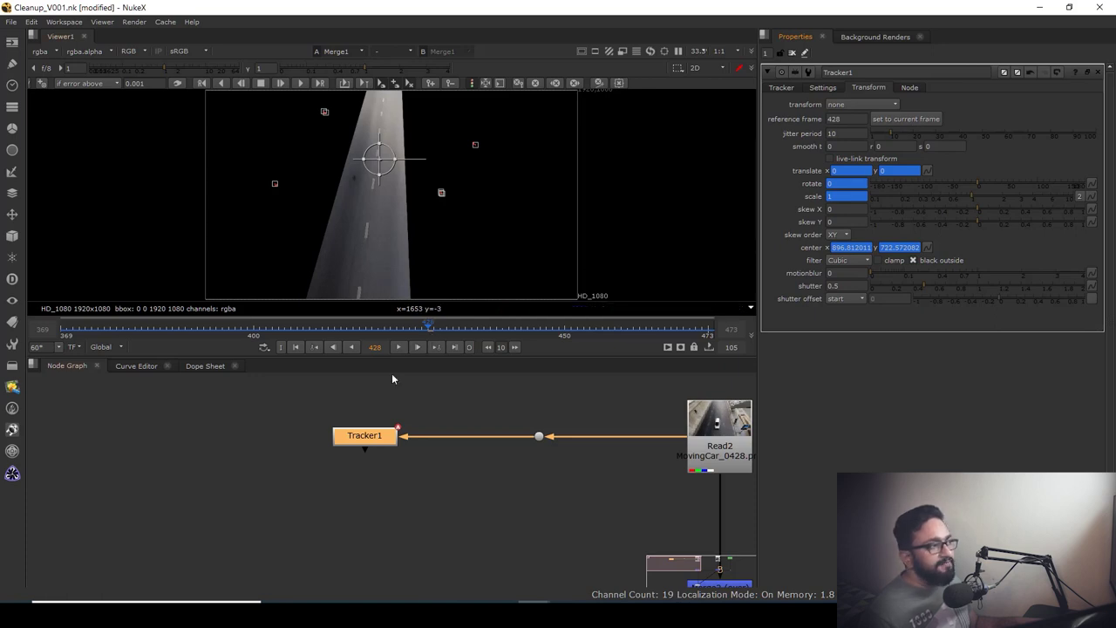
pyautogui.moveTo(306, 328); pyautogui.dragTo(272, 332)
pyautogui.click(904, 120)
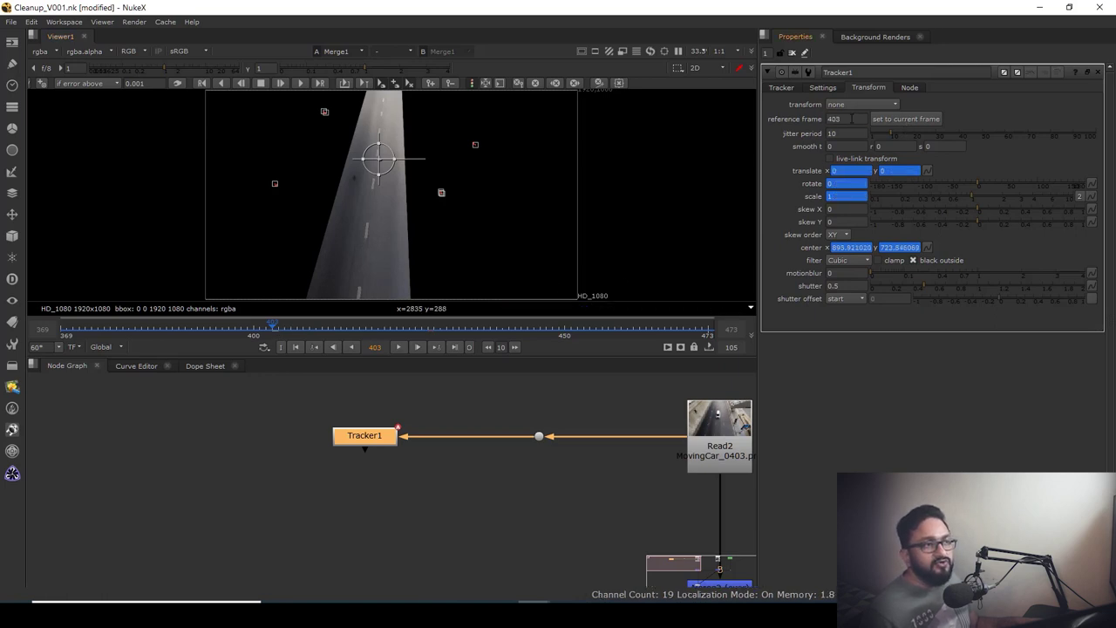
pyautogui.doubleClick(852, 119)
pyautogui.scroll(-3, 554, 438)
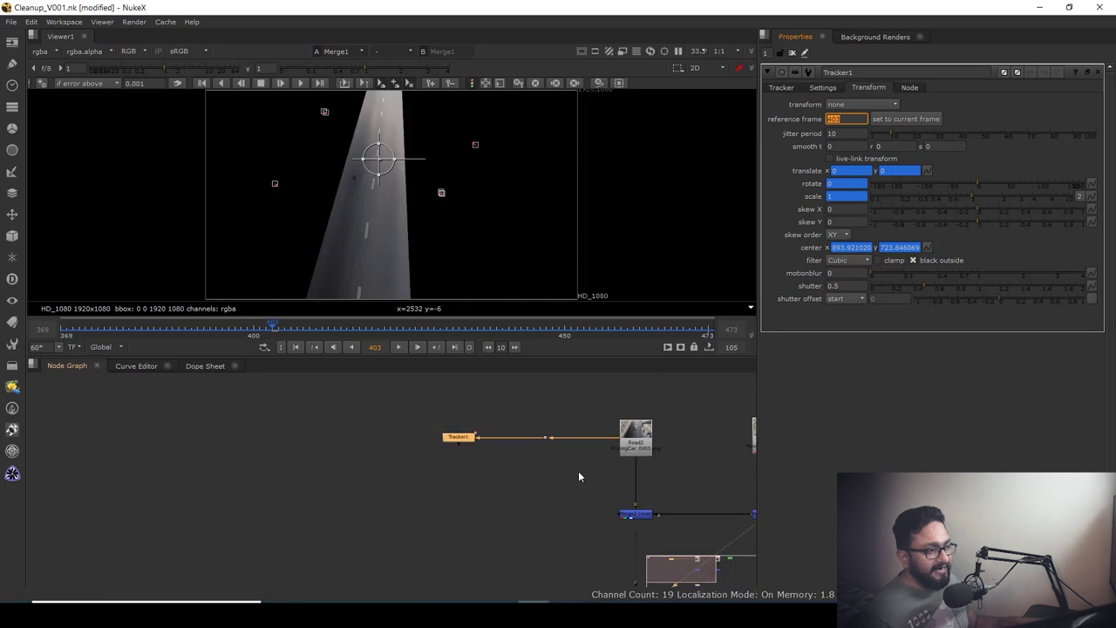
pyautogui.moveTo(578, 471); pyautogui.dragTo(489, 437)
# Step: Create a Transform (match-move, baked) from the four tracks and place it beneath the clean plate's mask Merge
pyautogui.click(780, 88)
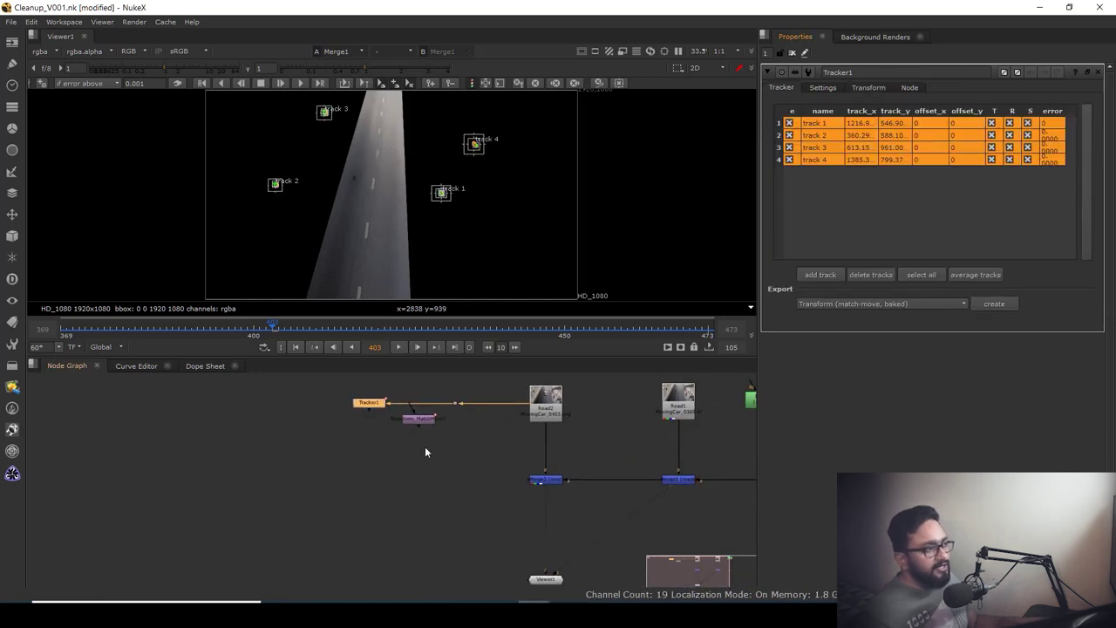
pyautogui.scroll(-2, 361, 431)
pyautogui.moveTo(362, 431); pyautogui.dragTo(534, 494)
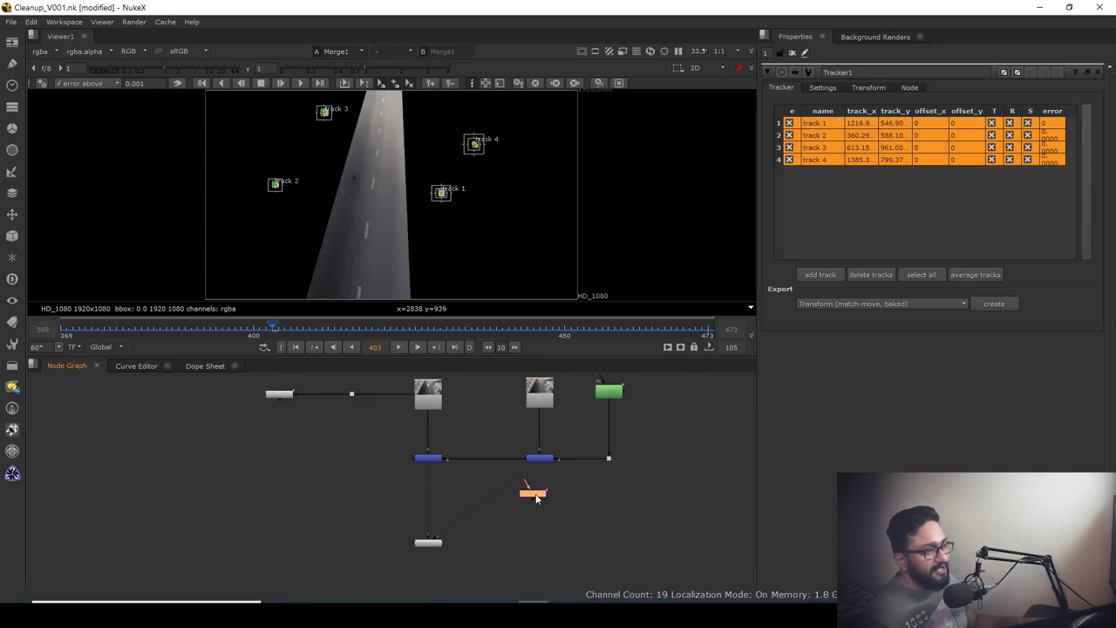
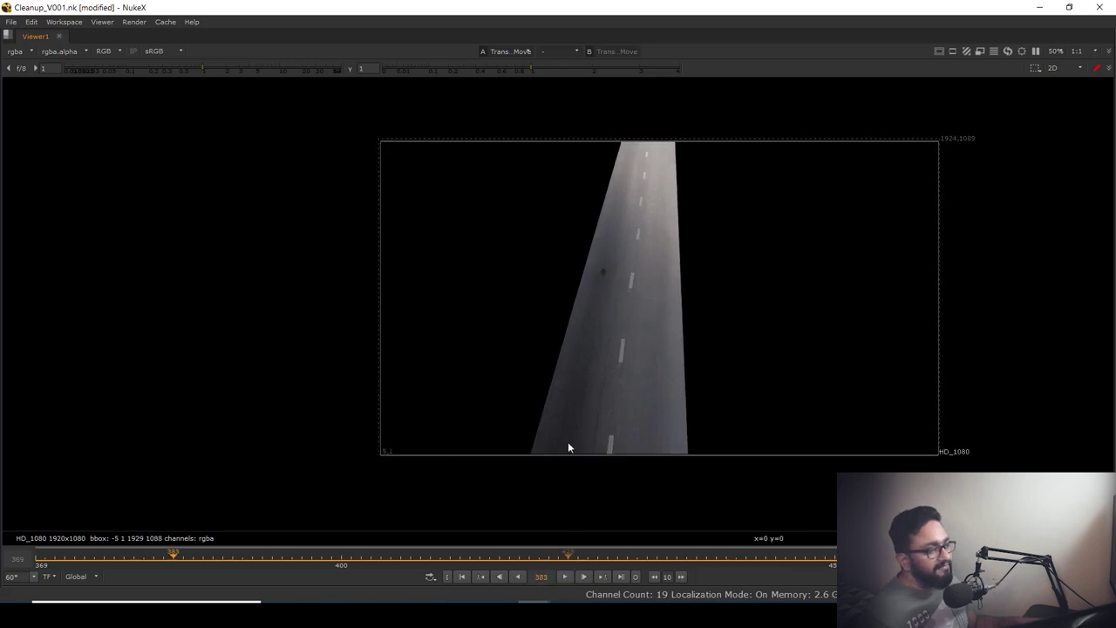
# Step: Connect the A input of the over Merge to the match-move Transform and view the Merge's result
pyautogui.press('space')
pyautogui.moveTo(500, 424); pyautogui.dragTo(539, 459)
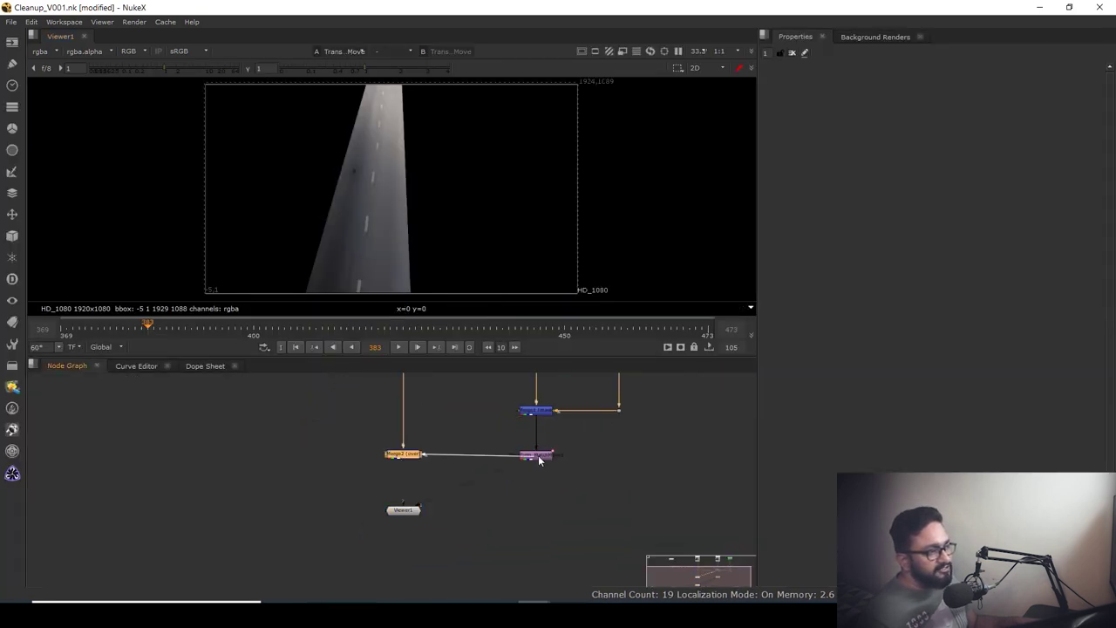
pyautogui.doubleClick(417, 469)
pyautogui.press('1')
pyautogui.press('space')
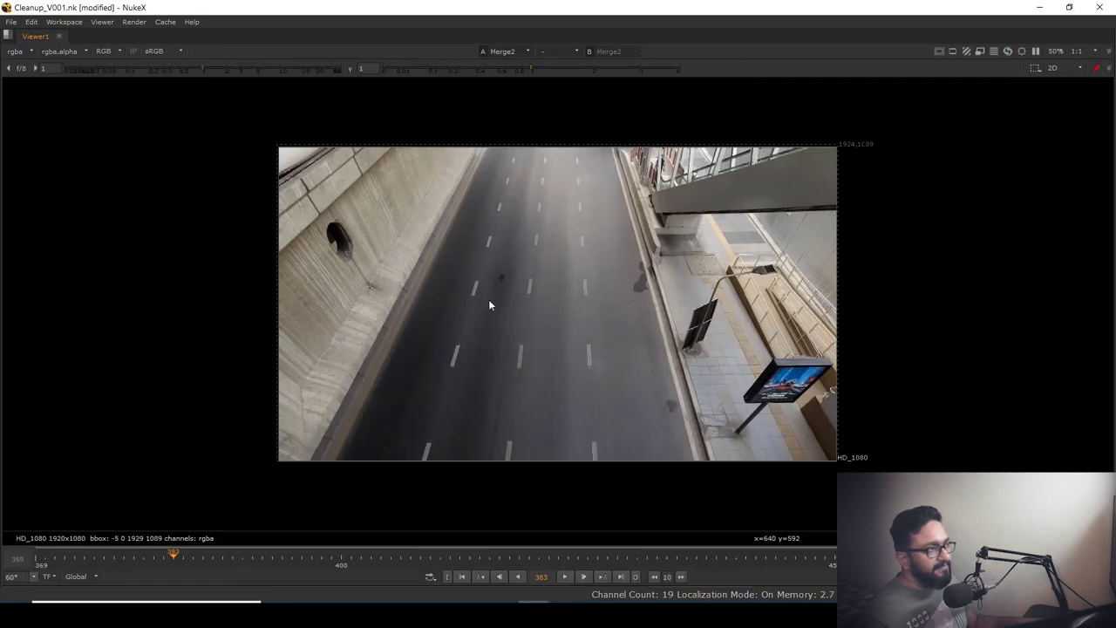
# Step: Play and scrub the match-moved composite towards its last frames, examining the upper road around the motorbike
pyautogui.scroll(1, 489, 305)
pyautogui.press('l')
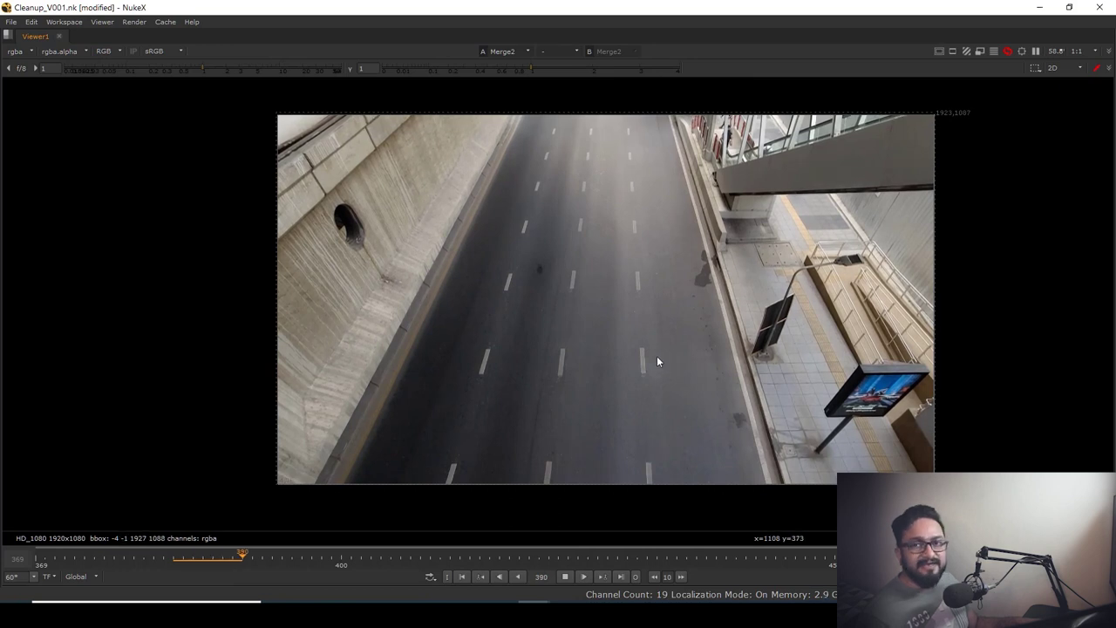
pyautogui.click(565, 576)
pyautogui.moveTo(349, 560); pyautogui.dragTo(1011, 571)
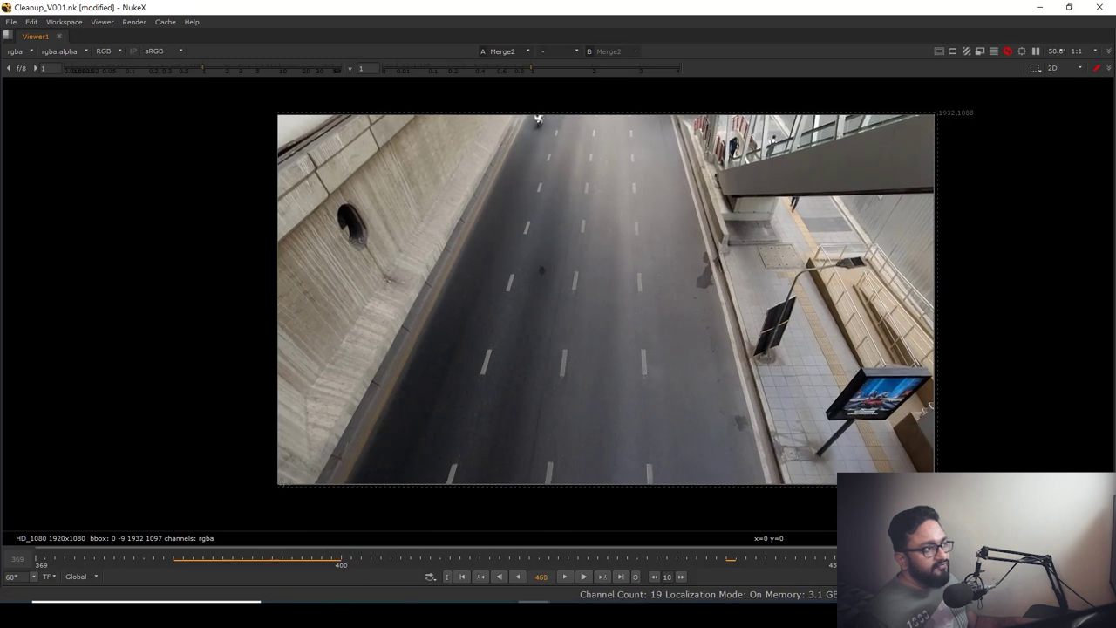
pyautogui.scroll(5, 539, 141)
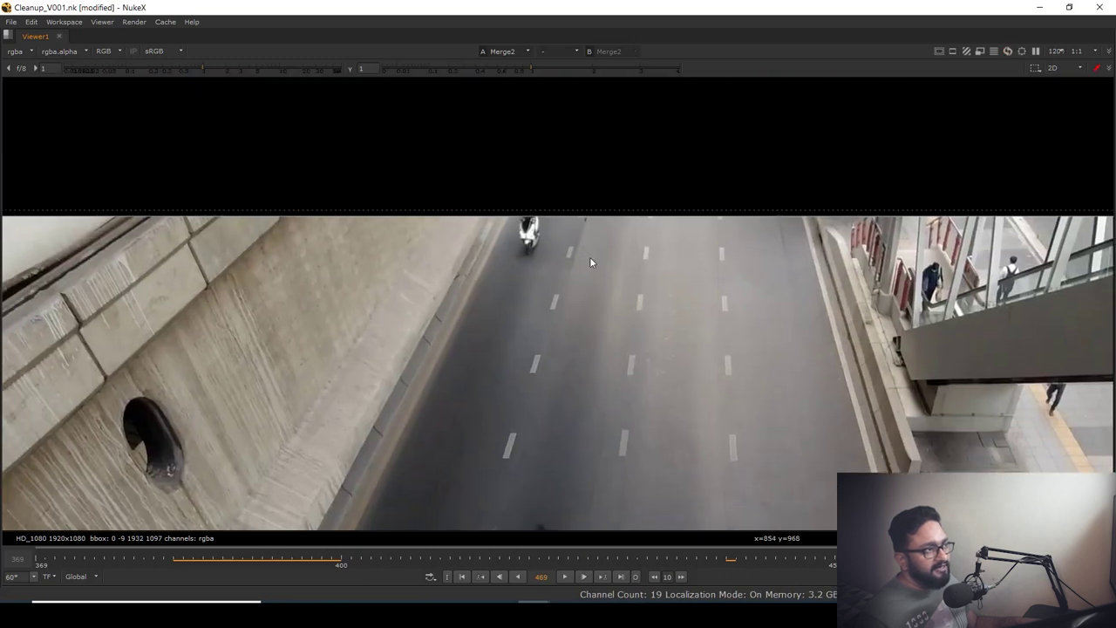
pyautogui.scroll(3, 589, 256)
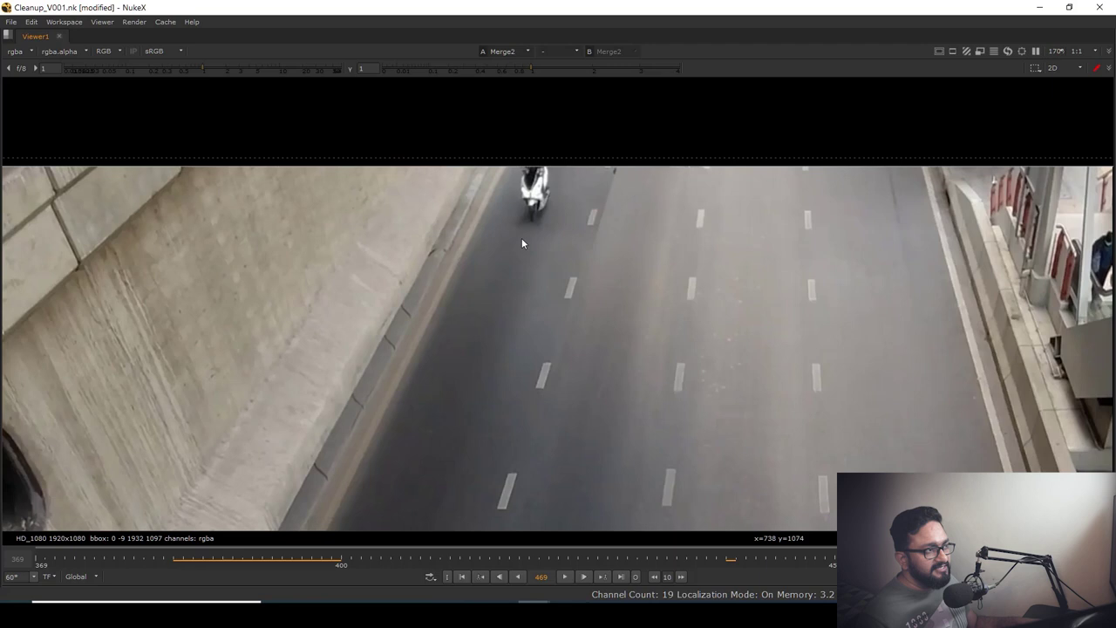
pyautogui.moveTo(1016, 562); pyautogui.dragTo(962, 576)
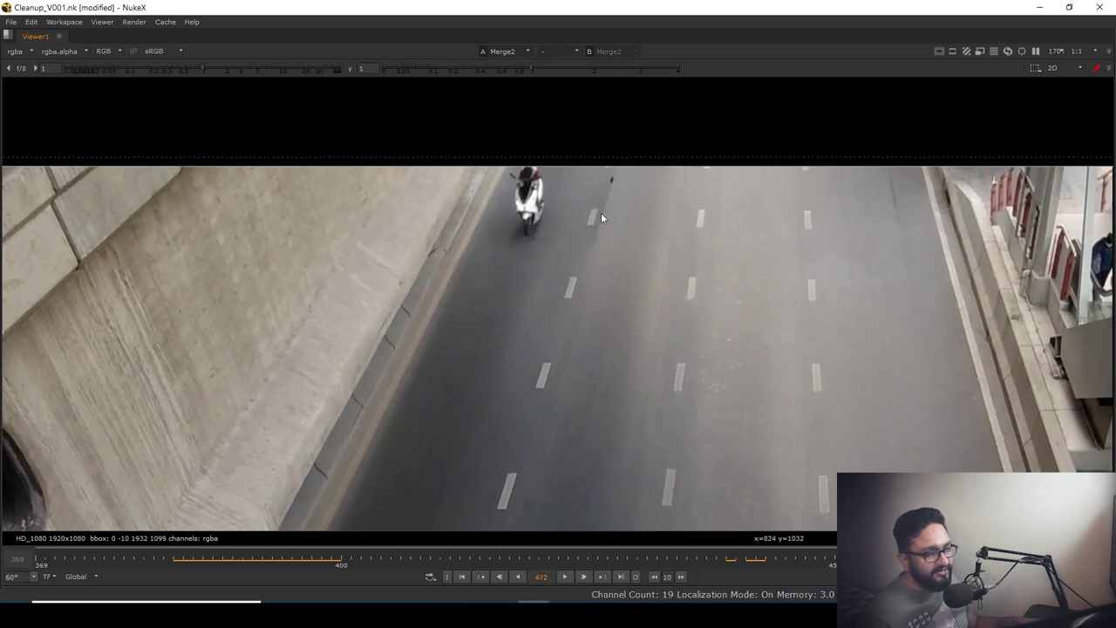
# Step: Open the existing Roto node and inspect its shape's edge beside the motorbike at frame 472
pyautogui.press('space')
pyautogui.click(604, 499)
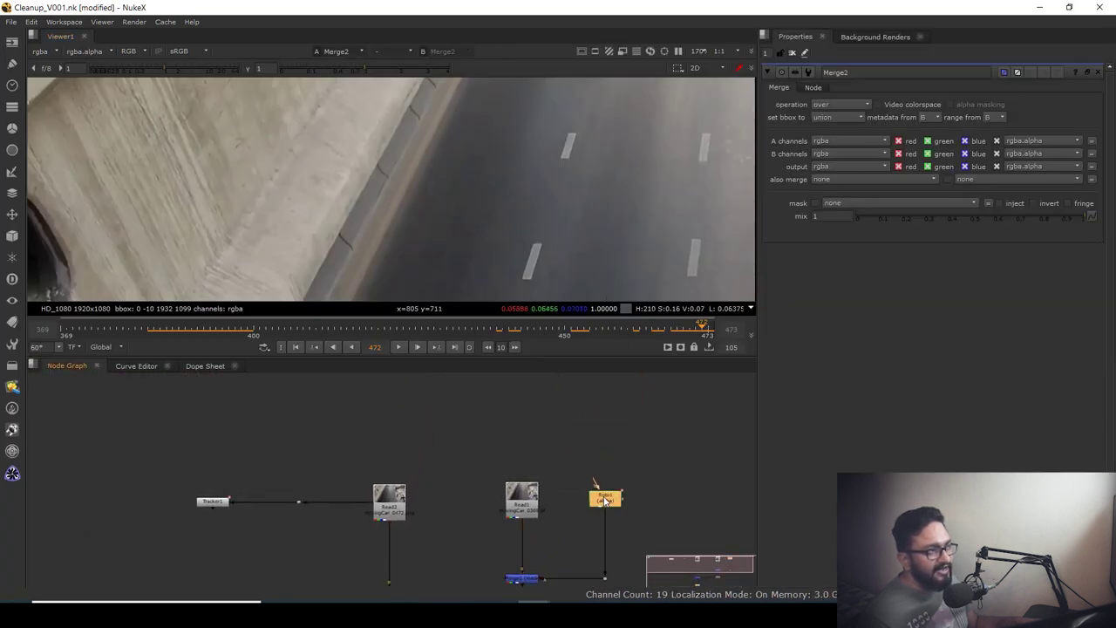
pyautogui.doubleClick(604, 500)
pyautogui.scroll(-7, 574, 166)
pyautogui.moveTo(596, 131); pyautogui.dragTo(569, 250)
pyautogui.scroll(4, 570, 218)
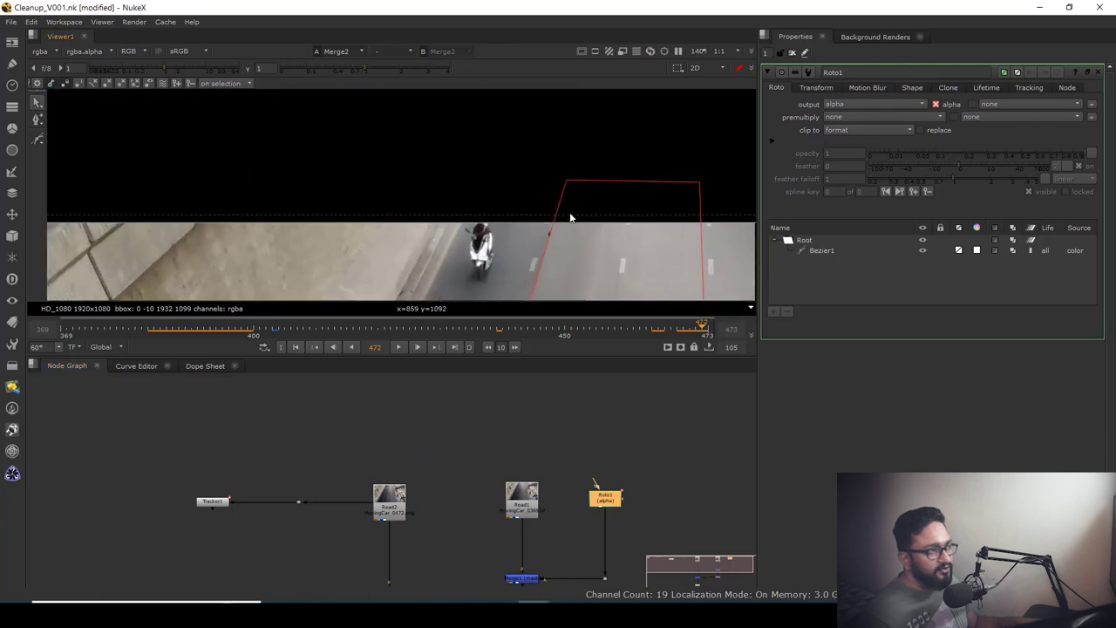
pyautogui.scroll(3, 610, 177)
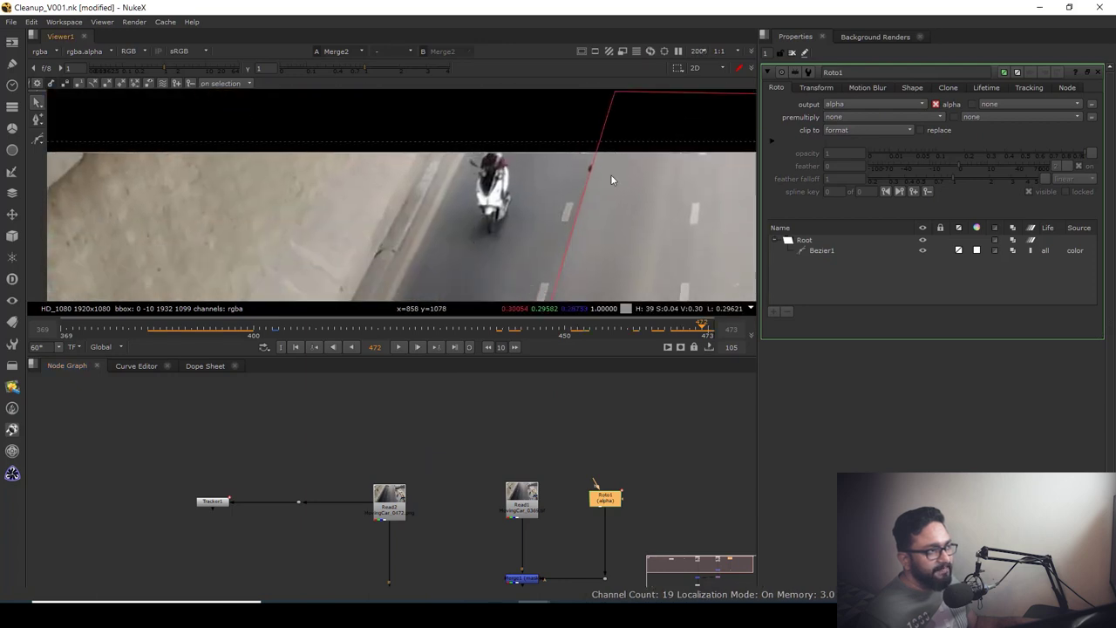
# Step: At frame 403, move the roto shape's upper-left corner slightly outward, and check the edge on the motorbike frames
pyautogui.click(273, 329)
pyautogui.scroll(-4, 599, 140)
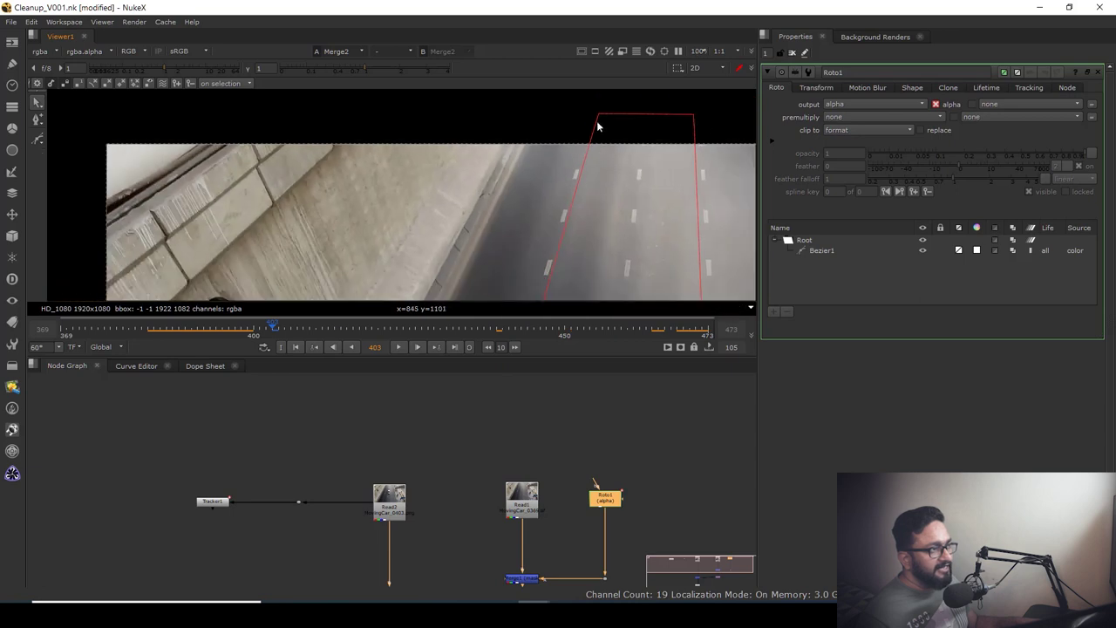
pyautogui.click(598, 116)
pyautogui.moveTo(598, 114); pyautogui.dragTo(589, 115)
pyautogui.moveTo(633, 155); pyautogui.dragTo(693, 52)
pyautogui.scroll(-3, 654, 140)
pyautogui.moveTo(598, 270); pyautogui.dragTo(608, 186)
pyautogui.scroll(-3, 600, 207)
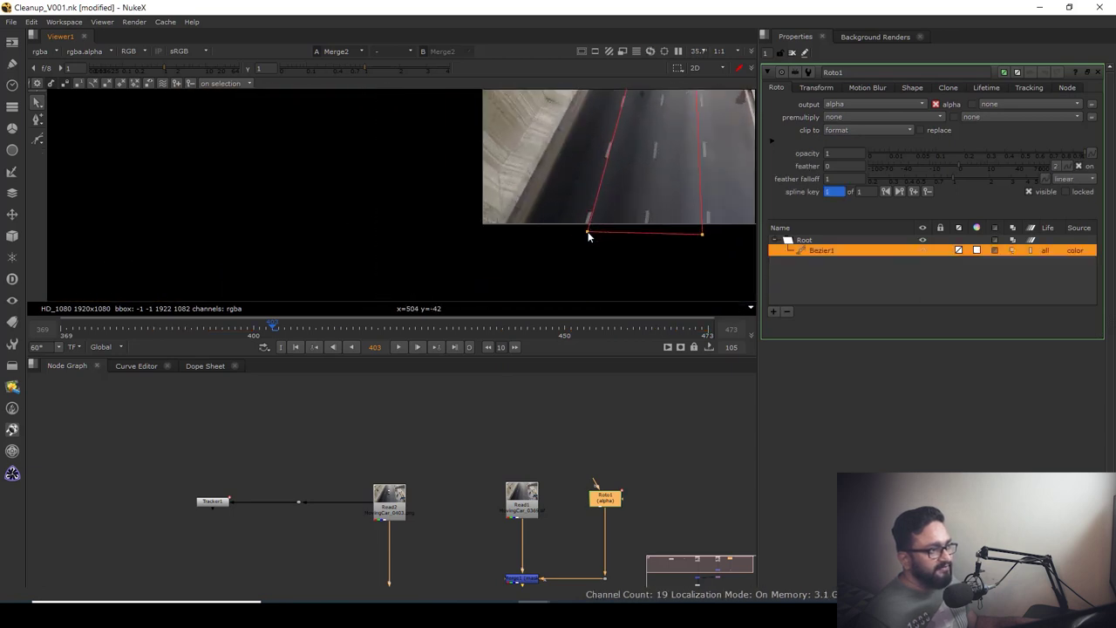
pyautogui.scroll(6, 614, 220)
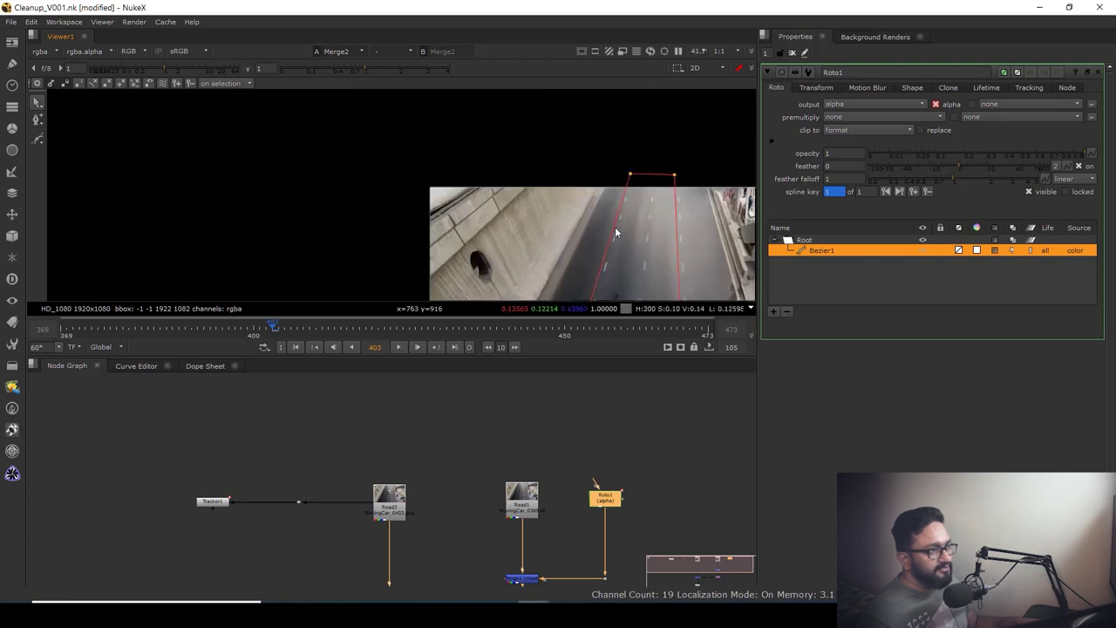
pyautogui.moveTo(320, 336); pyautogui.dragTo(670, 329)
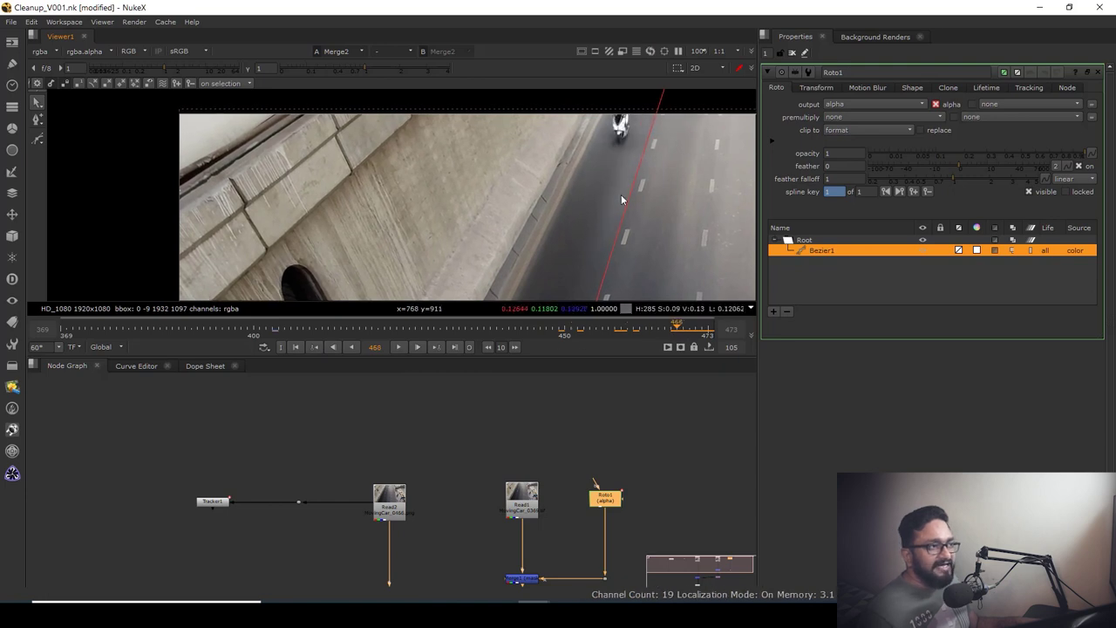
# Step: Add a second, unconnected Roto node between the Tracker and the MovingCar sequence
pyautogui.moveTo(569, 411); pyautogui.dragTo(562, 346)
pyautogui.moveTo(544, 437); pyautogui.dragTo(661, 431)
pyautogui.click(416, 479)
pyautogui.press('o')
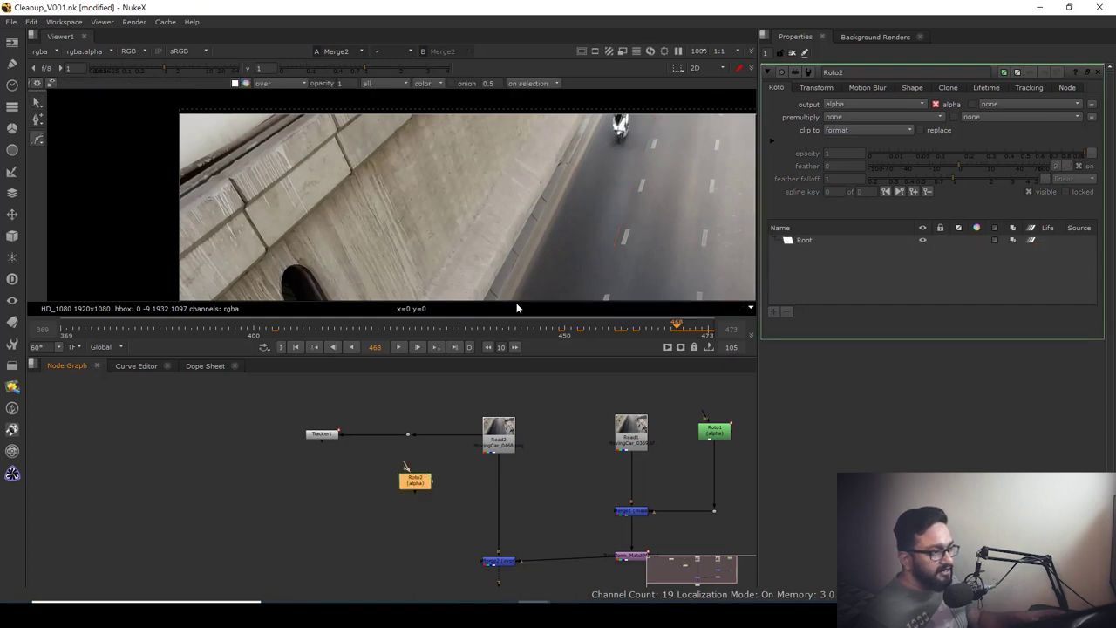
# Step: Show the original MovingCar sequence and draw a closed roto shape loosely around the motorbike at frame 468
pyautogui.press('space')
pyautogui.moveTo(517, 465); pyautogui.dragTo(566, 372)
pyautogui.scroll(-2, 558, 377)
pyautogui.press('space')
pyautogui.moveTo(494, 416); pyautogui.dragTo(528, 476)
pyautogui.click(530, 492)
pyautogui.press('1')
pyautogui.click(583, 436)
pyautogui.press('space')
pyautogui.scroll(3, 610, 279)
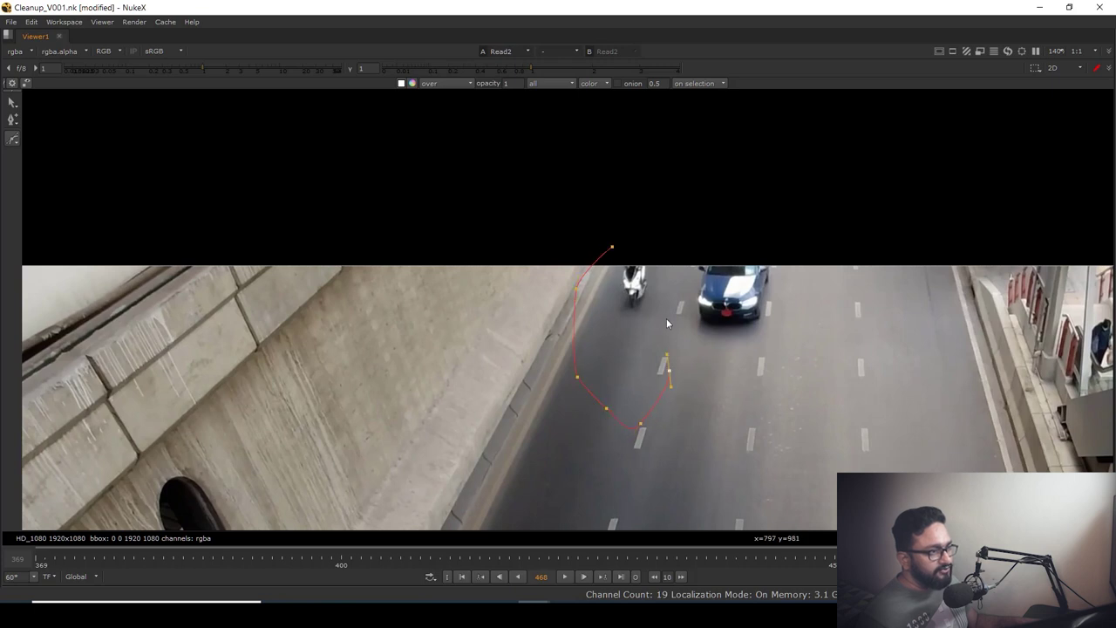
pyautogui.click(613, 248)
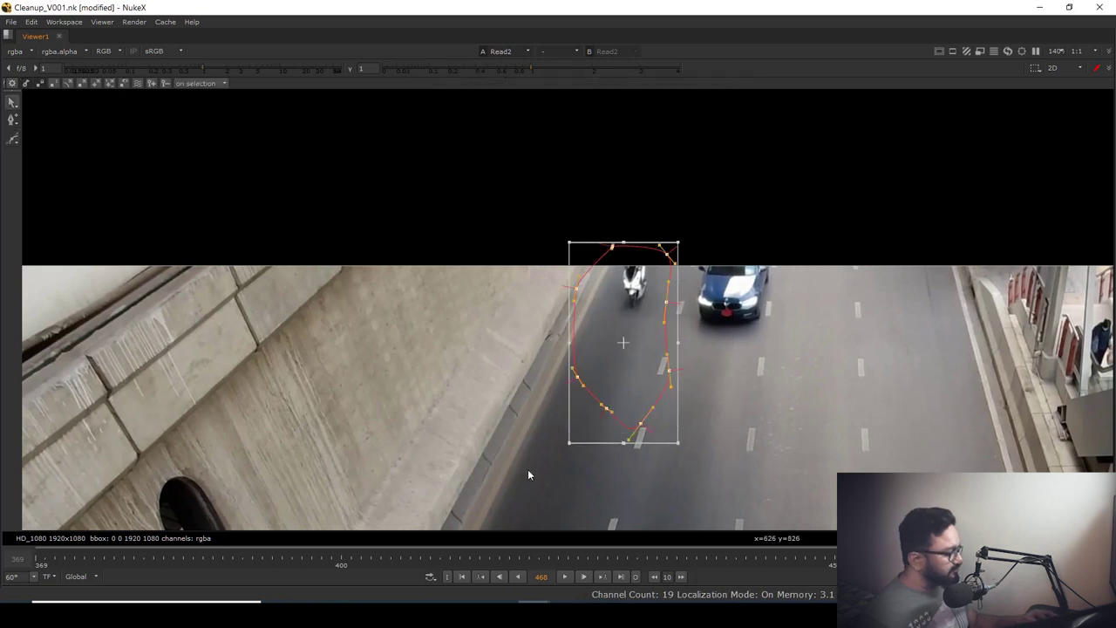
# Step: Smooth all points of the motorbike roto shape and expand its feather outward around the whole edge
pyautogui.press('z')
pyautogui.press('z')
pyautogui.press('z')
pyautogui.press('e')
pyautogui.press('e')
pyautogui.press('e')
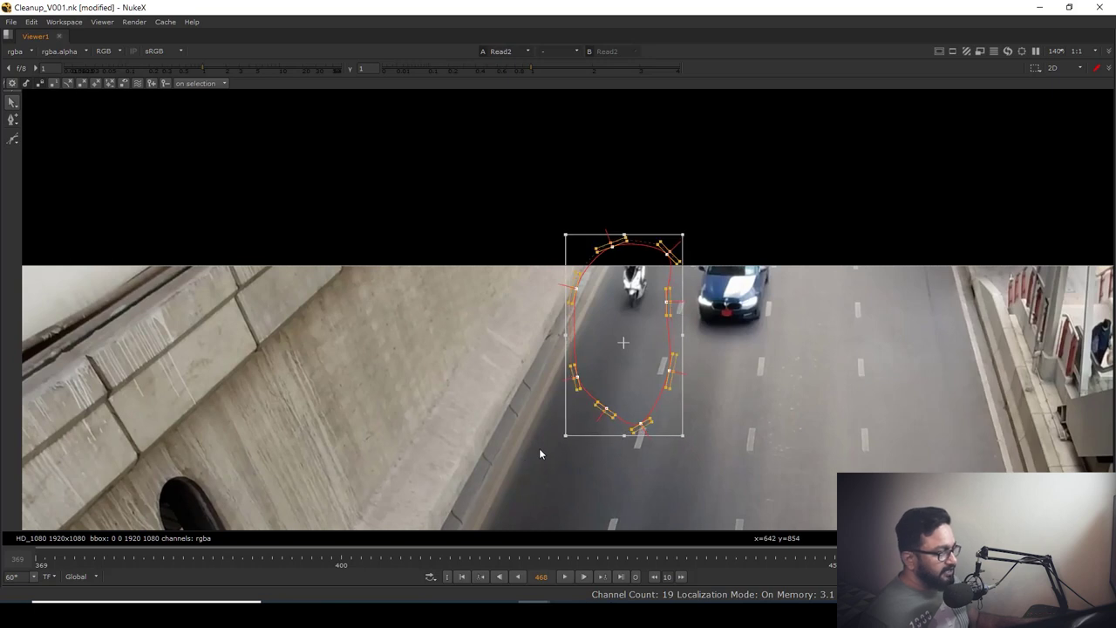
pyautogui.moveTo(620, 397); pyautogui.dragTo(617, 391)
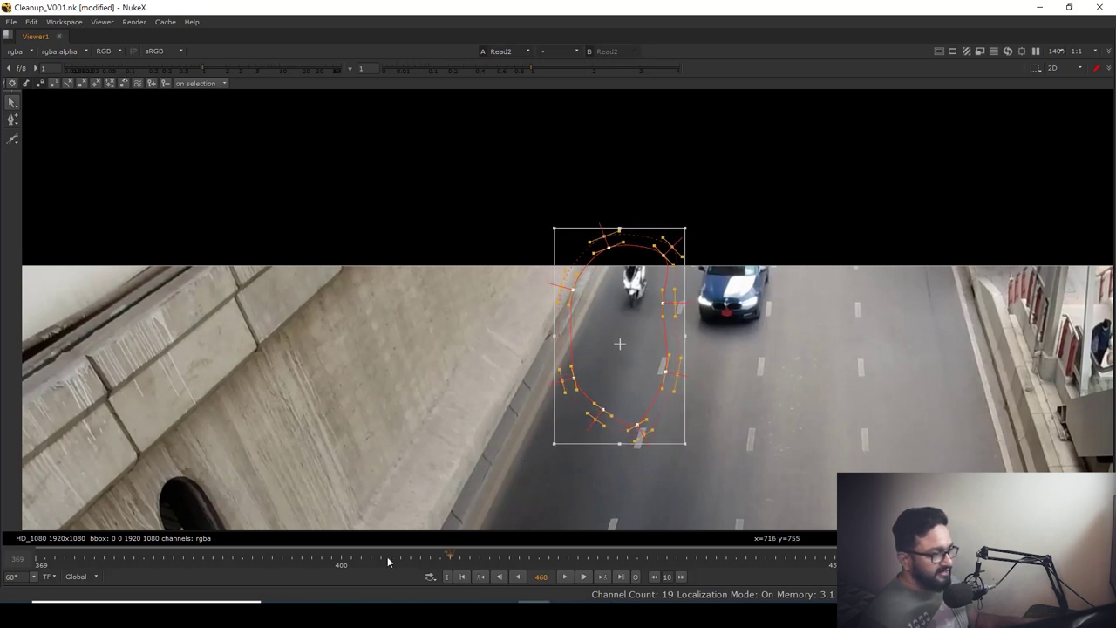
# Step: At frame 473, move the roto shape down to follow the motorbike and push its lower points outward
pyautogui.press('Right')
pyautogui.press('Right')
pyautogui.press('Right')
pyautogui.press('Right')
pyautogui.press('Right')
pyautogui.moveTo(634, 380); pyautogui.dragTo(633, 373)
pyautogui.click(683, 451)
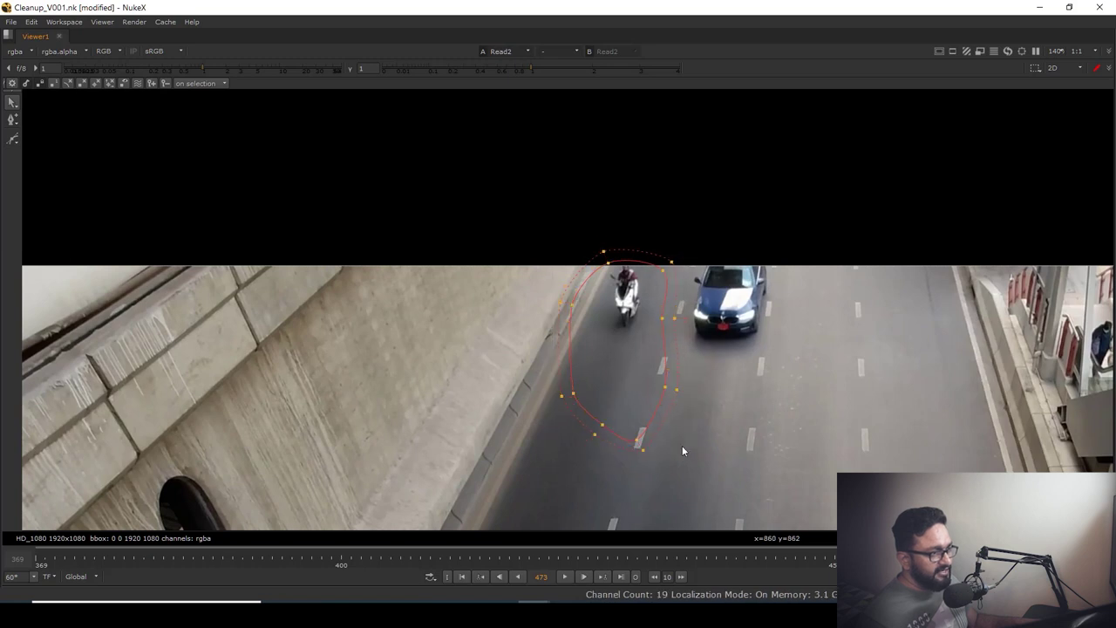
pyautogui.moveTo(641, 448); pyautogui.dragTo(651, 458)
pyautogui.click(608, 426)
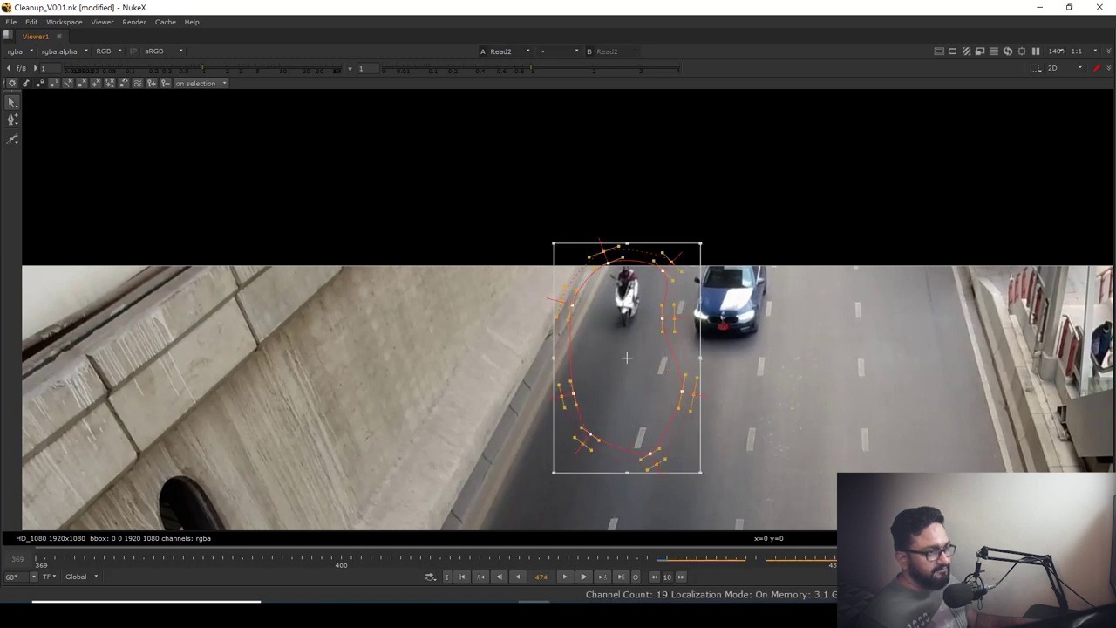
# Step: Add a Merge node with Roto2 as input A and the MovingCar sequence (Read2) as input B, and view it
pyautogui.press('space')
pyautogui.scroll(3, 598, 493)
pyautogui.moveTo(584, 494); pyautogui.dragTo(540, 412)
pyautogui.scroll(-1, 560, 498)
pyautogui.click(539, 510)
pyautogui.moveTo(532, 474); pyautogui.dragTo(560, 482)
pyautogui.press('m')
pyautogui.scroll(3, 544, 492)
pyautogui.moveTo(621, 378); pyautogui.dragTo(621, 380)
pyautogui.moveTo(556, 493); pyautogui.dragTo(515, 507)
pyautogui.press('1')
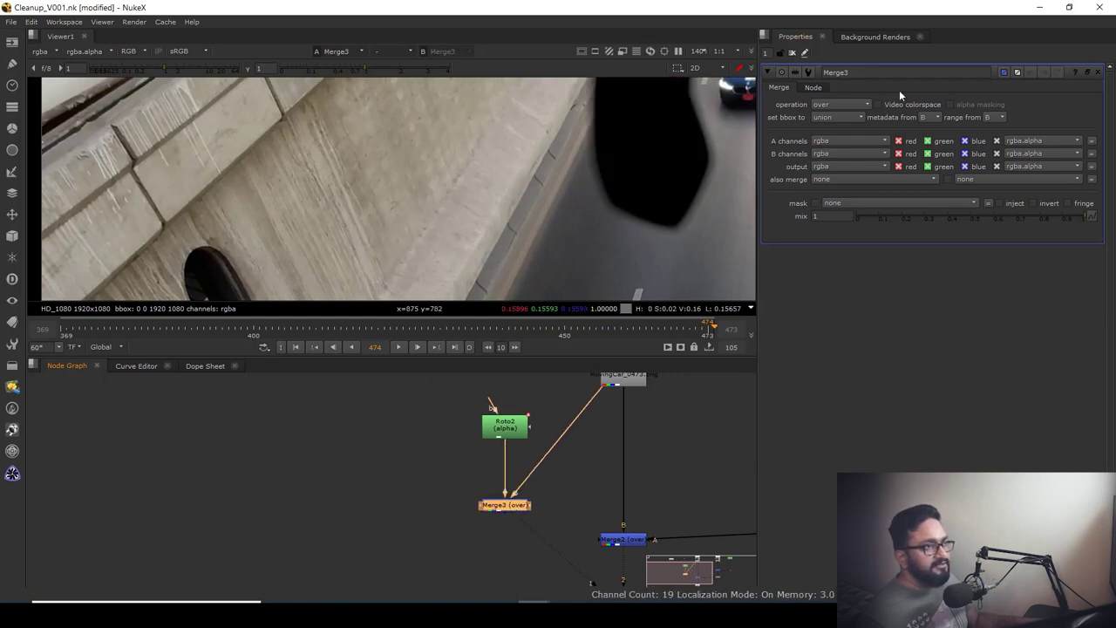
# Step: Set the new Merge's operation to mask and fit the whole frame in the viewer
pyautogui.click(840, 103)
pyautogui.click(827, 185)
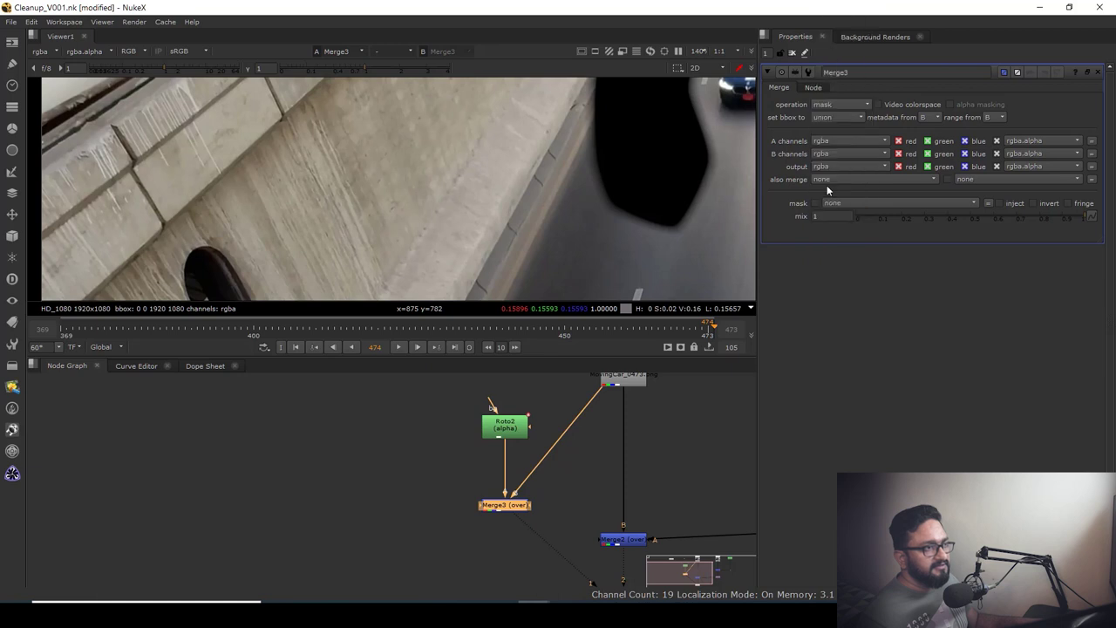
pyautogui.press('f')
pyautogui.press('f')
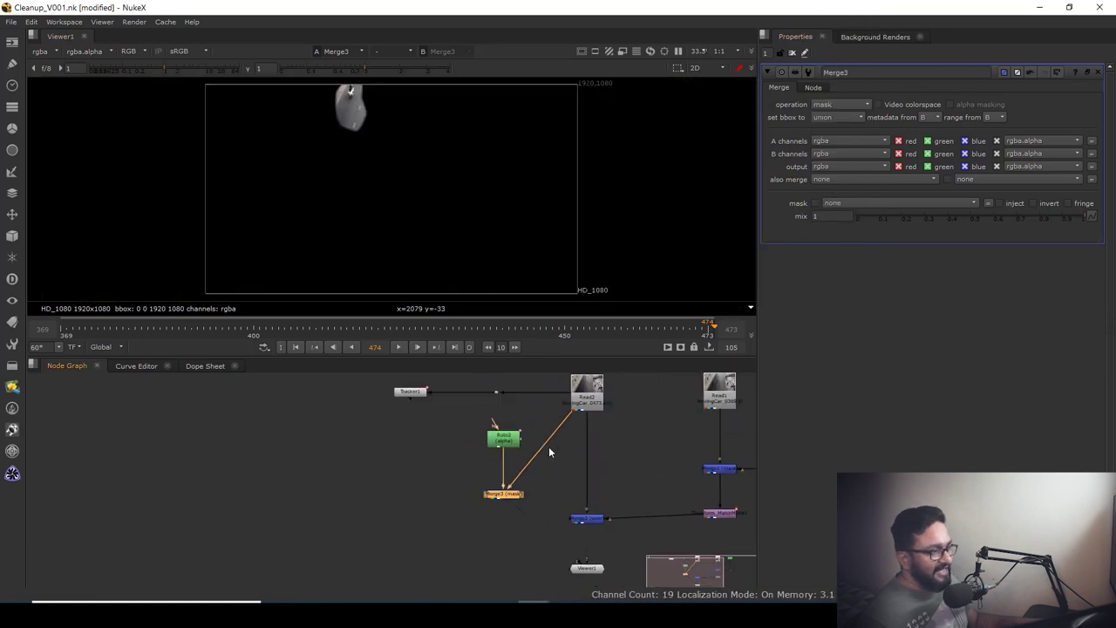
# Step: Feed the mask Merge's B input from a Dot on the Tracker connection and place the Merge neatly below it
pyautogui.moveTo(559, 426); pyautogui.dragTo(496, 392)
pyautogui.moveTo(546, 424); pyautogui.dragTo(511, 523)
pyautogui.click(460, 518)
pyautogui.moveTo(511, 471); pyautogui.dragTo(504, 391)
# Step: Merge the masked motorbike over the cleaned composite with a new over Merge below Merge2, and view it
pyautogui.moveTo(573, 488); pyautogui.dragTo(566, 554)
pyautogui.click(609, 488)
pyautogui.press('m')
pyautogui.moveTo(599, 483); pyautogui.dragTo(580, 479)
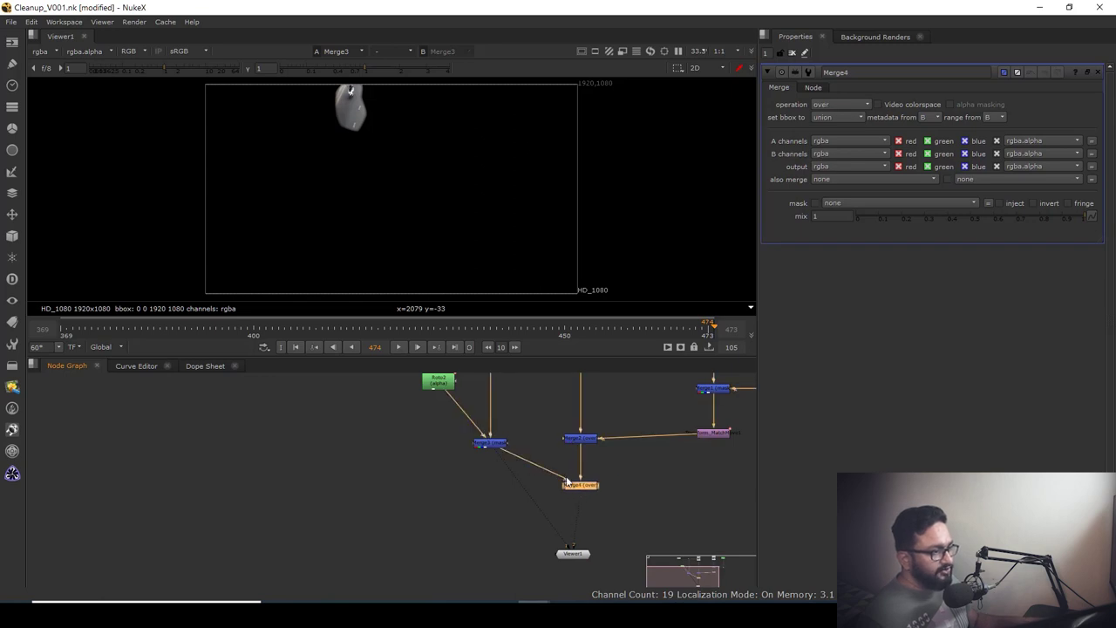
pyautogui.press('1')
# Step: Play the new composite and examine the road edge around the motorbike close up at frame 467
pyautogui.moveTo(384, 139); pyautogui.dragTo(504, 236)
pyautogui.scroll(4, 452, 221)
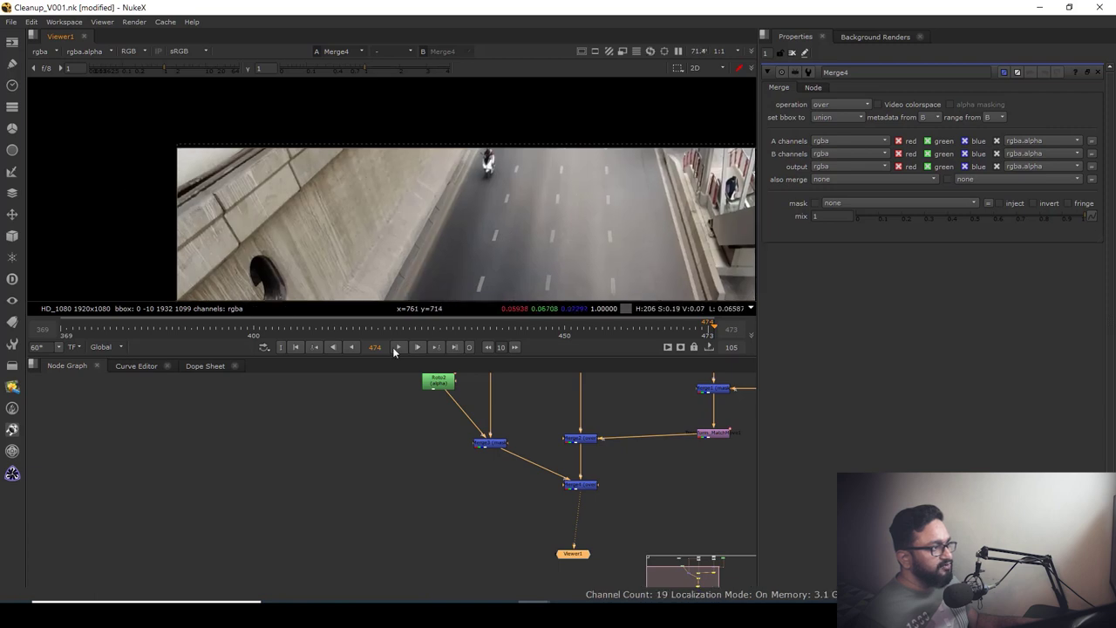
pyautogui.click(395, 347)
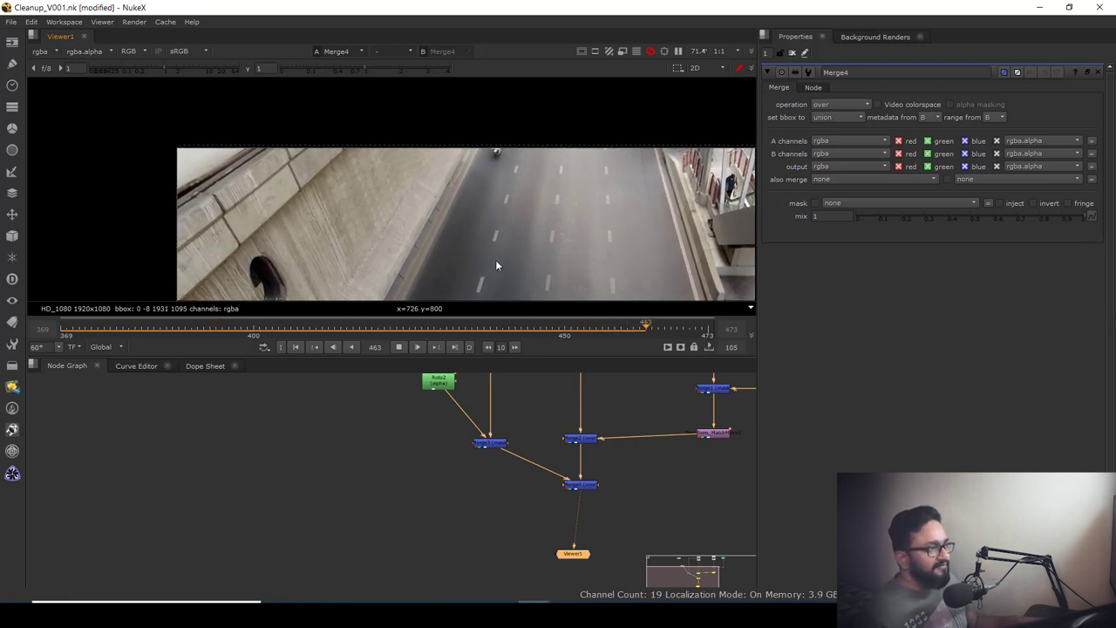
pyautogui.scroll(5, 549, 170)
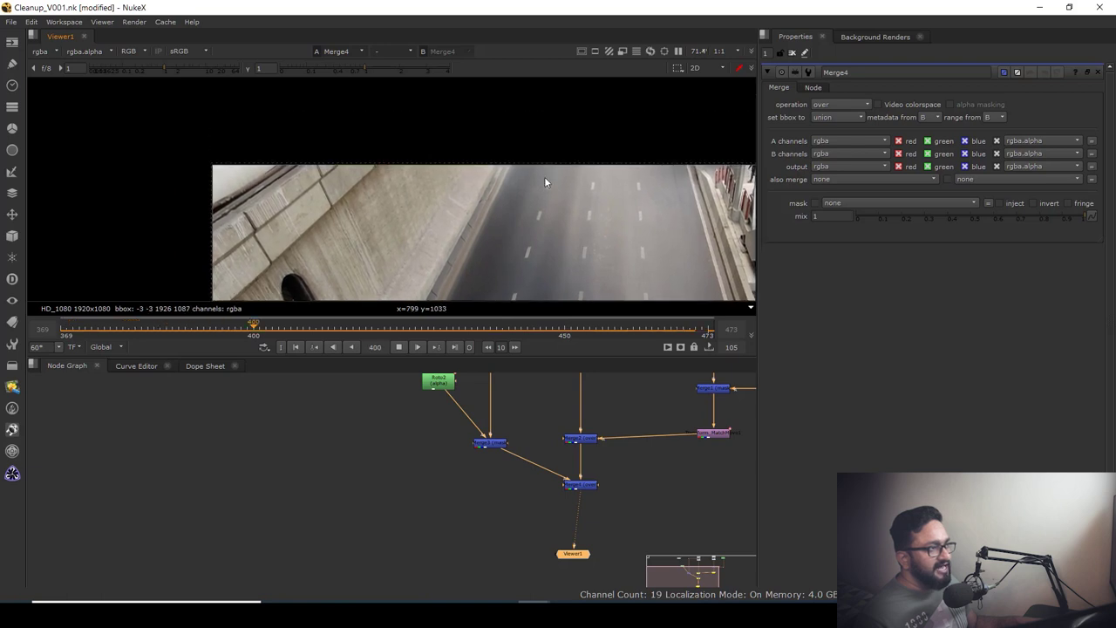
pyautogui.press('space')
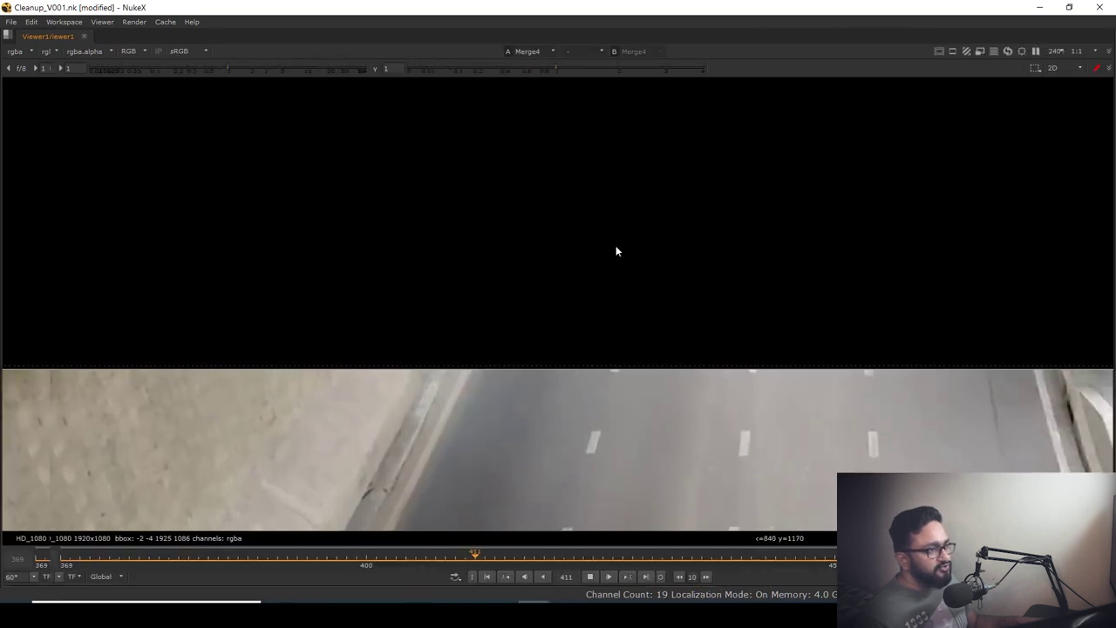
pyautogui.press('space')
pyautogui.click(399, 347)
pyautogui.scroll(-1, 596, 276)
pyautogui.moveTo(578, 210); pyautogui.dragTo(600, 246)
pyautogui.moveTo(698, 331); pyautogui.dragTo(669, 342)
pyautogui.scroll(5, 636, 255)
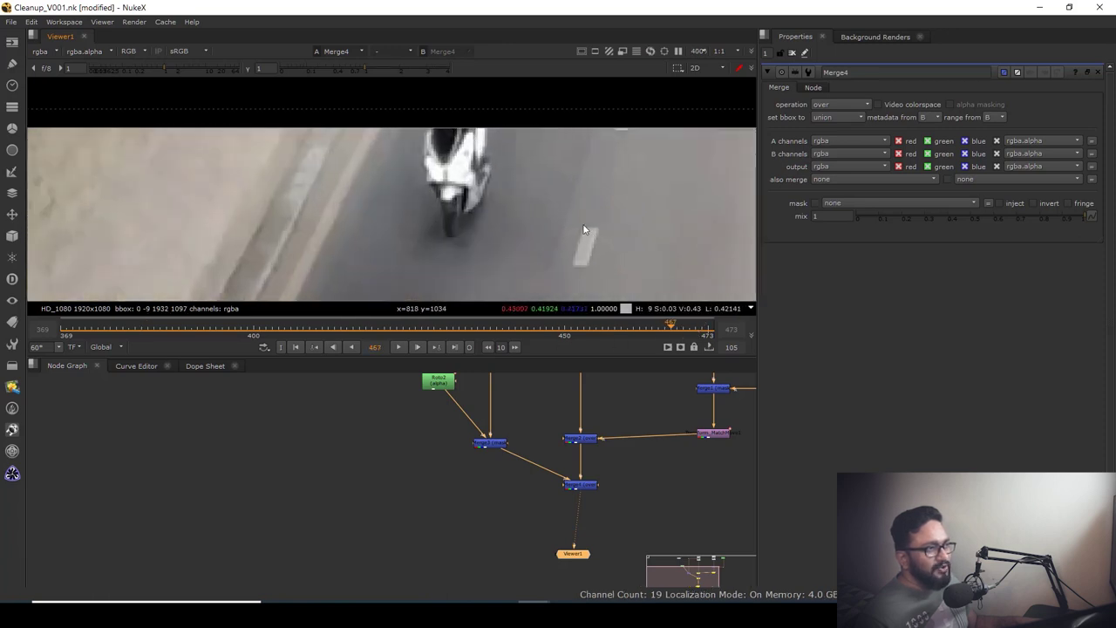
# Step: Insert a Blur node below Roto1 and set its size to 5.6 to soften the clean plate's mask
pyautogui.moveTo(688, 439); pyautogui.dragTo(532, 543)
pyautogui.click(636, 416)
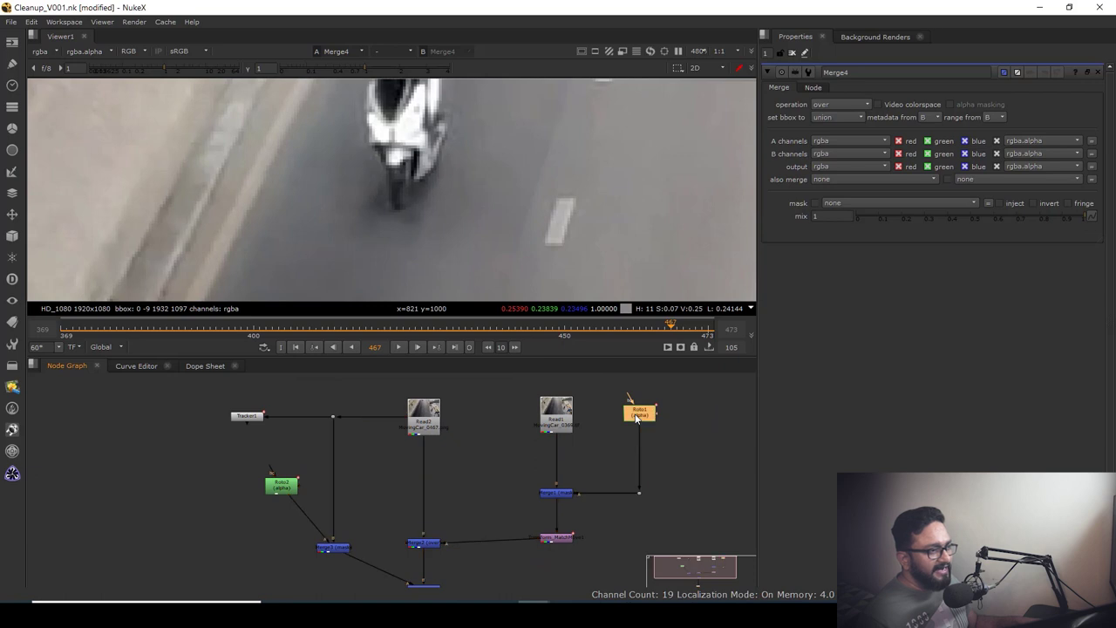
pyautogui.press('b')
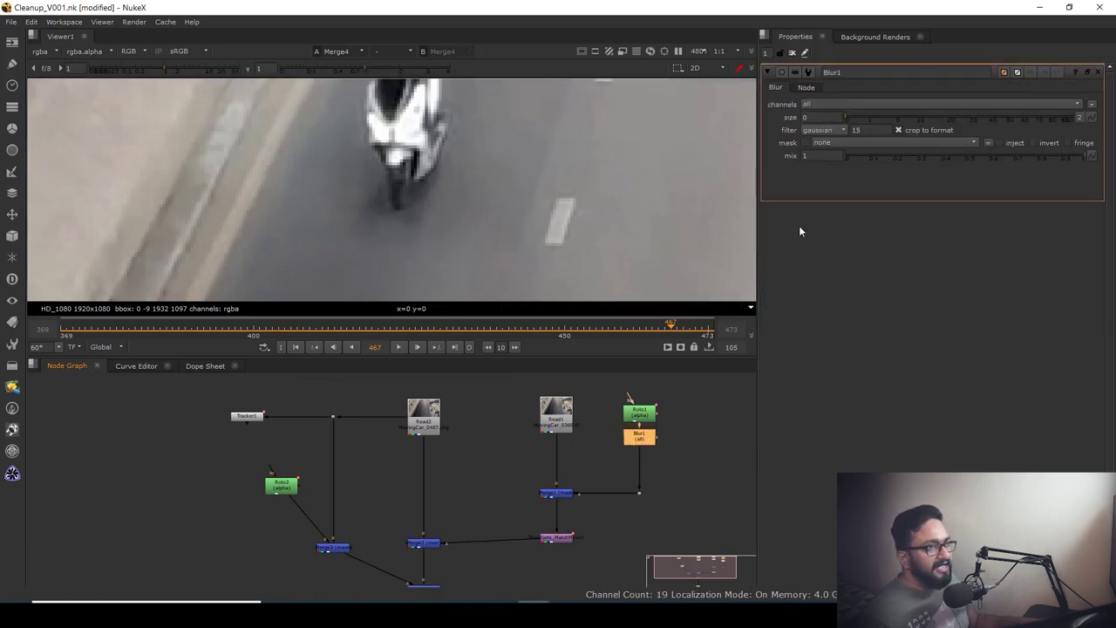
pyautogui.moveTo(847, 117); pyautogui.dragTo(900, 120)
pyautogui.scroll(-3, 558, 164)
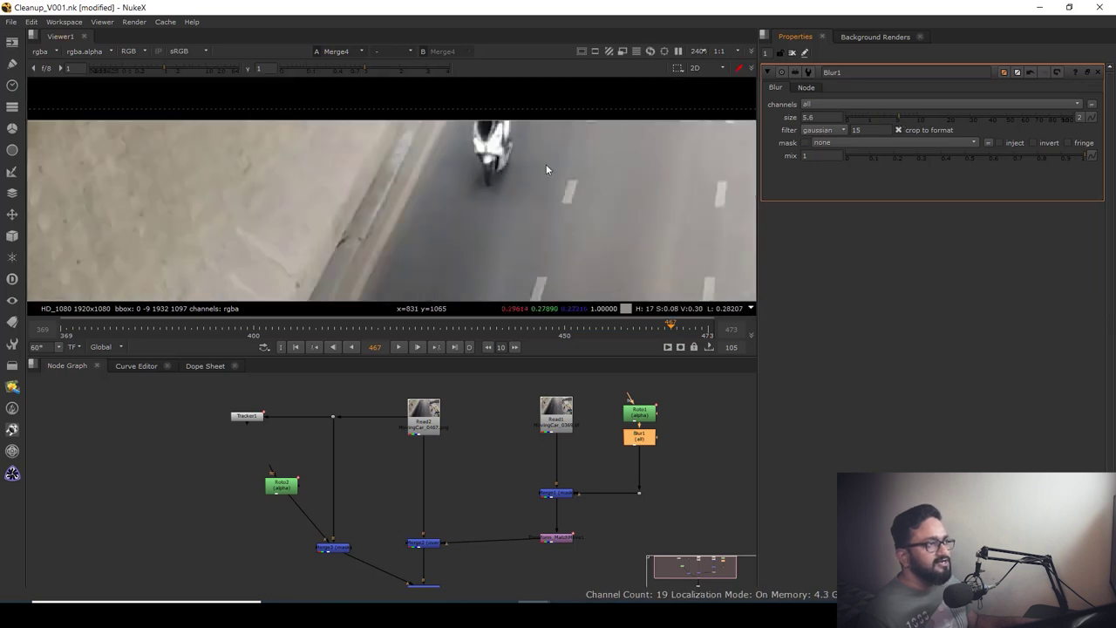
# Step: Play the full-frame composite from the start to check how the softened patch blends with the road
pyautogui.press('f')
pyautogui.moveTo(514, 333); pyautogui.dragTo(342, 343)
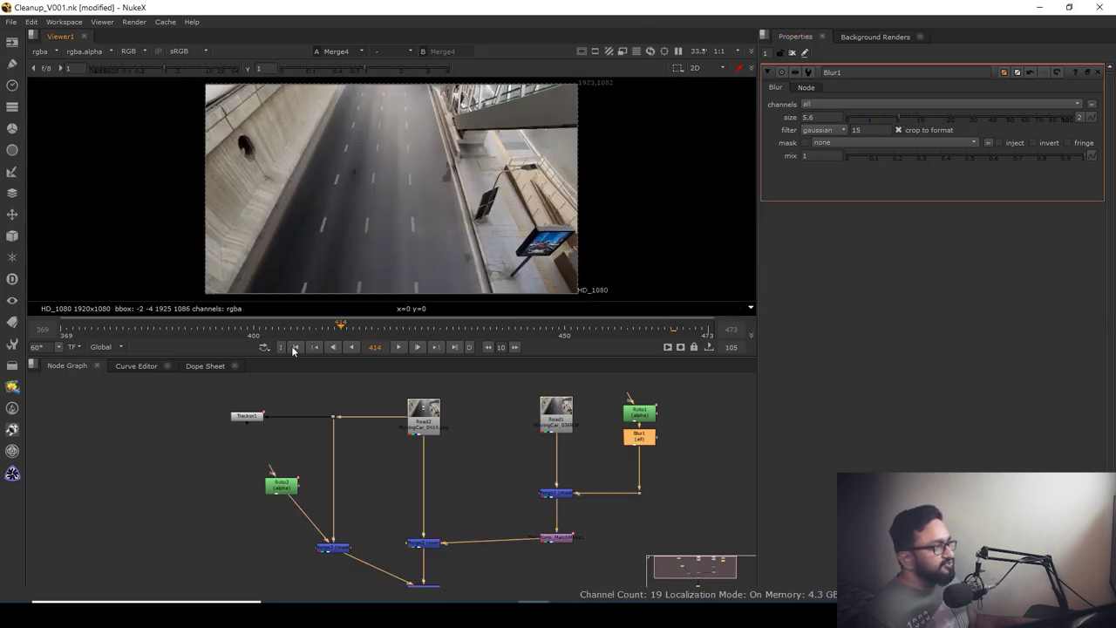
pyautogui.click(400, 345)
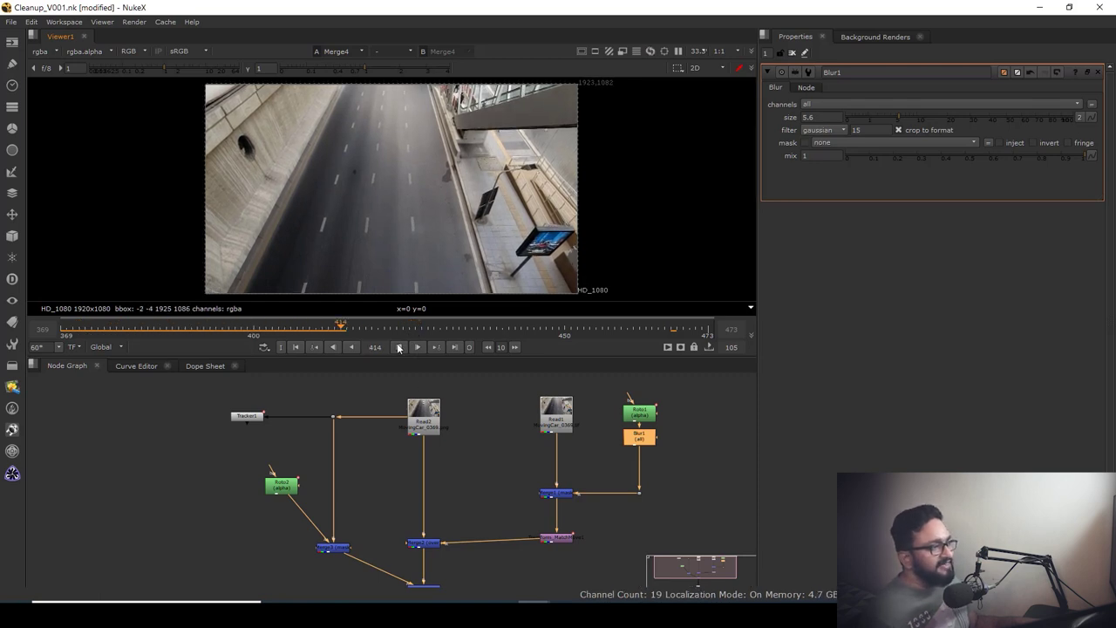
pyautogui.click(399, 347)
pyautogui.moveTo(416, 242); pyautogui.dragTo(493, 201)
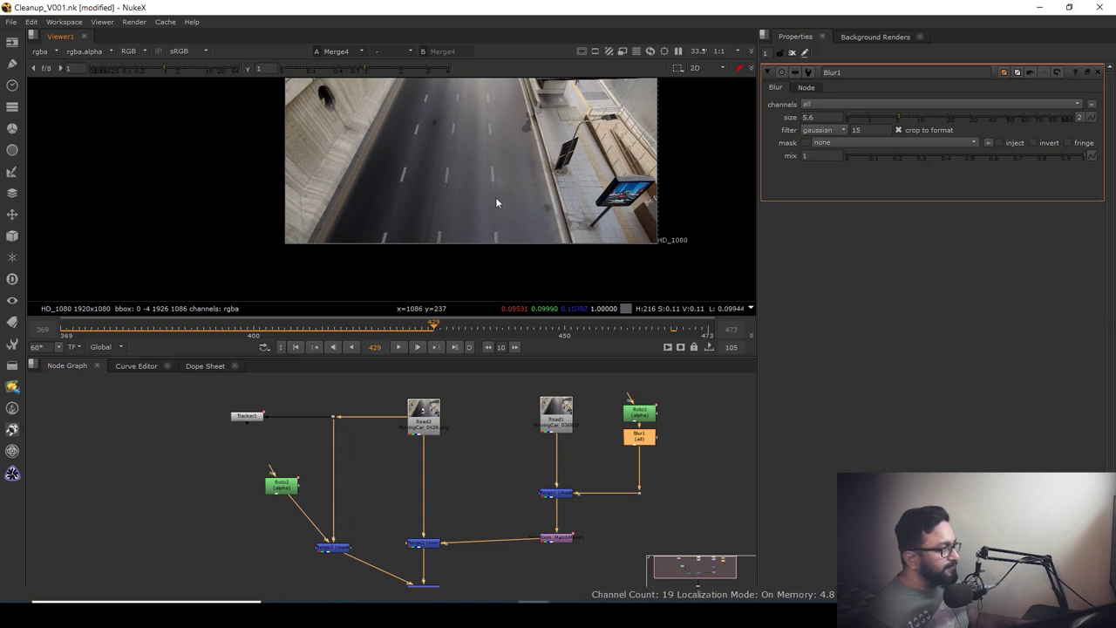
# Step: Display only the blue channel and play the enlarged composite from the first frame, examining the road's grain
pyautogui.press('b')
pyautogui.press('space')
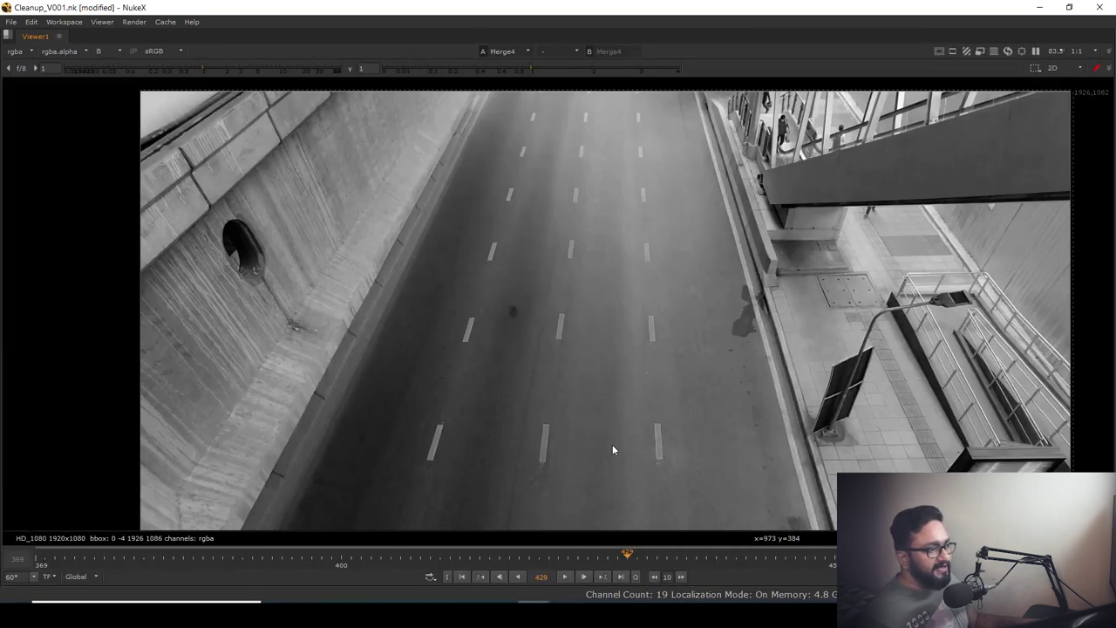
pyautogui.click(464, 577)
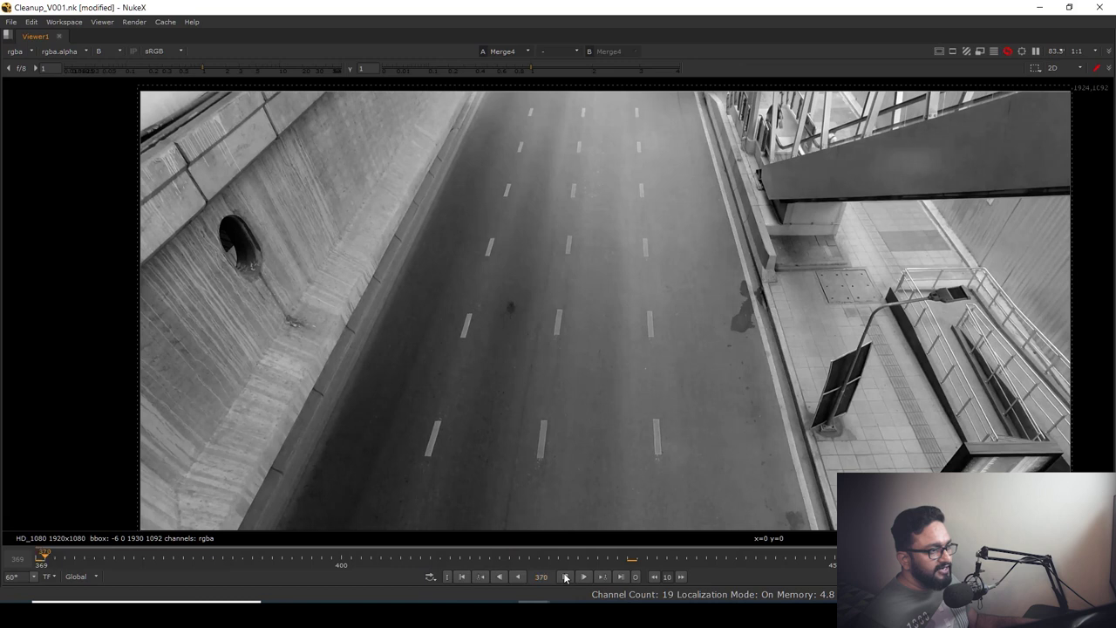
pyautogui.scroll(3, 705, 401)
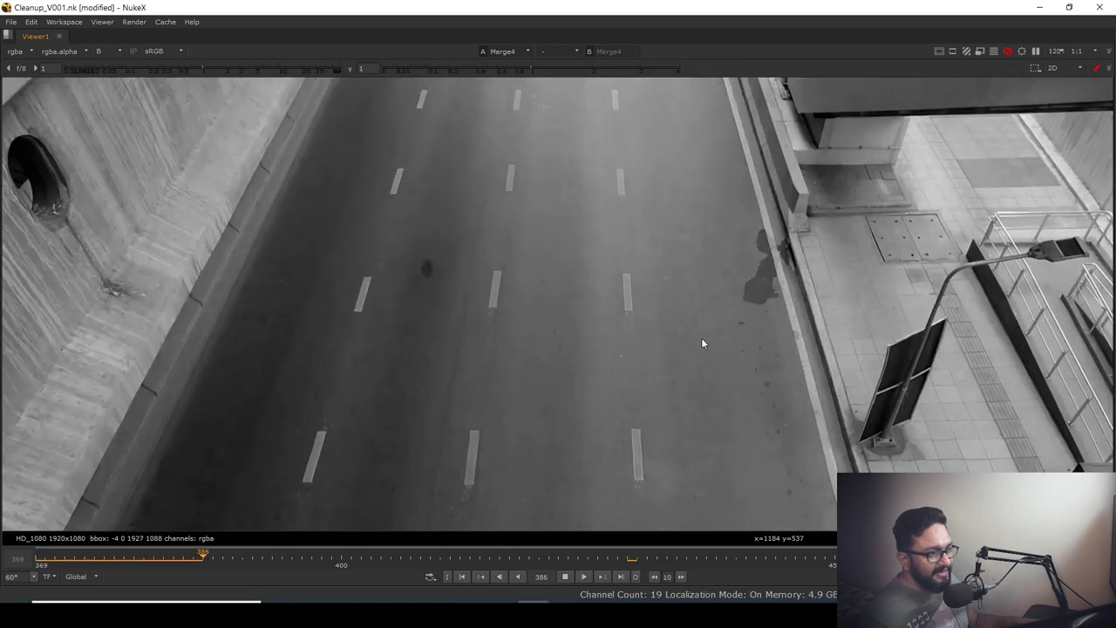
pyautogui.moveTo(605, 387); pyautogui.dragTo(776, 366)
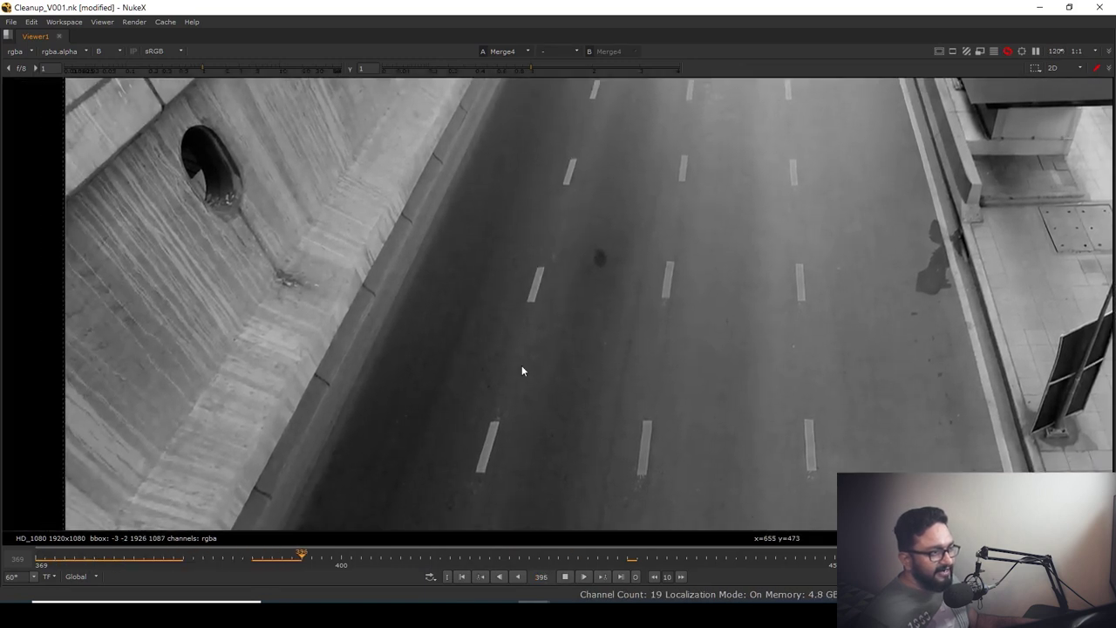
pyautogui.scroll(4, 523, 362)
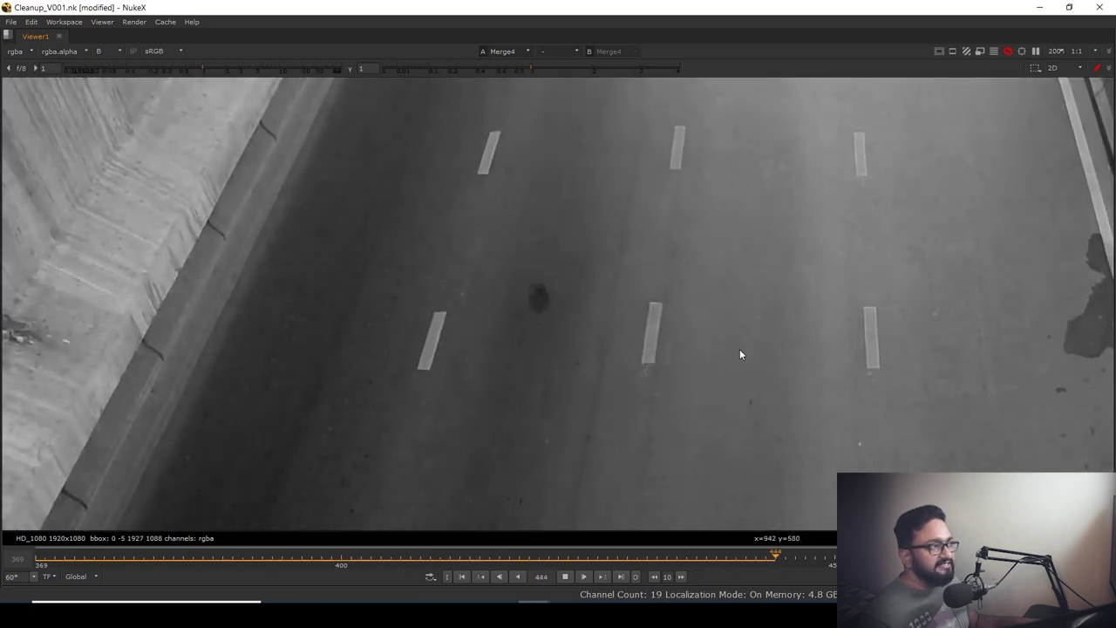
pyautogui.press('k')
pyautogui.press('space')
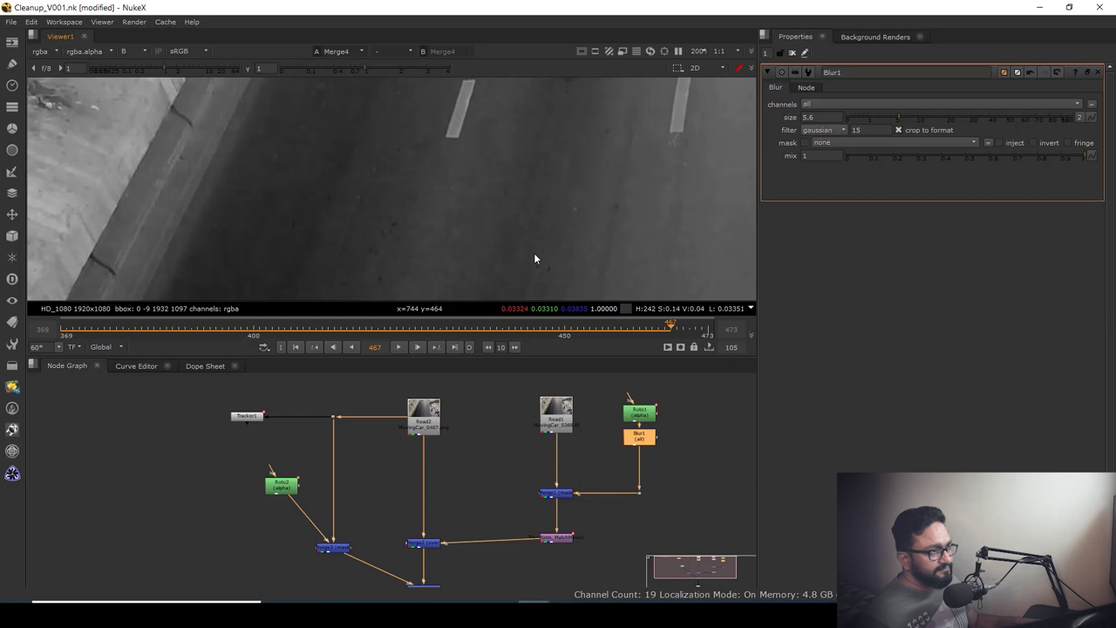
# Step: Add an unconnected F_ReGrain node in the free space between the MovingCar sequence and clean plate branches
pyautogui.press('f')
pyautogui.moveTo(497, 414); pyautogui.dragTo(565, 481)
pyautogui.click(582, 511)
pyautogui.click(516, 449)
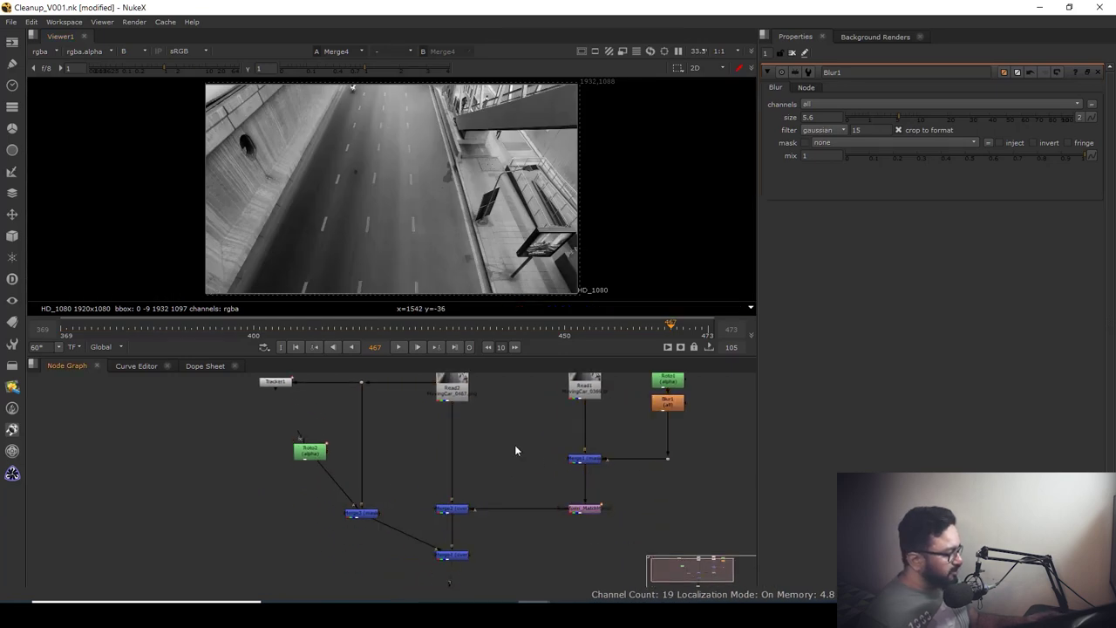
pyautogui.press('Tab')
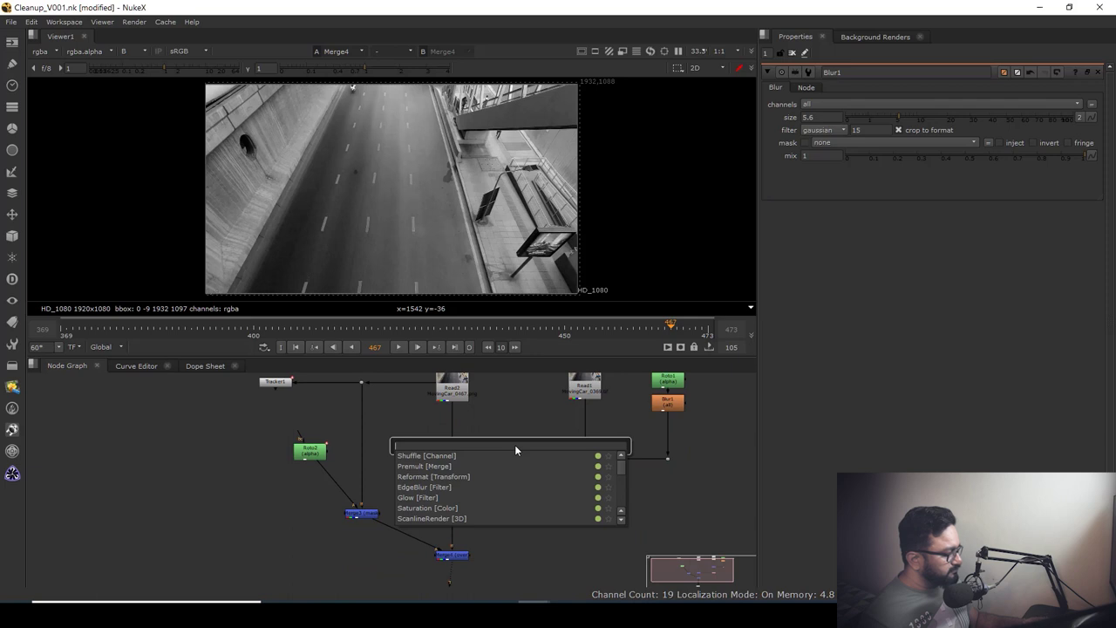
pyautogui.write('freq')
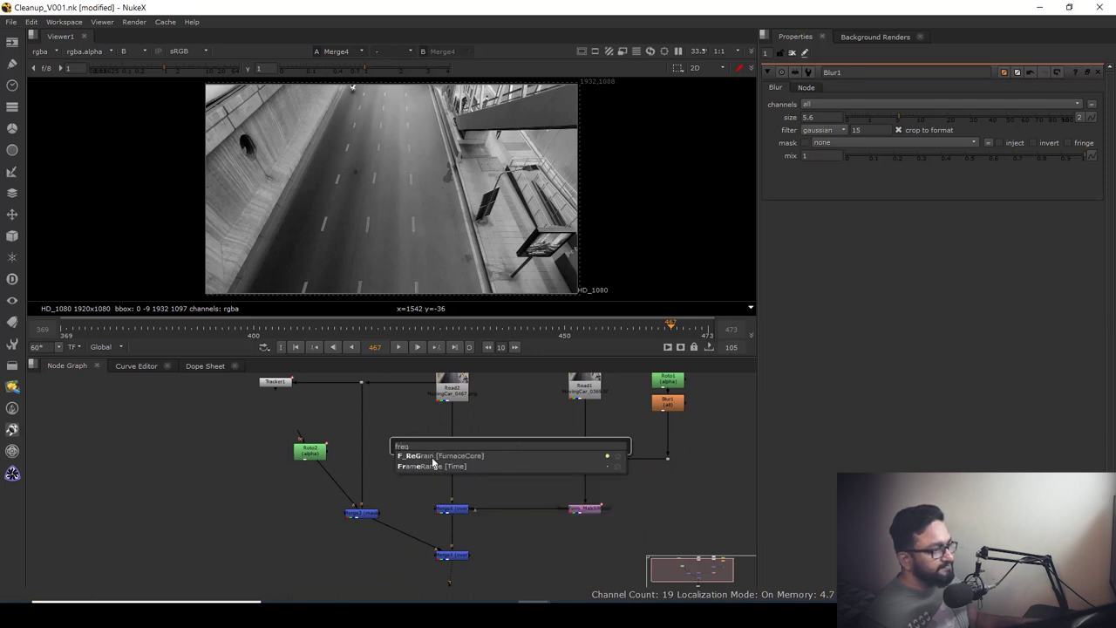
pyautogui.click(432, 458)
# Step: Connect F_ReGrain's Grain input to the MovingCar sequence (Read2) and its Src input to the masked clean plate (Merge1)
pyautogui.scroll(3, 529, 446)
pyautogui.moveTo(528, 445); pyautogui.dragTo(523, 499)
pyautogui.scroll(-3, 524, 499)
pyautogui.scroll(3, 524, 499)
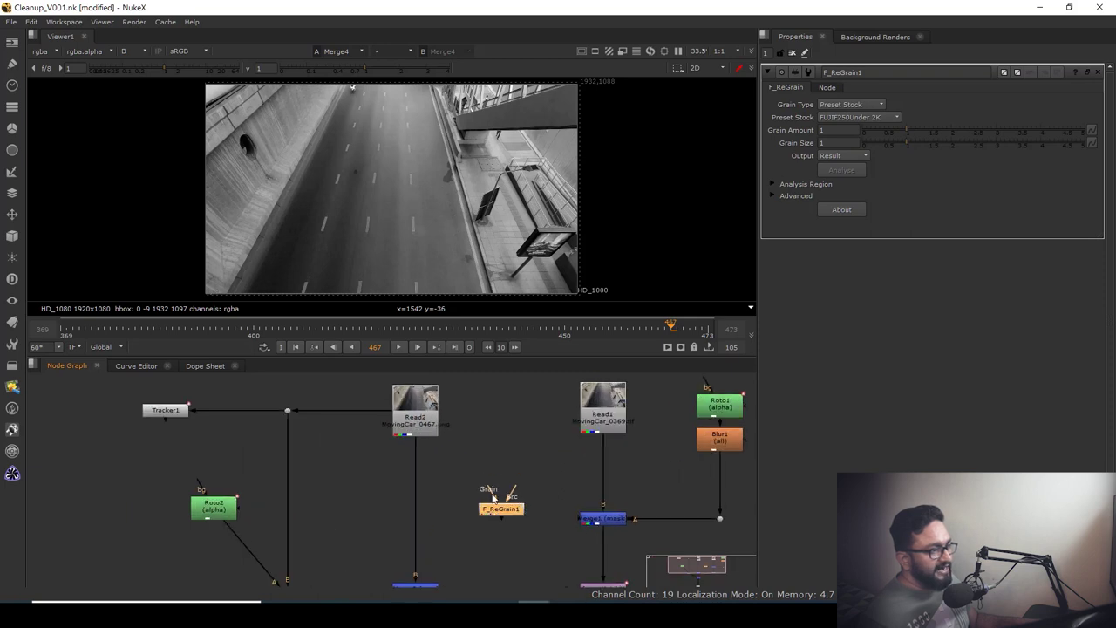
pyautogui.moveTo(445, 451); pyautogui.dragTo(415, 418)
pyautogui.moveTo(500, 512); pyautogui.dragTo(504, 545)
pyautogui.moveTo(518, 521); pyautogui.dragTo(614, 521)
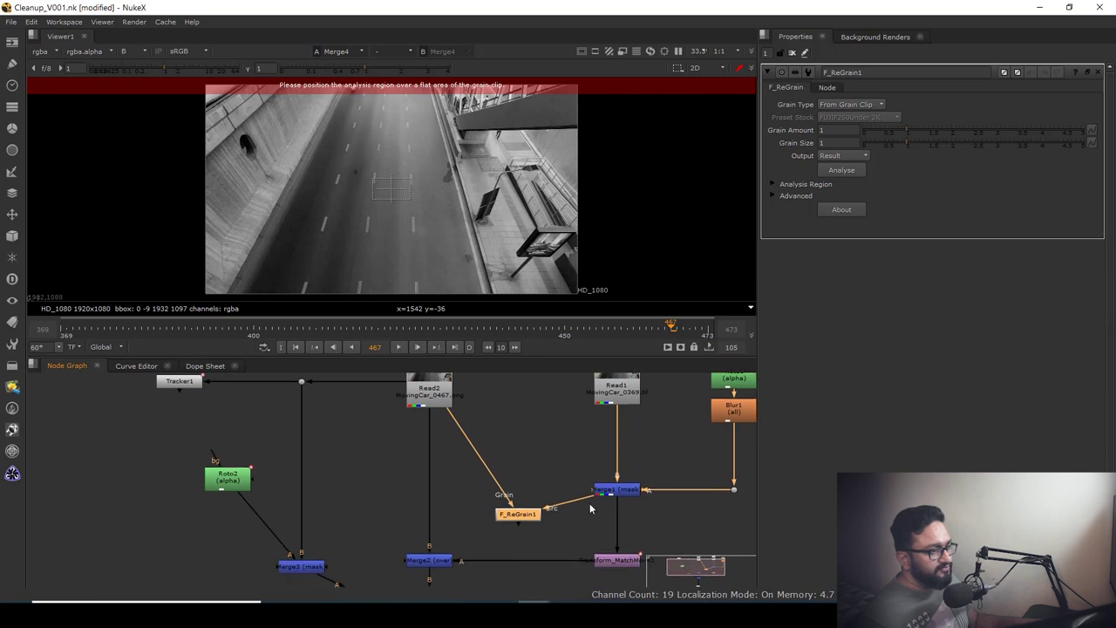
# Step: View the original MovingCar sequence and position F_ReGrain's analysis region over a flat area of road between lane markings
pyautogui.press('1')
pyautogui.moveTo(446, 239); pyautogui.dragTo(561, 248)
pyautogui.scroll(1, 483, 251)
pyautogui.click(429, 392)
pyautogui.press('1')
pyautogui.scroll(3, 522, 211)
pyautogui.moveTo(519, 199); pyautogui.dragTo(488, 236)
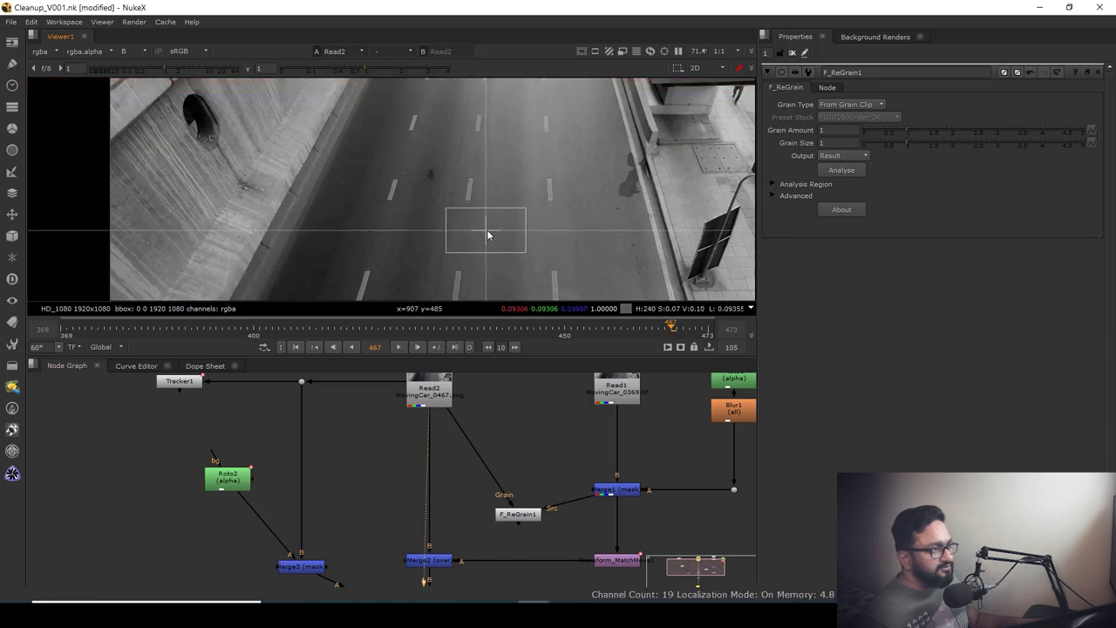
# Step: View the F_ReGrain output enlarged and examine the grain on the masked clean plate
pyautogui.click(518, 513)
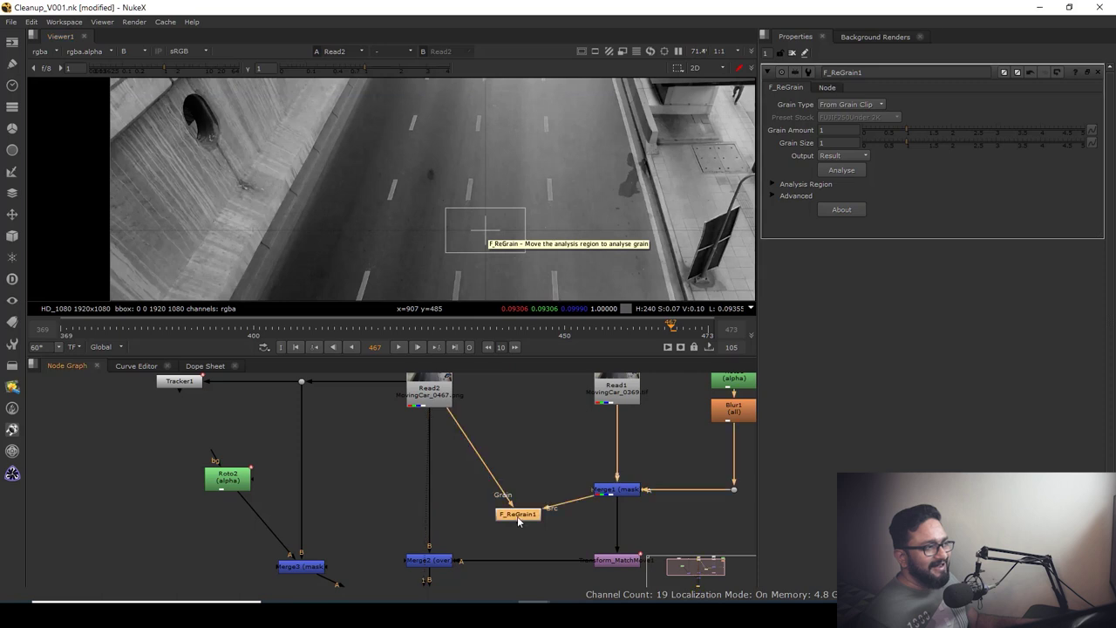
pyautogui.press('1')
pyautogui.scroll(3, 567, 238)
pyautogui.press('space')
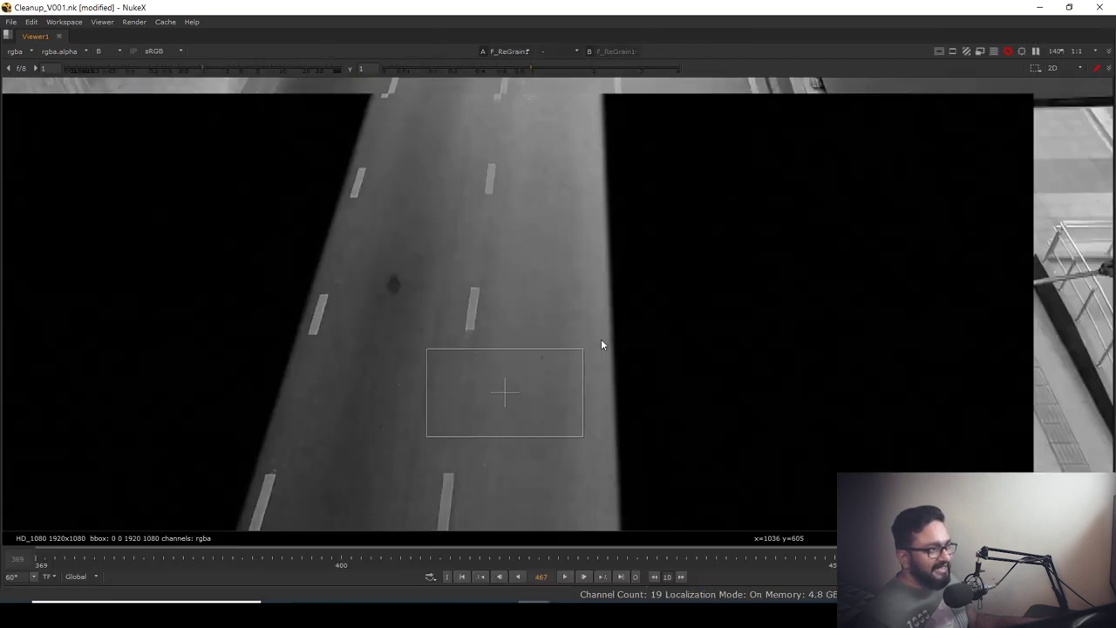
# Step: Play the F_ReGrain output from the first frame and examine the grain on the masked road patch
pyautogui.click(563, 577)
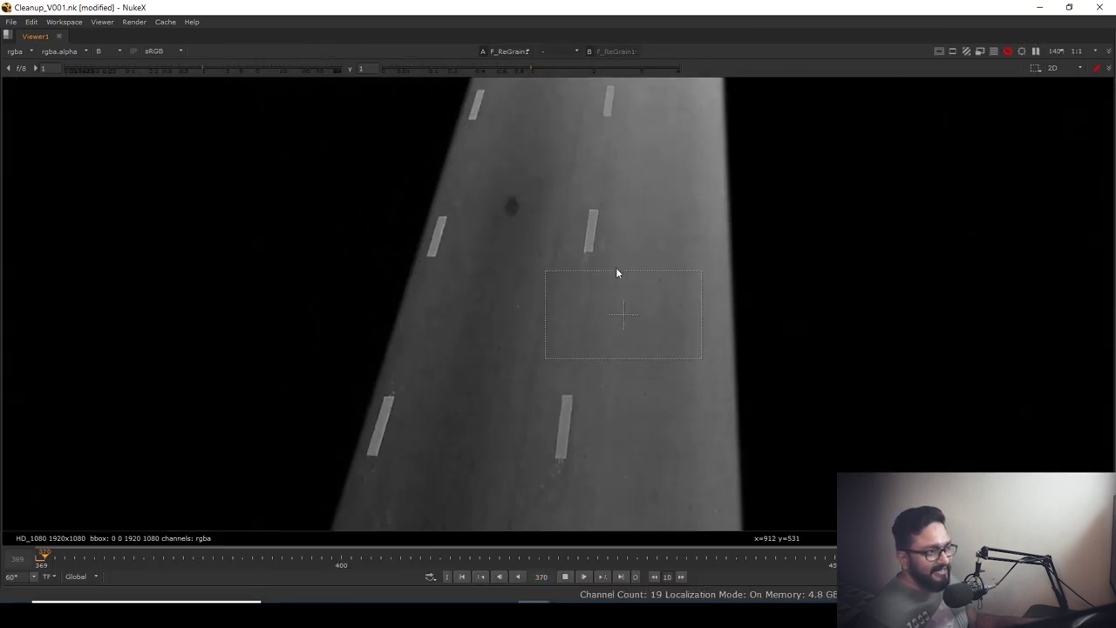
pyautogui.moveTo(555, 130); pyautogui.dragTo(665, 182)
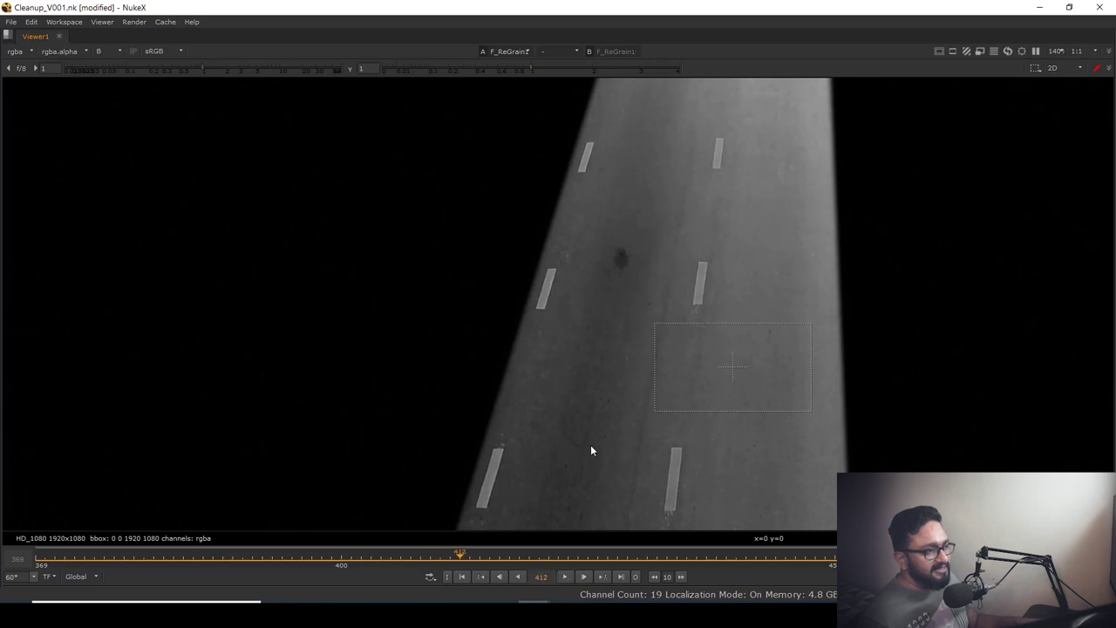
pyautogui.press('space')
# Step: Take F_ReGrain's Src from Transform_MatchMove1, insert the node before Merge2's A input, and align its Grain connection's dot above it
pyautogui.scroll(4, 541, 436)
pyautogui.press('ctrl')
pyautogui.moveTo(532, 383); pyautogui.dragTo(509, 465)
pyautogui.moveTo(642, 524); pyautogui.dragTo(536, 481)
pyautogui.moveTo(493, 439); pyautogui.dragTo(532, 413)
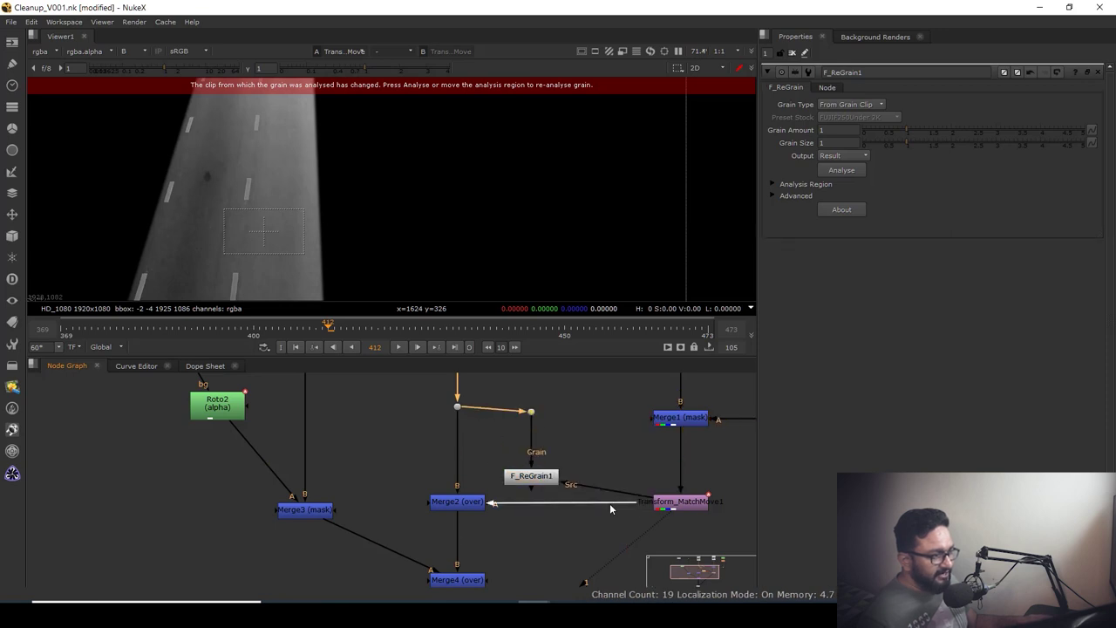
pyautogui.moveTo(541, 479); pyautogui.dragTo(543, 507)
pyautogui.moveTo(530, 415); pyautogui.dragTo(531, 410)
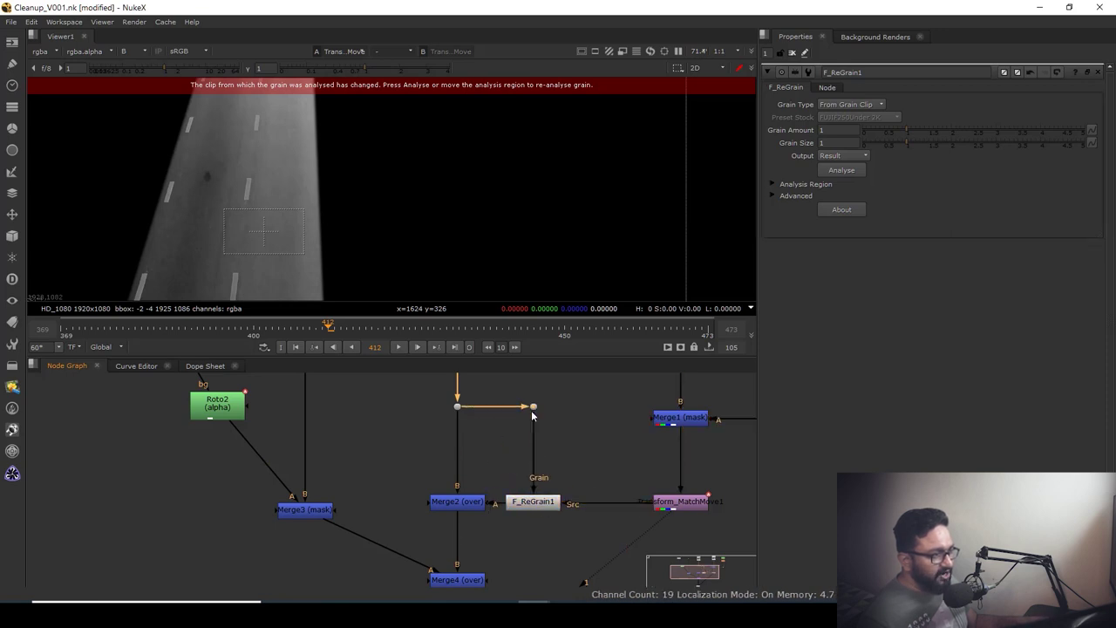
pyautogui.moveTo(585, 386); pyautogui.dragTo(559, 505)
# Step: Add an Unpremult node and insert it between Transform_MatchMove1 and F_ReGrain's Src input
pyautogui.click(623, 441)
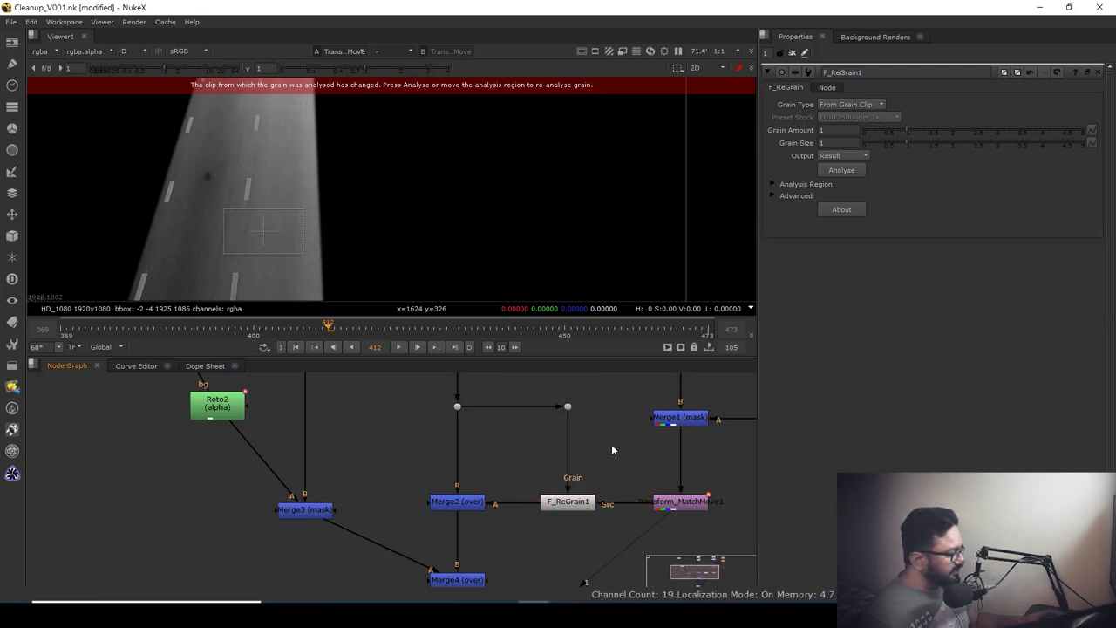
pyautogui.press('Tab')
pyautogui.write('un')
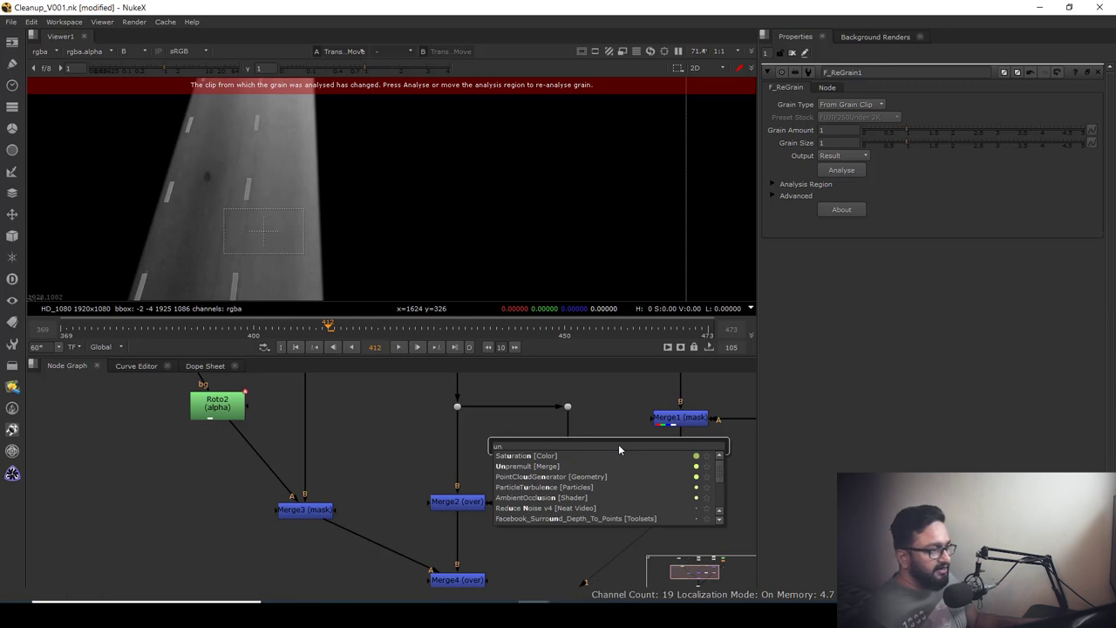
pyautogui.click(543, 468)
pyautogui.moveTo(619, 447); pyautogui.dragTo(626, 512)
# Step: Add a Premult node and insert it between F_ReGrain and Merge2's A input
pyautogui.click(522, 461)
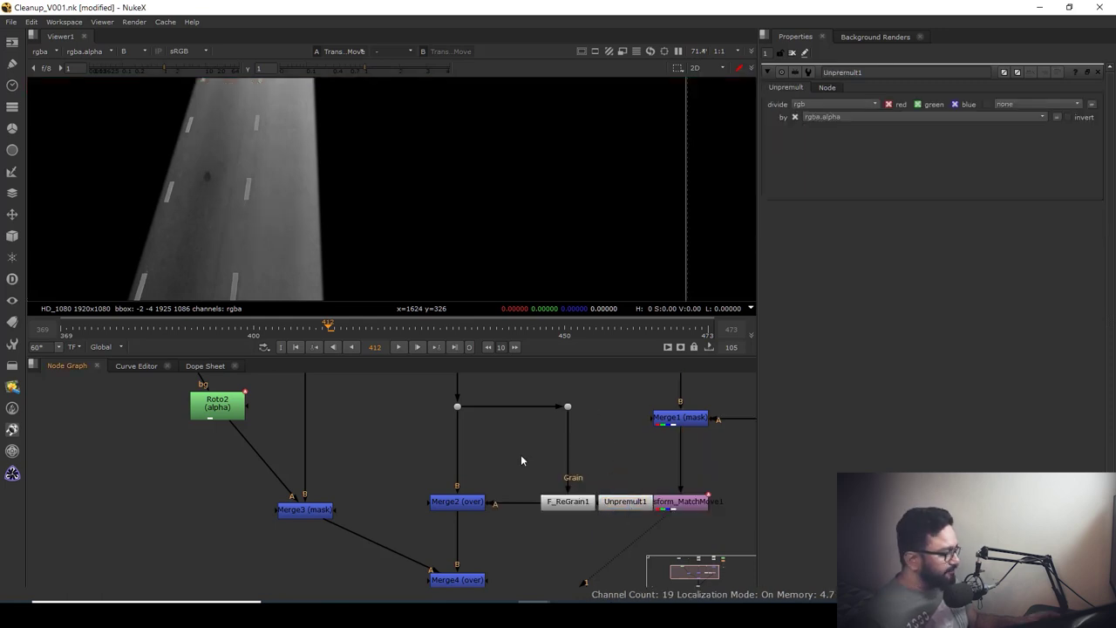
pyautogui.press('Tab')
pyautogui.write('pre')
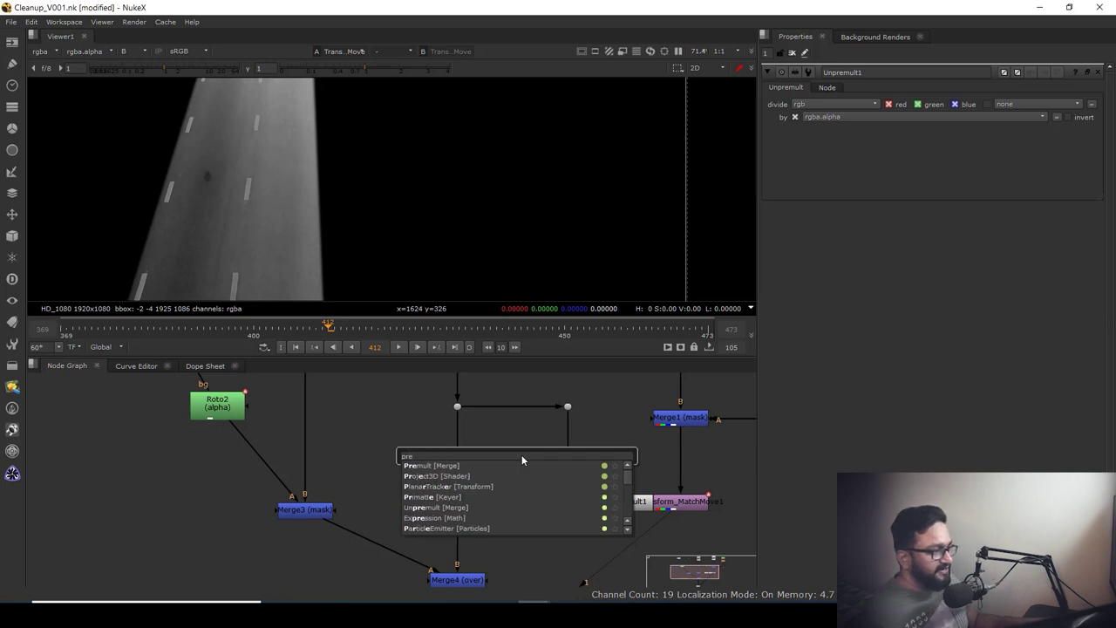
pyautogui.press('Return')
pyautogui.moveTo(518, 453); pyautogui.dragTo(513, 508)
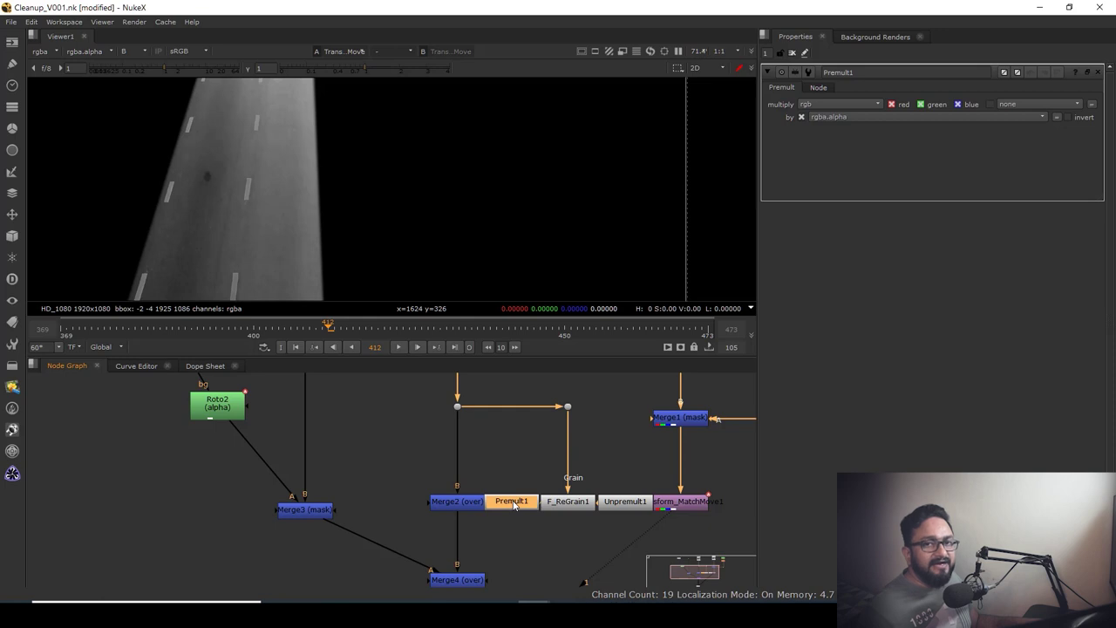
# Step: View the Merge4 composite enlarged and examine the regrained clean plate over the road
pyautogui.moveTo(505, 558); pyautogui.dragTo(533, 508)
pyautogui.click(510, 529)
pyautogui.press('1')
pyautogui.press('space')
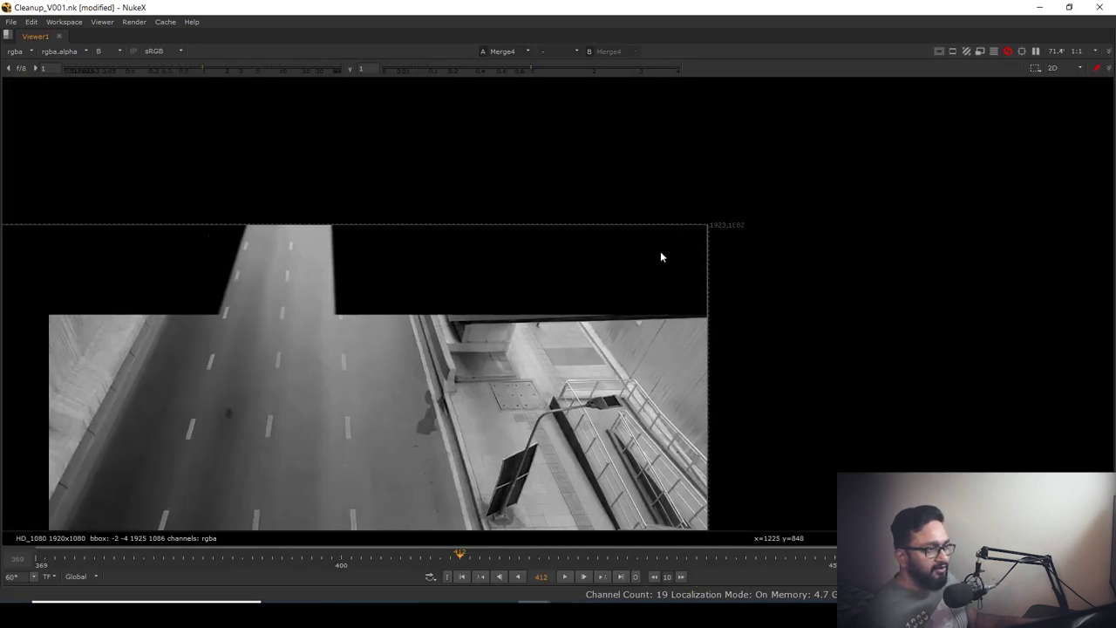
pyautogui.scroll(3, 606, 382)
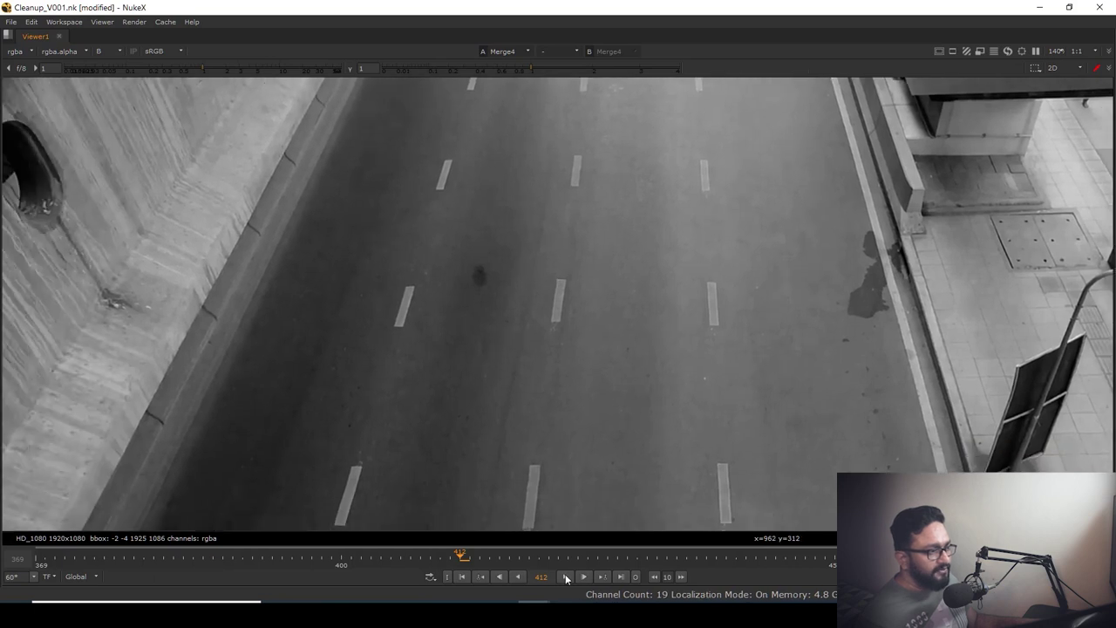